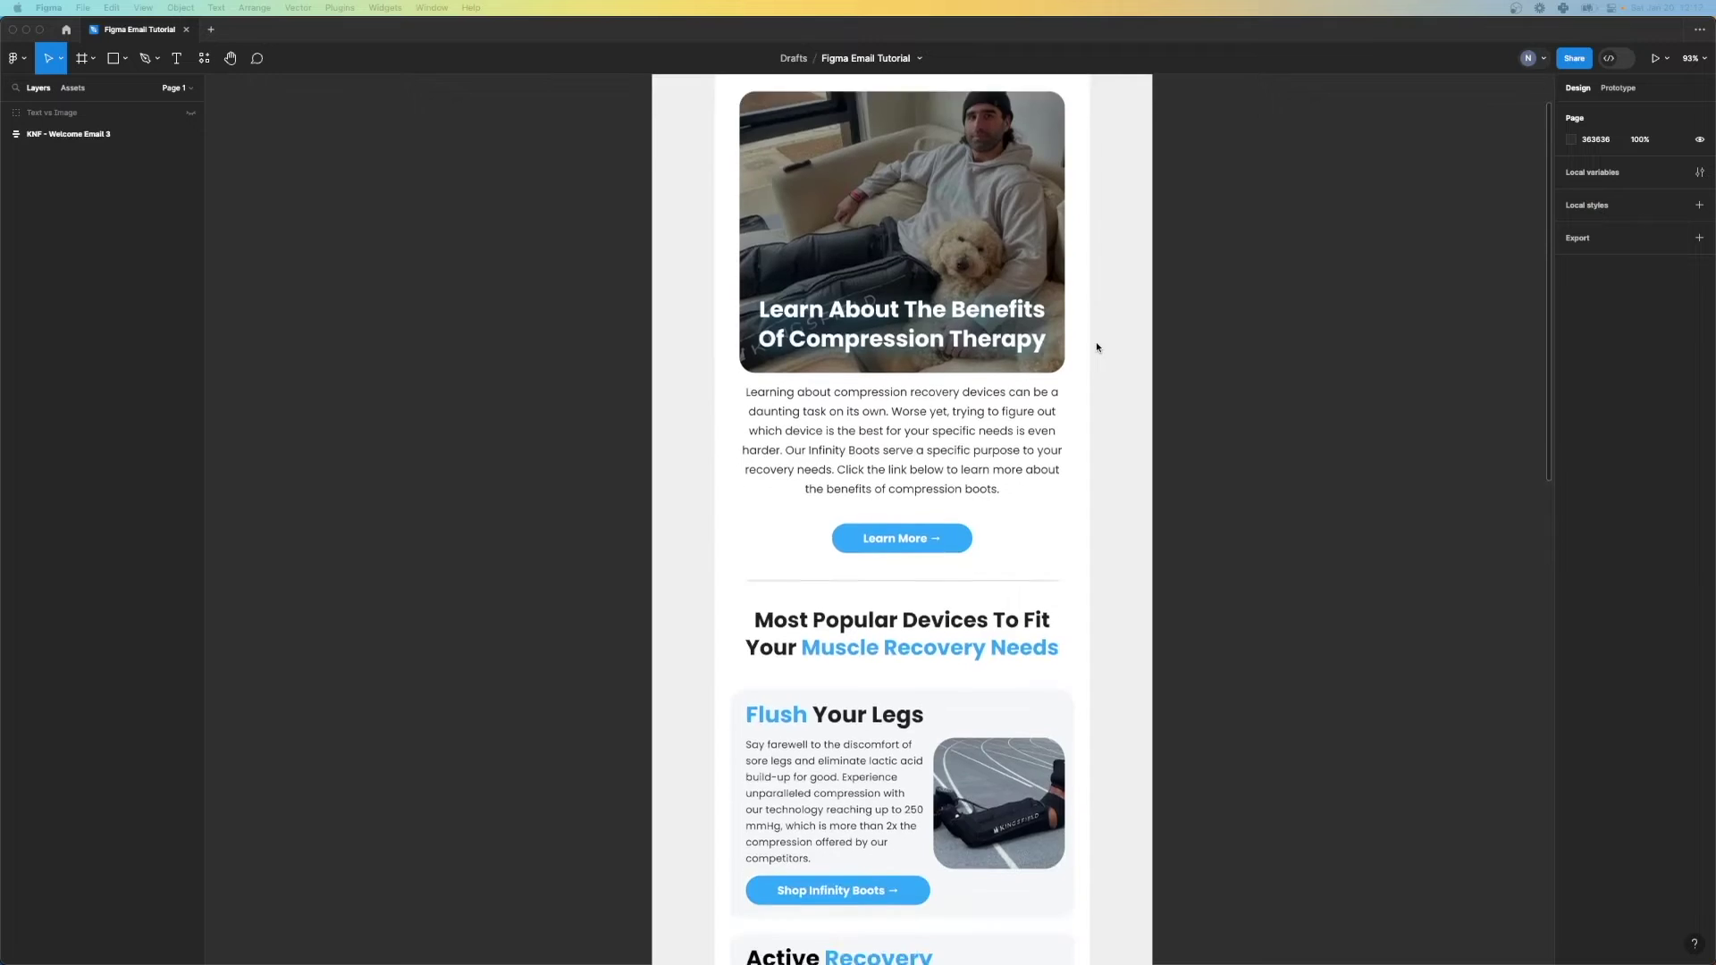
Step: Scroll through the Figma email design to review its layout
scroll(1096, 347, down, 8)
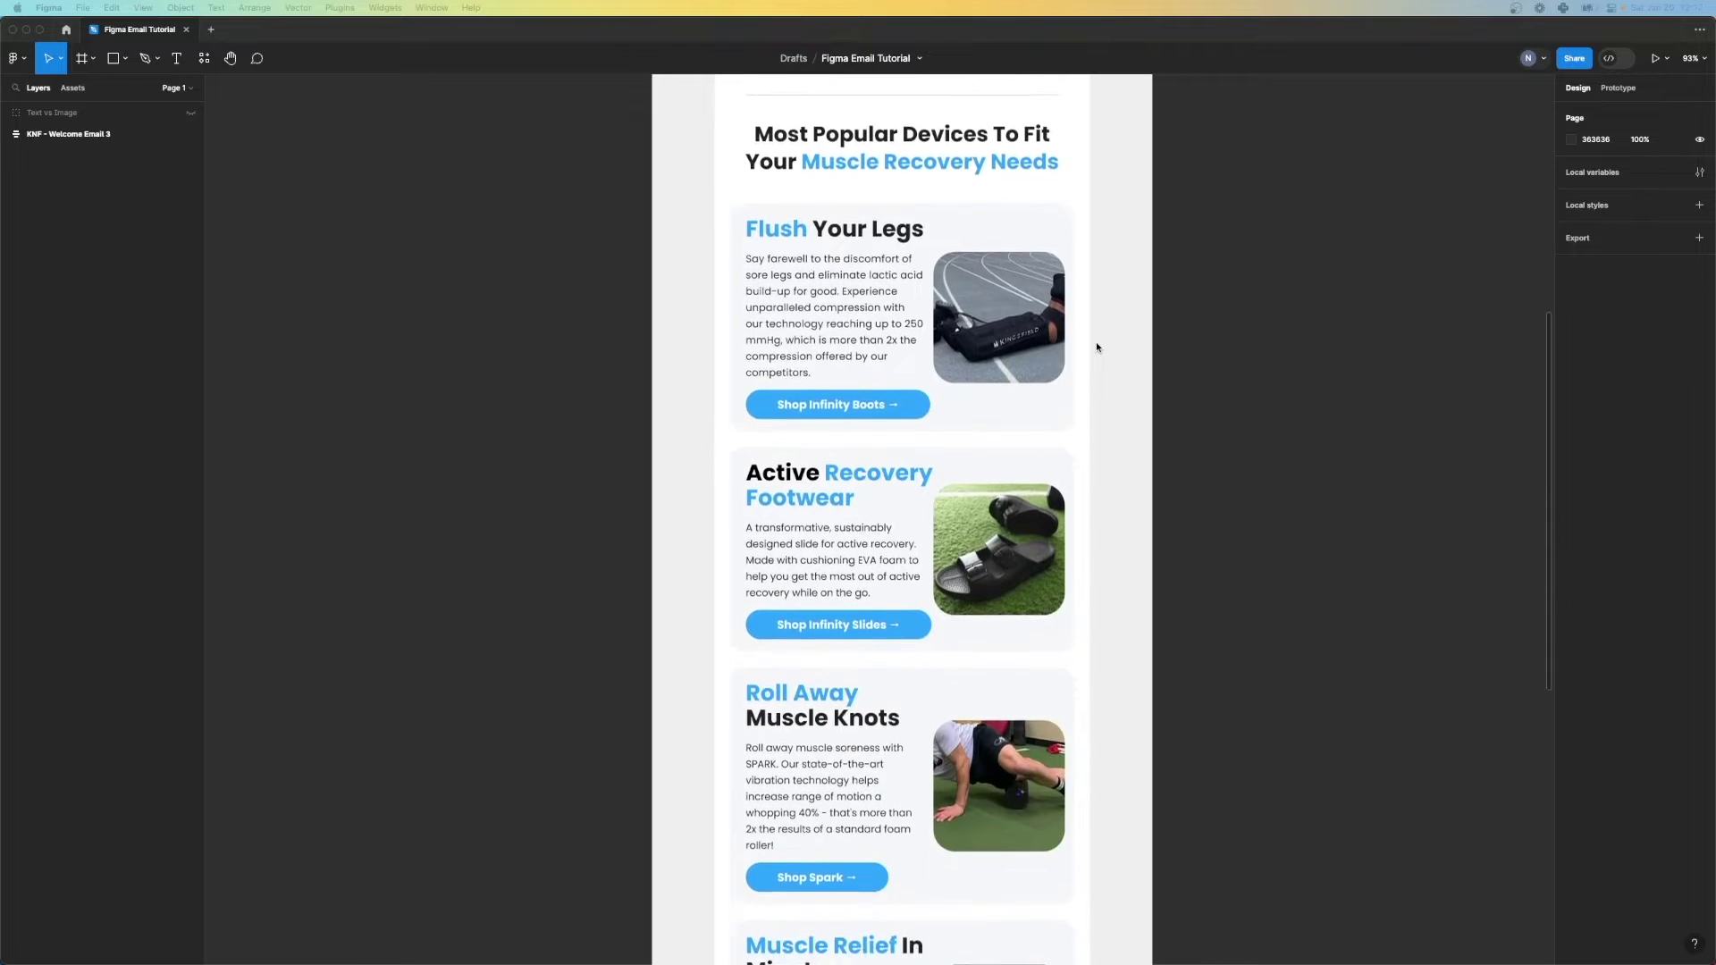
scroll(1097, 347, down, 6)
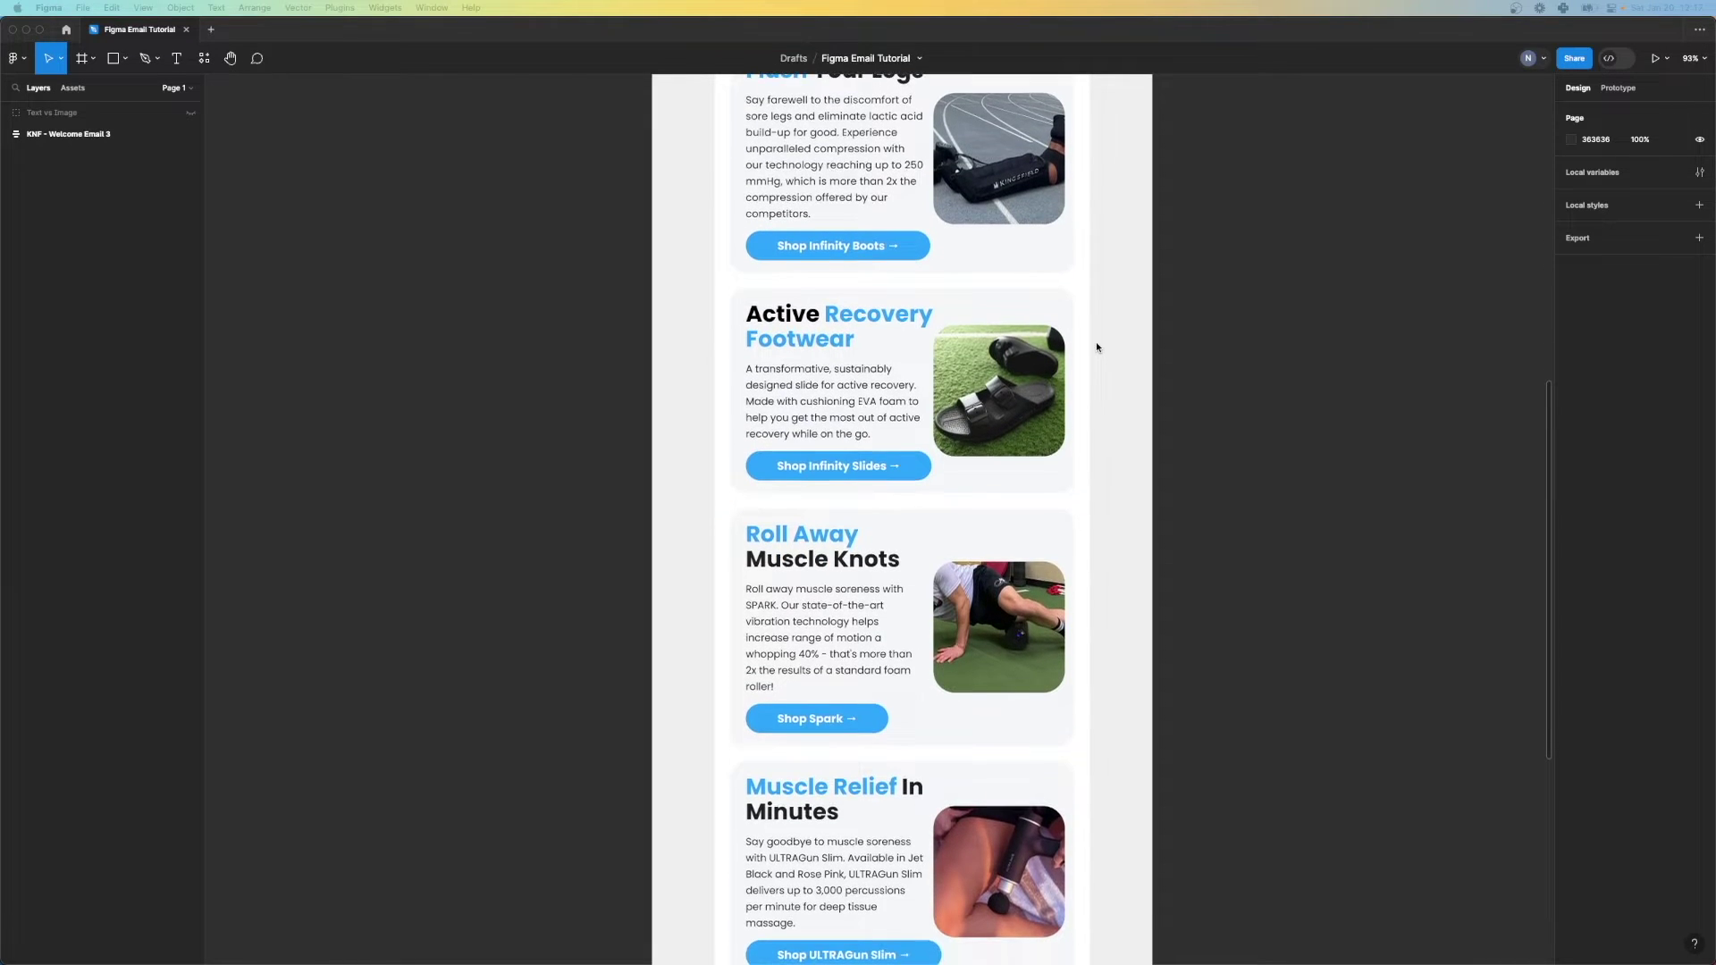
scroll(1097, 346, down, 5)
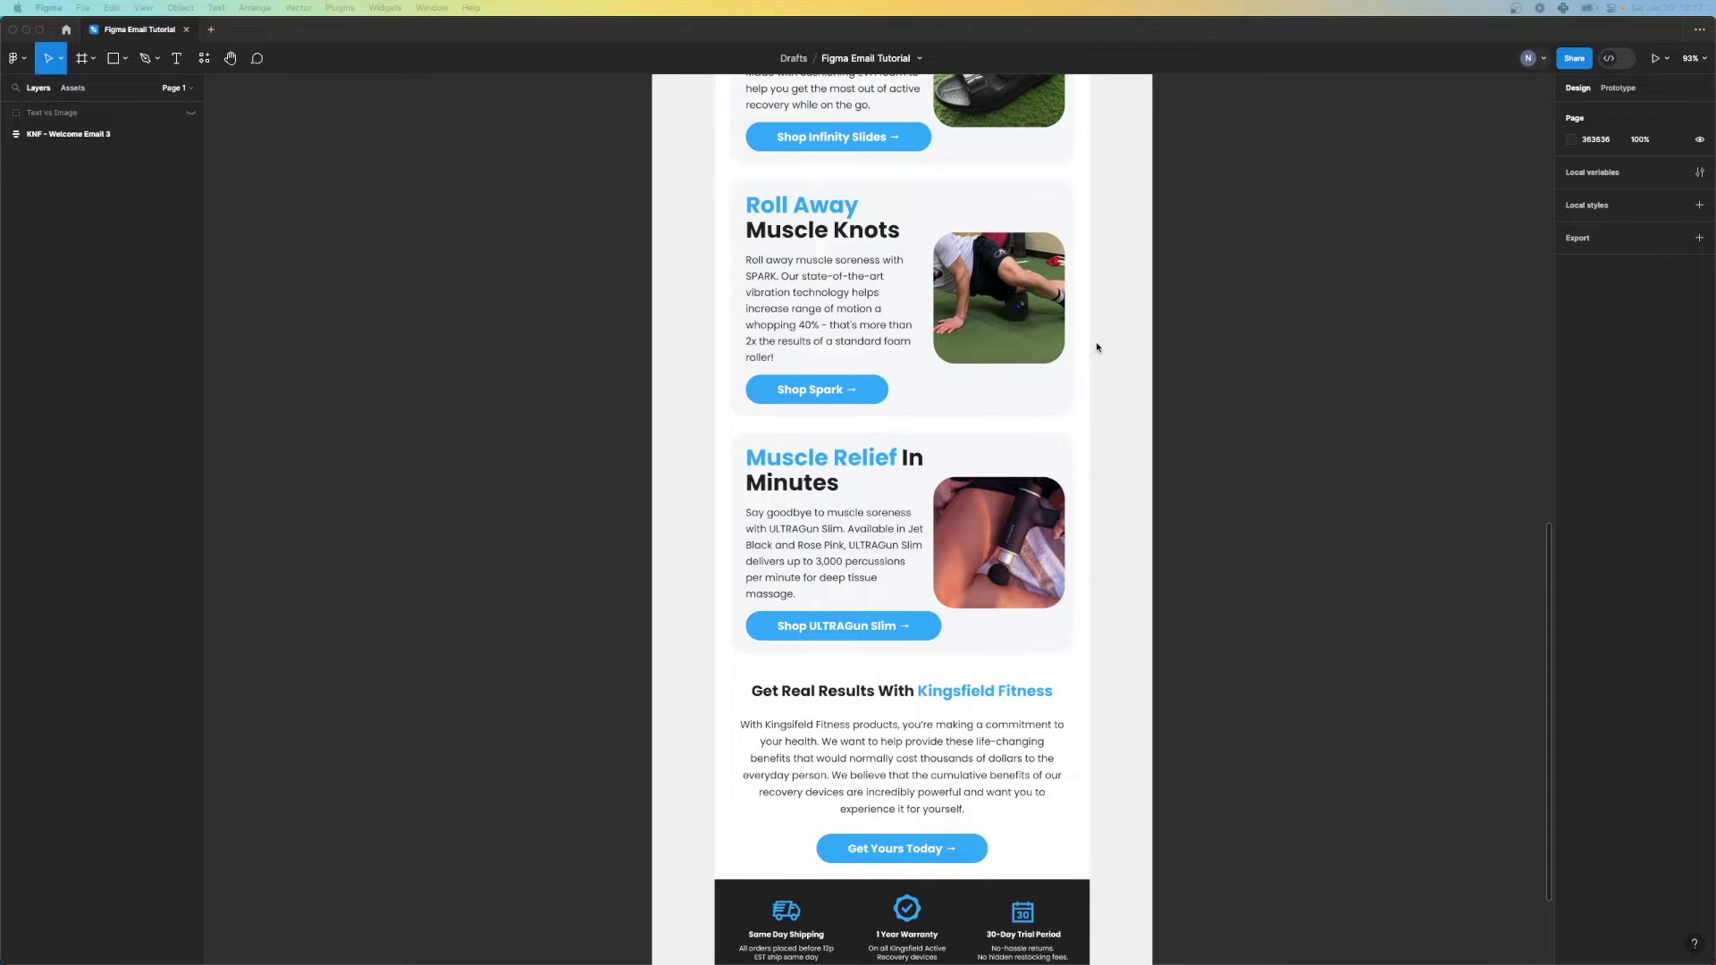
scroll(1097, 346, up, 20)
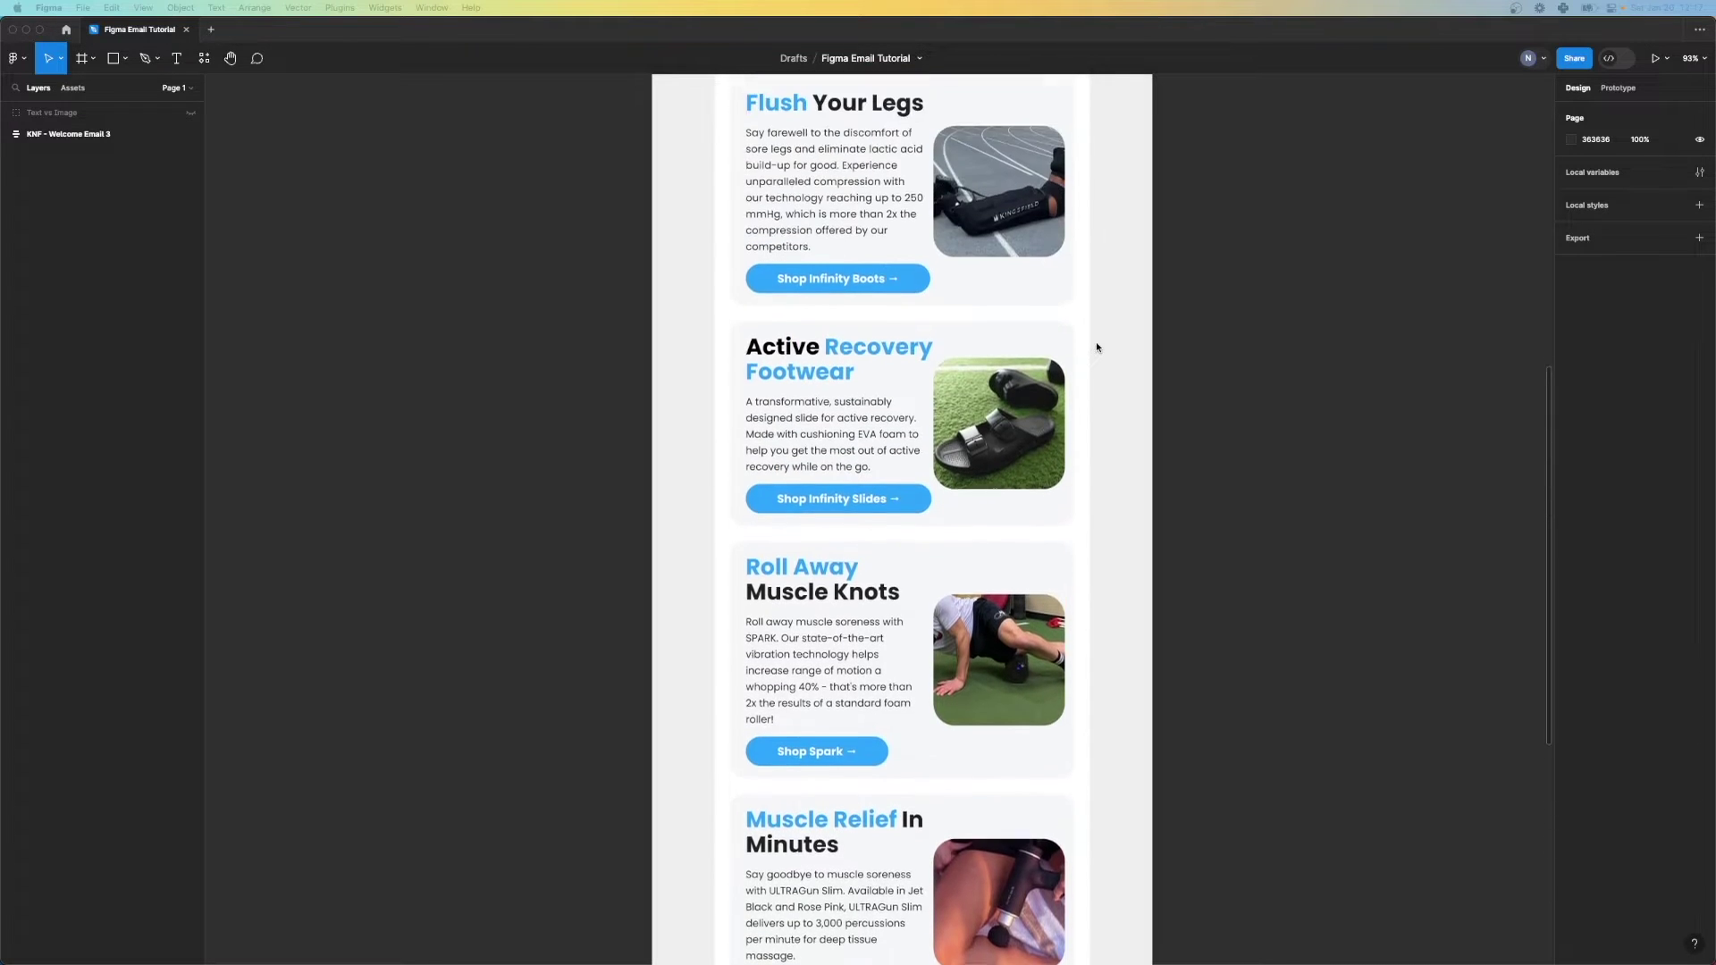
scroll(1097, 348, up, 3)
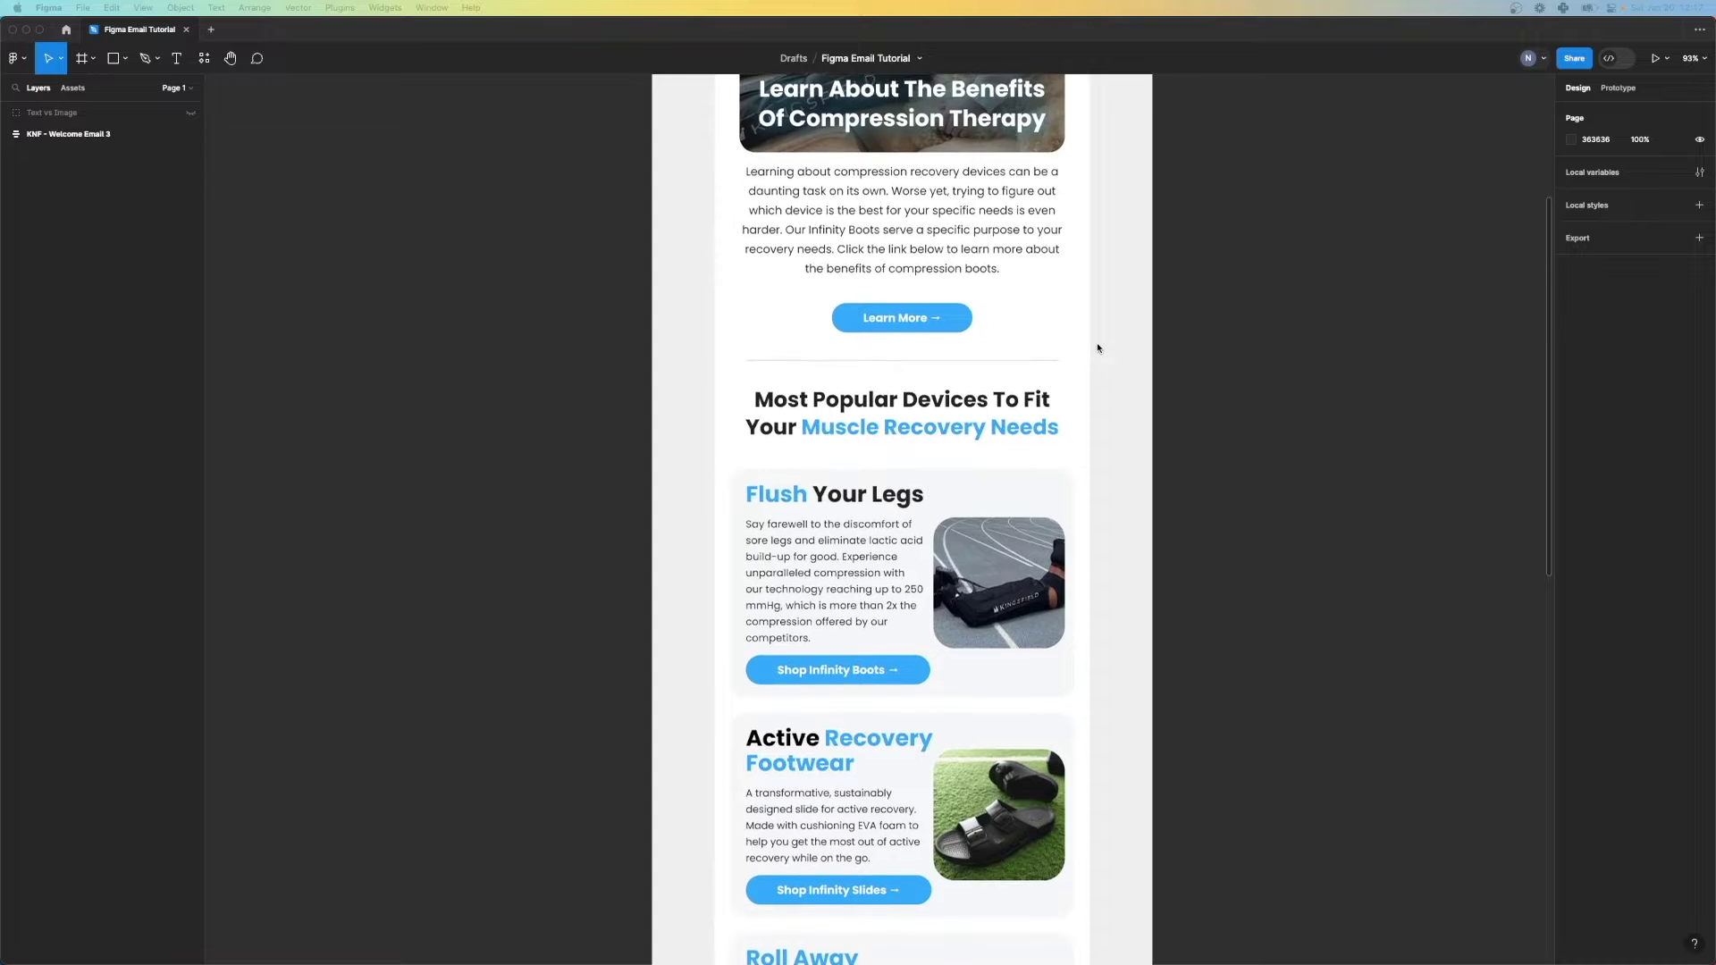
scroll(1098, 347, up, 5)
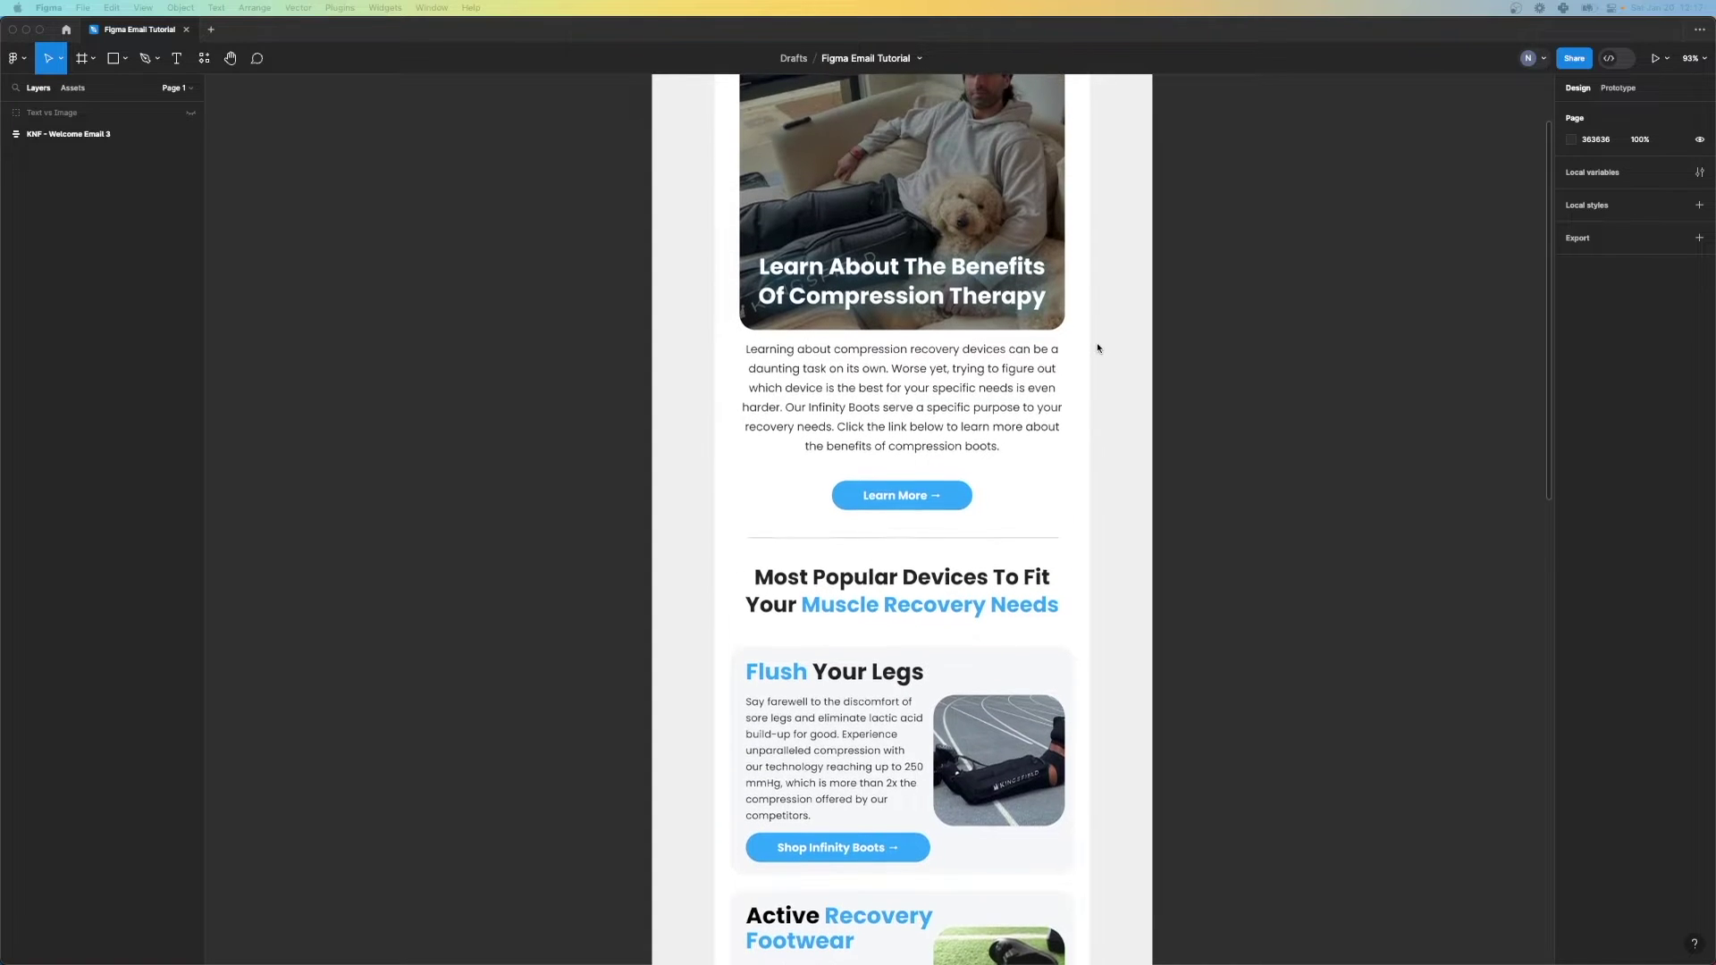
scroll(1097, 347, up, 4)
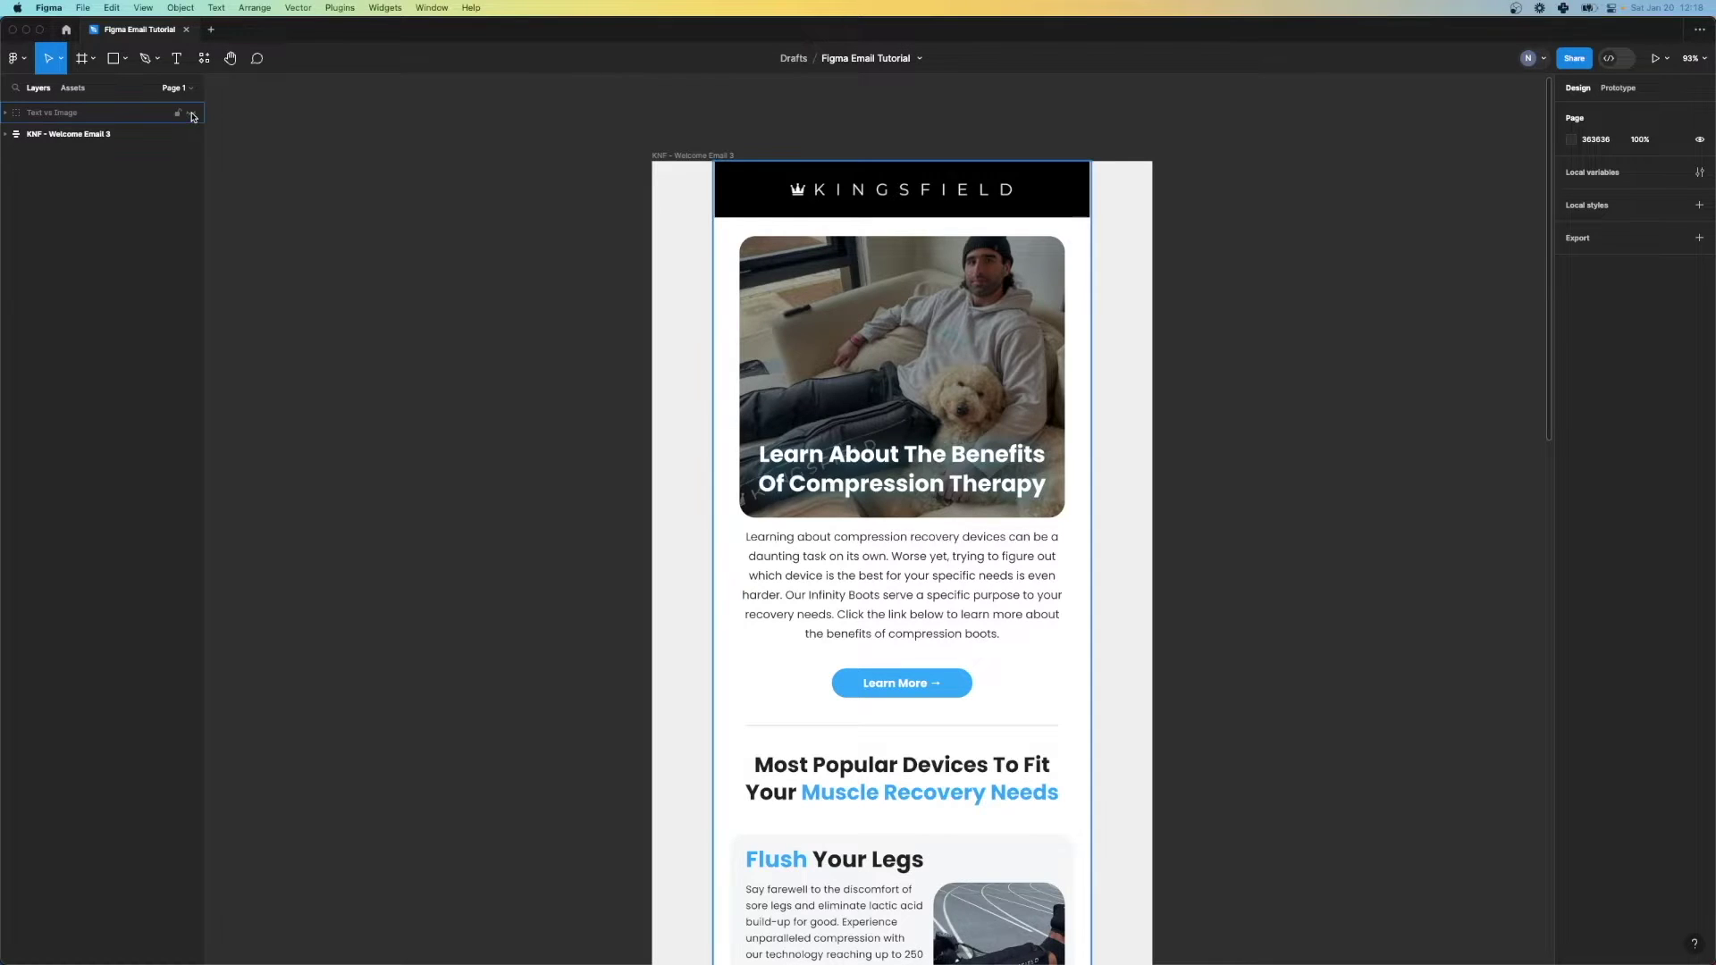
Step: Turn on the Text vs Image layer and review the green and beige shaded email
click(191, 113)
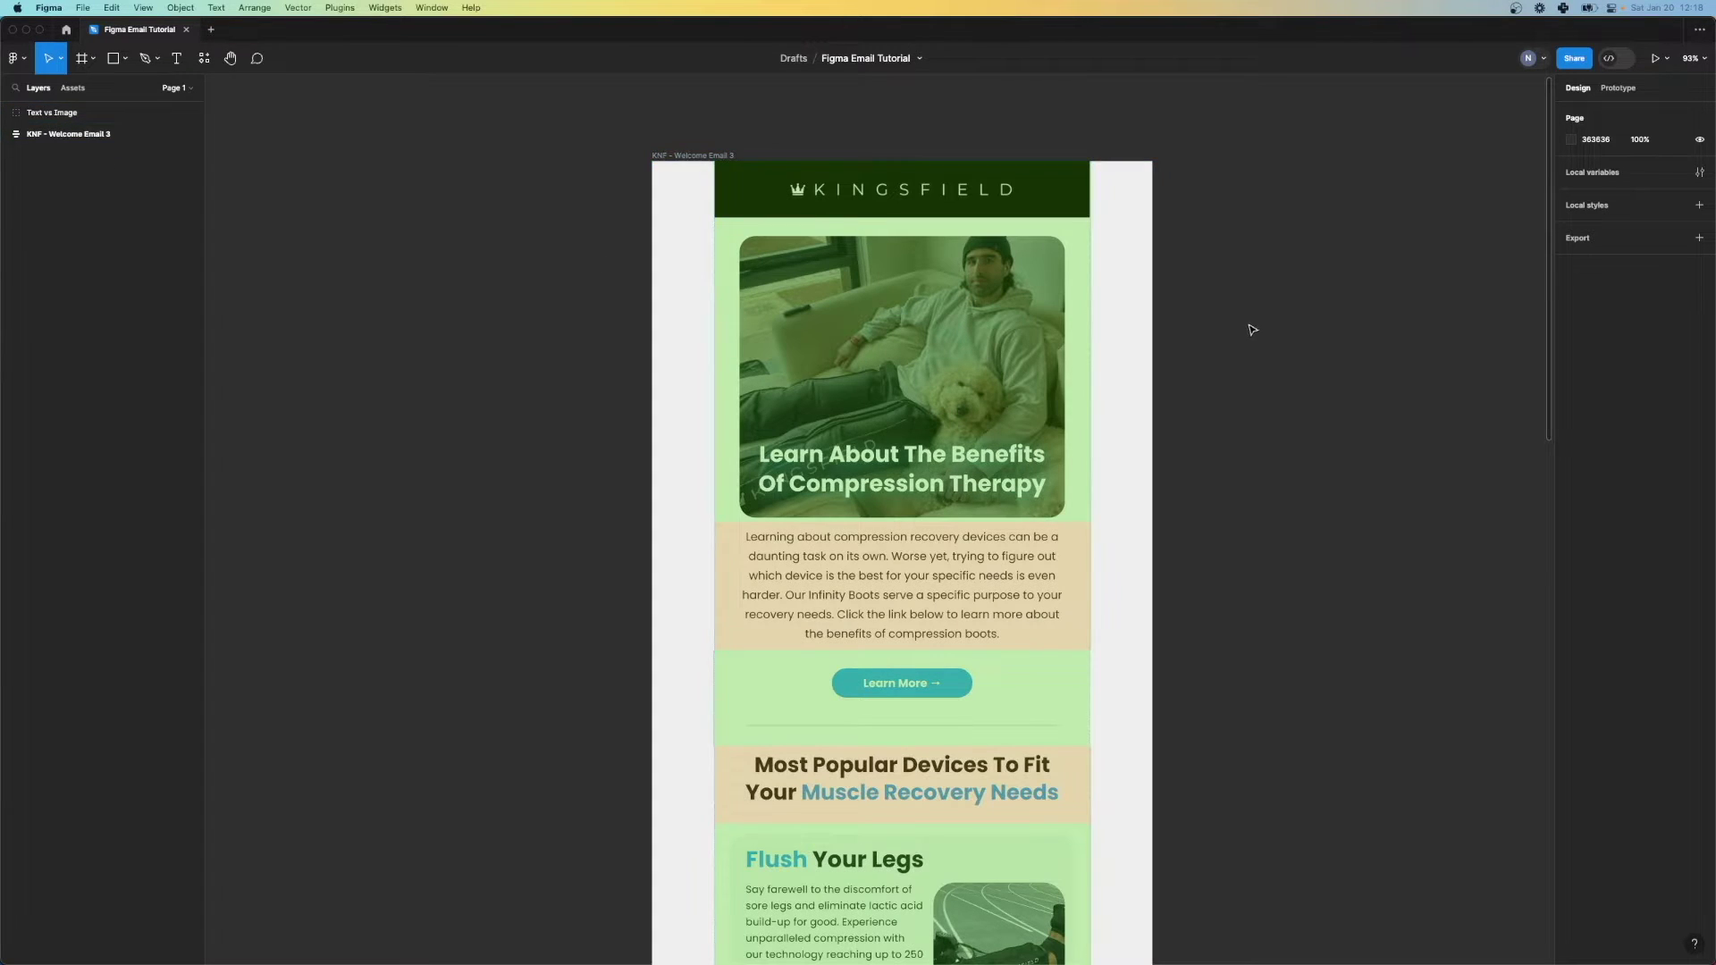
click(1187, 358)
scroll(1221, 420, down, 5)
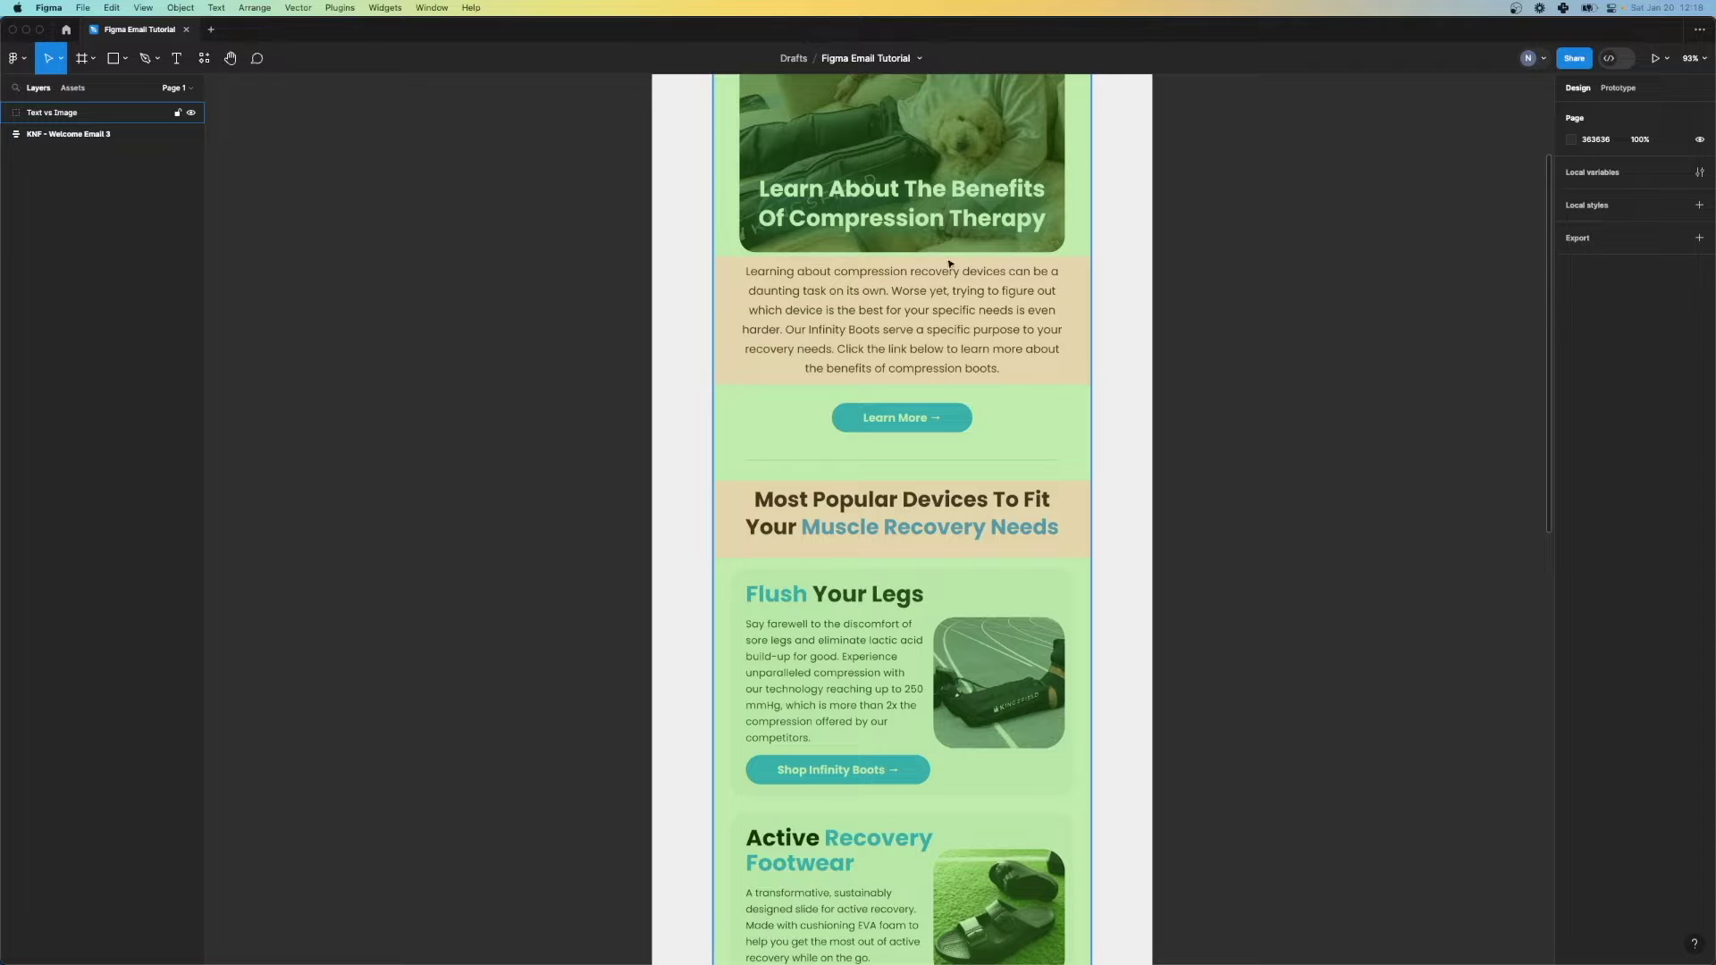
scroll(1198, 372, down, 14)
scroll(1094, 420, down, 3)
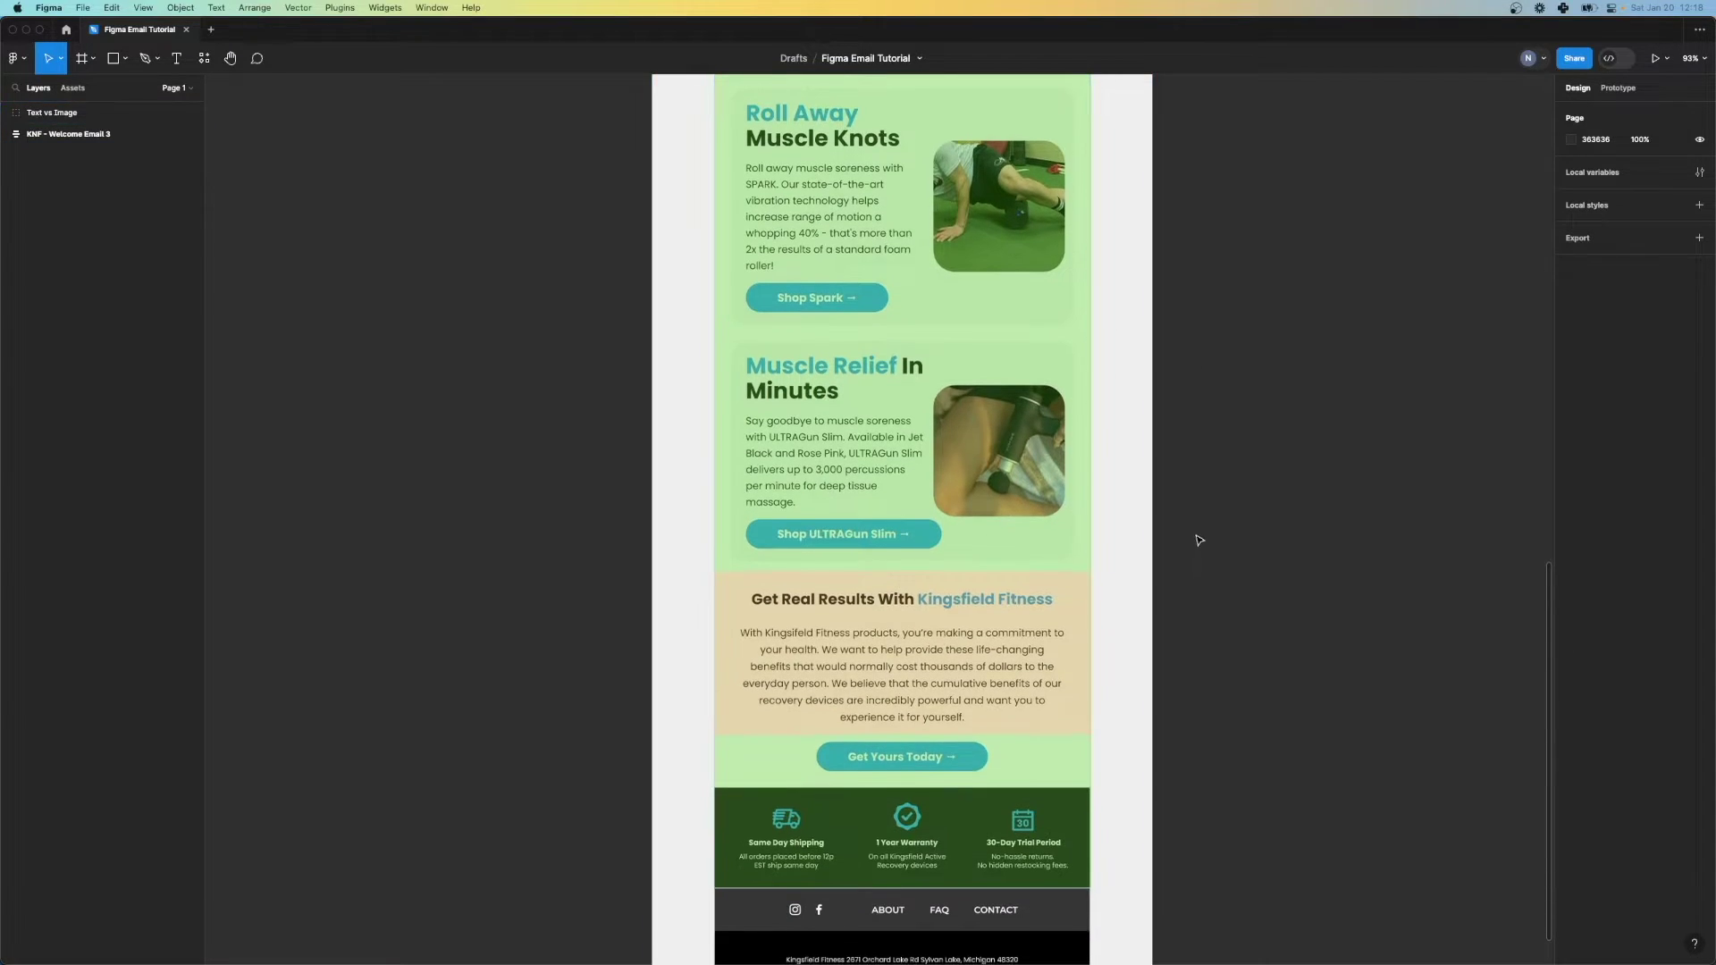
scroll(1167, 527, up, 16)
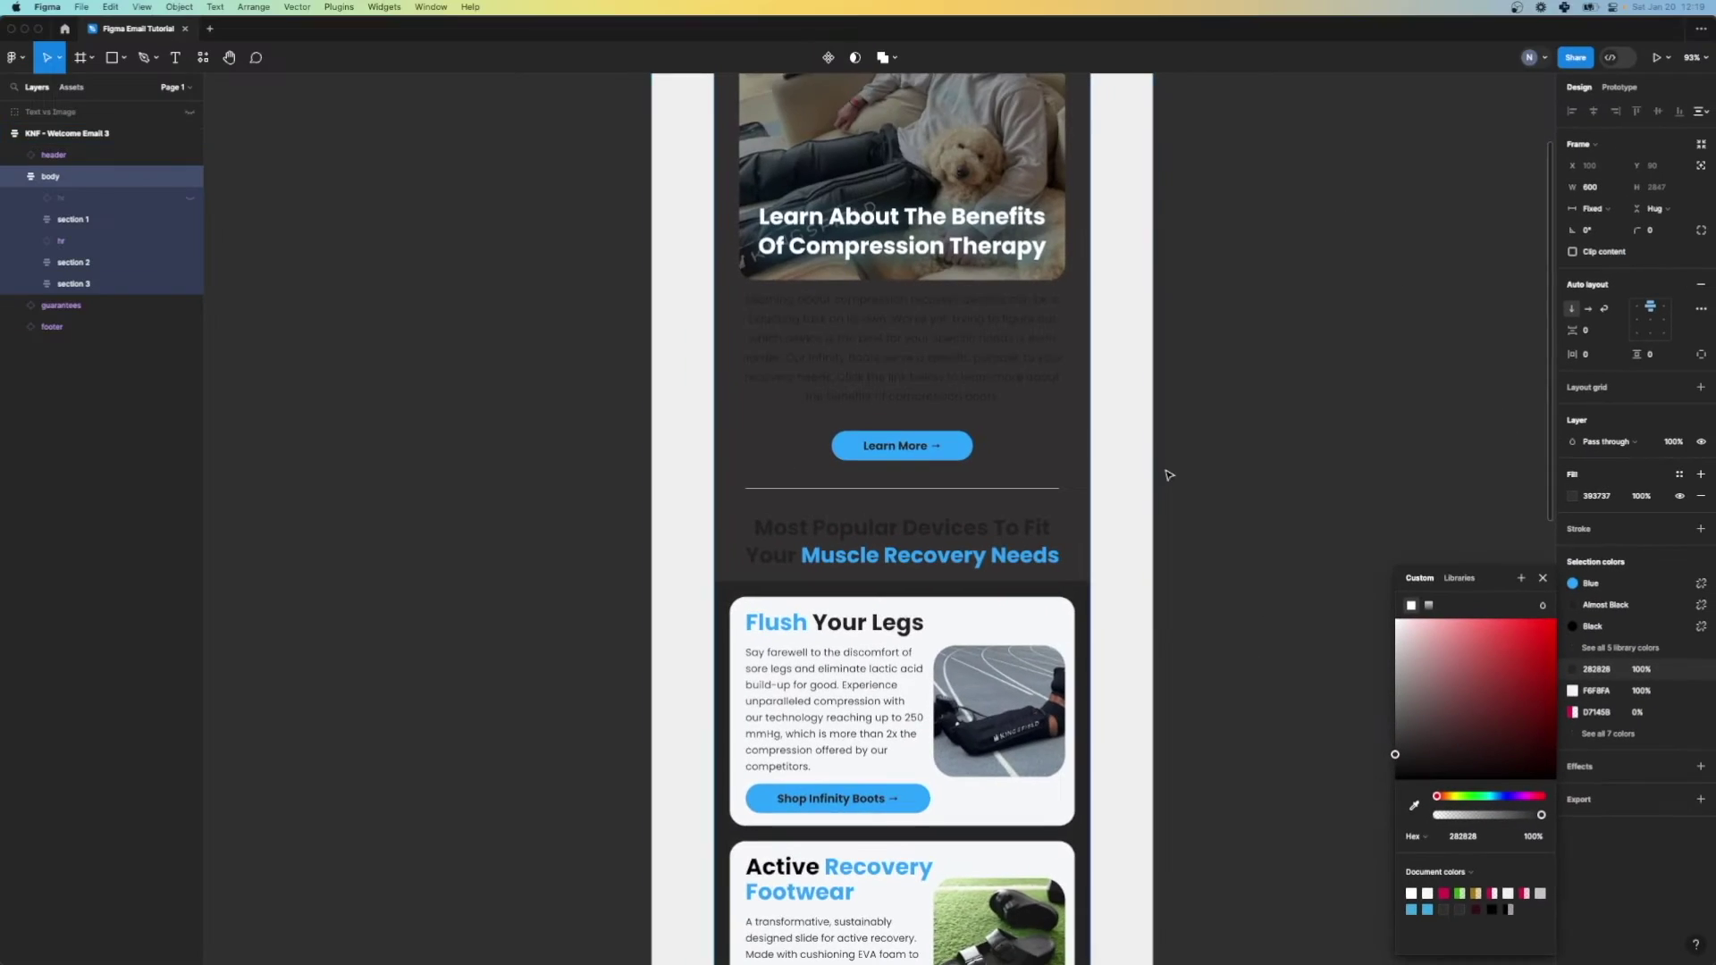
Step: Scroll through the email with the Text vs Image overlay still shown
scroll(625, 103, down, 10)
scroll(1102, 487, up, 15)
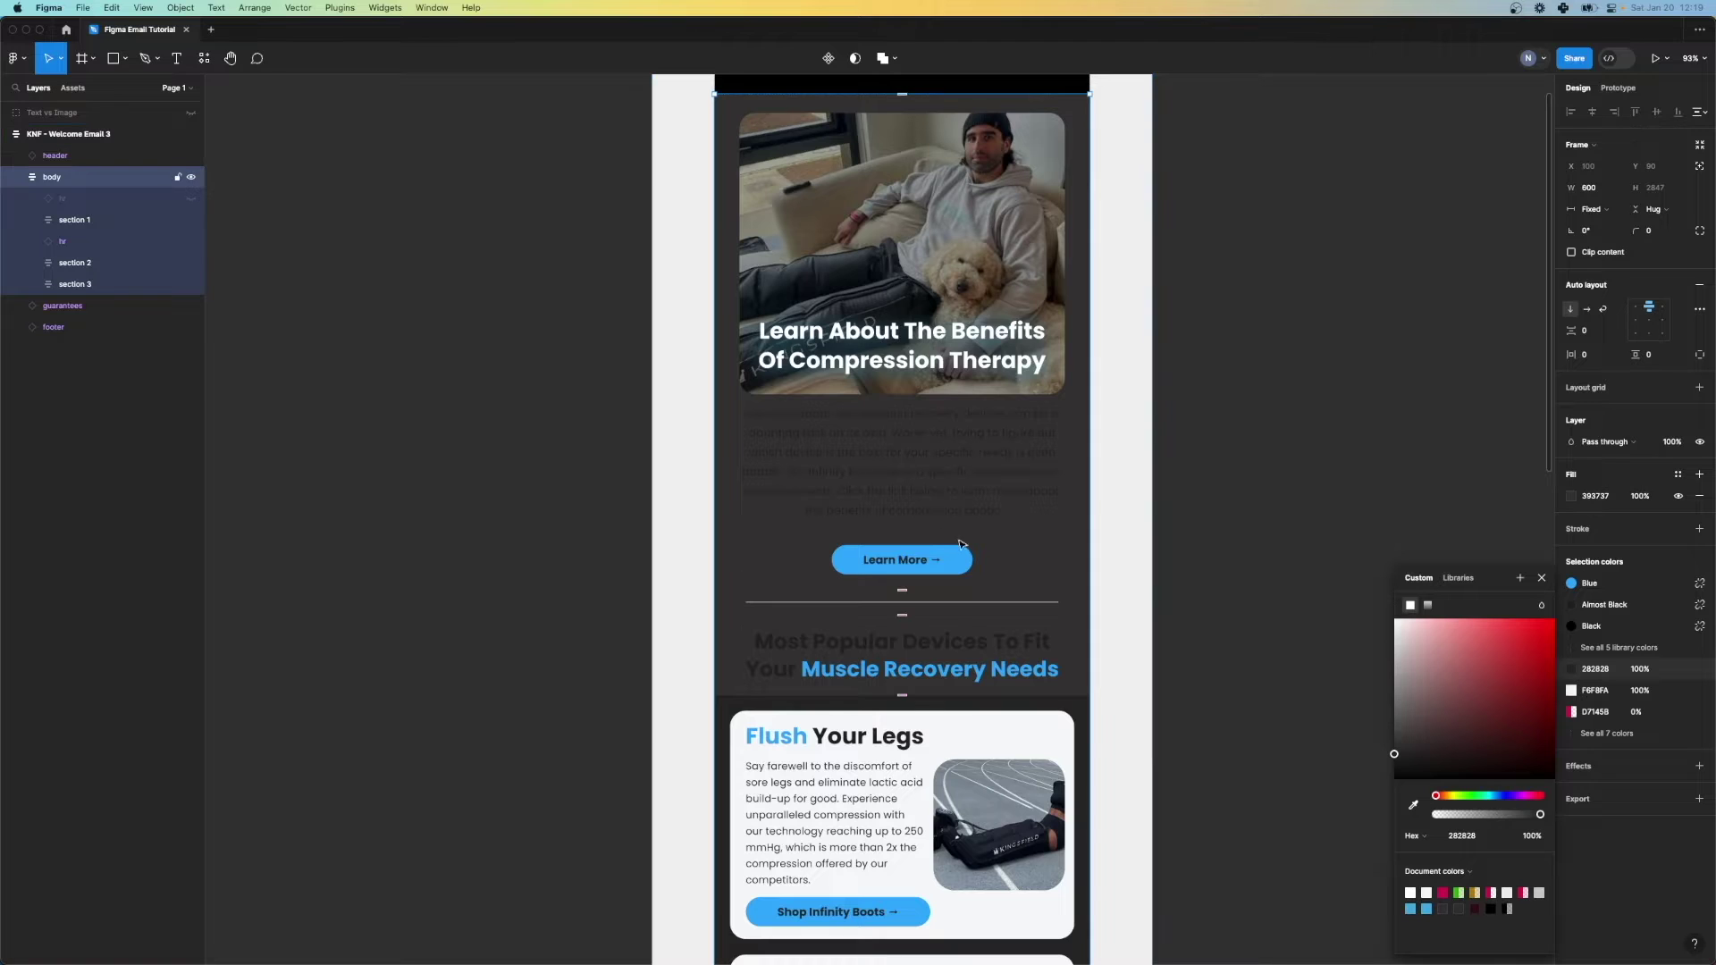
scroll(929, 660, up, 3)
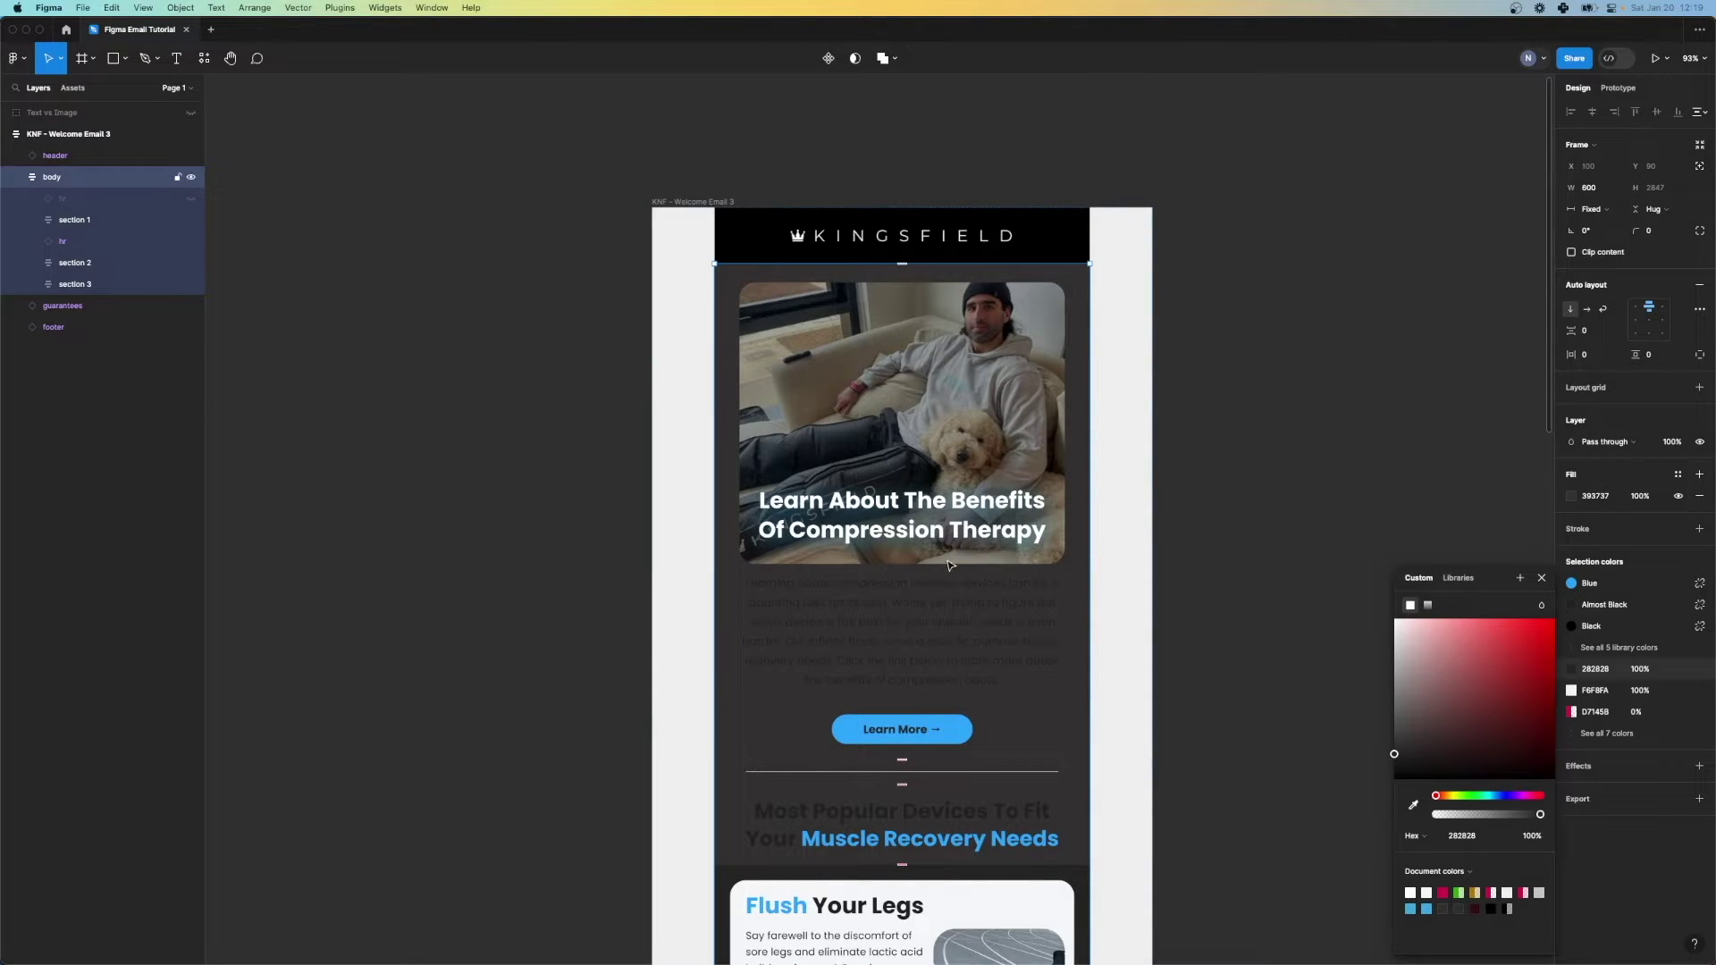
scroll(938, 474, down, 5)
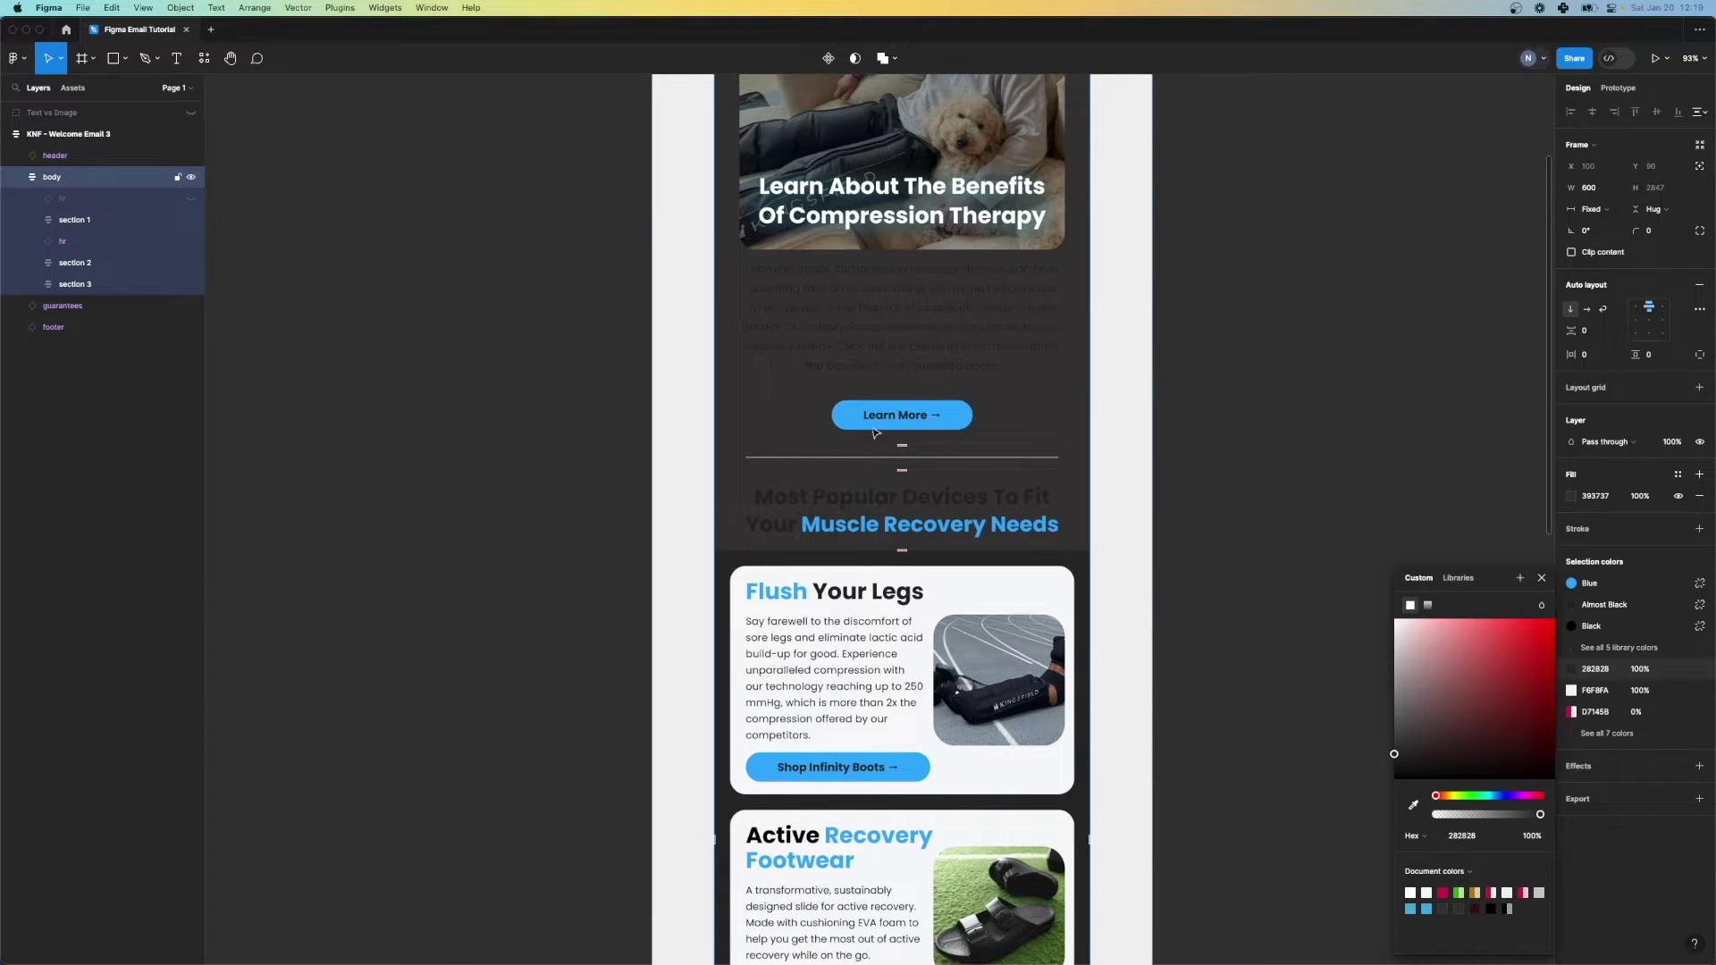
scroll(864, 431, down, 4)
scroll(910, 664, down, 6)
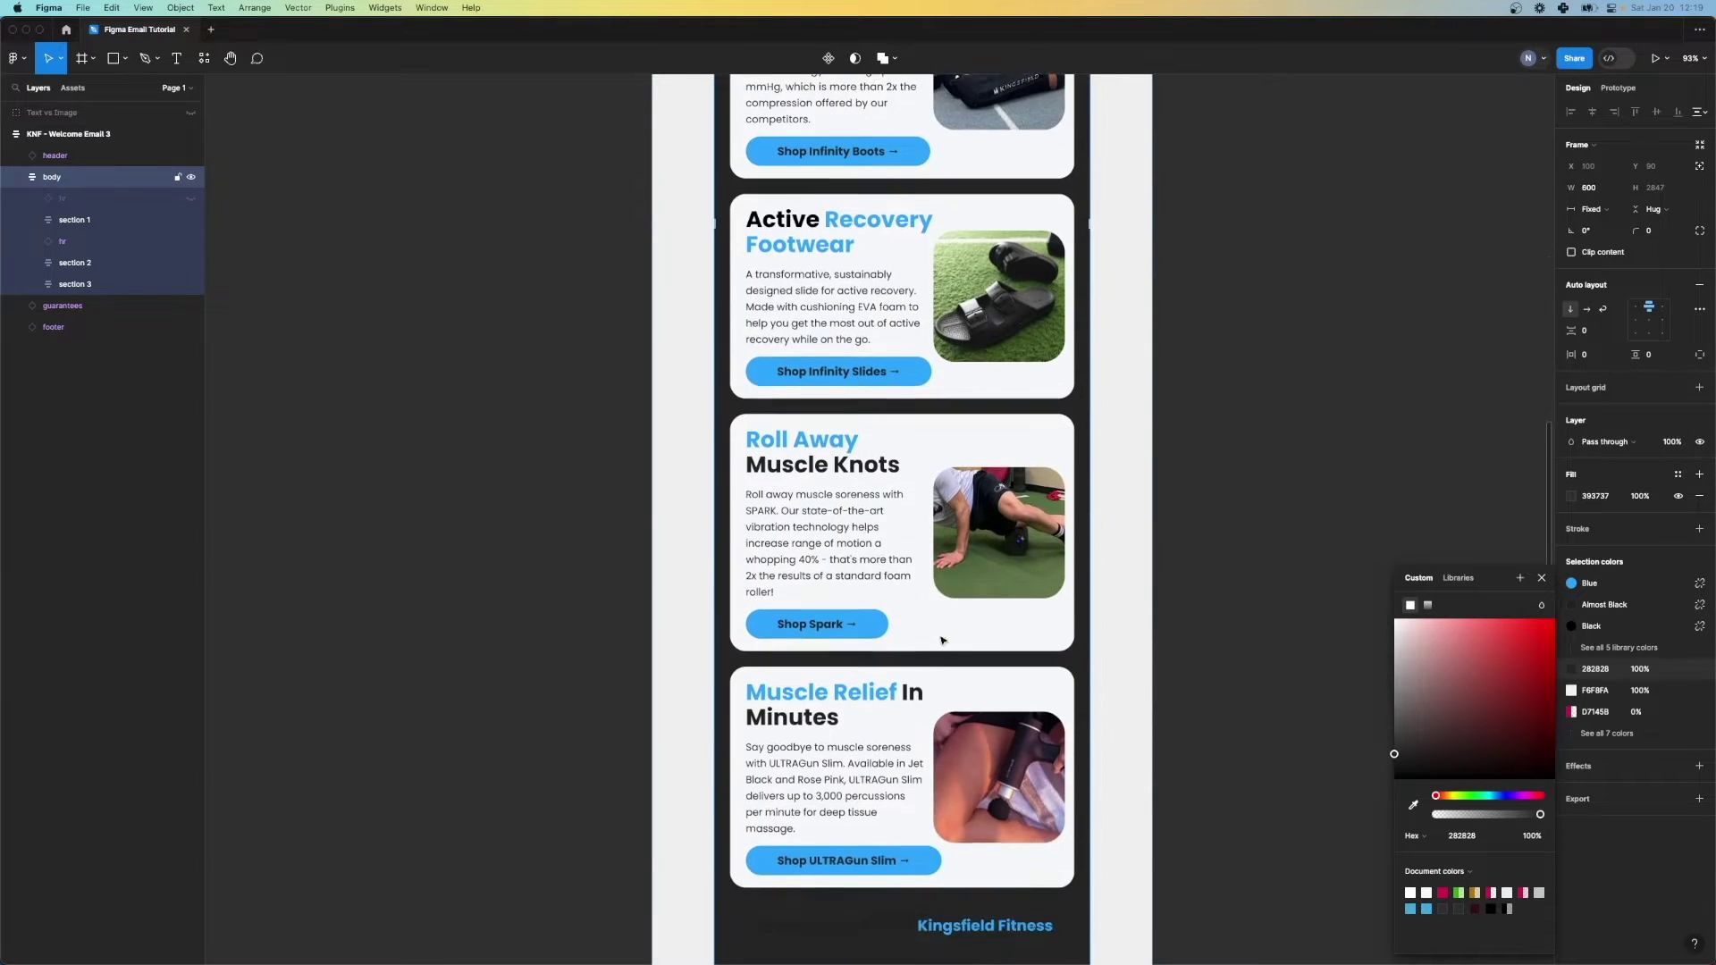
scroll(872, 573, up, 3)
scroll(894, 569, down, 10)
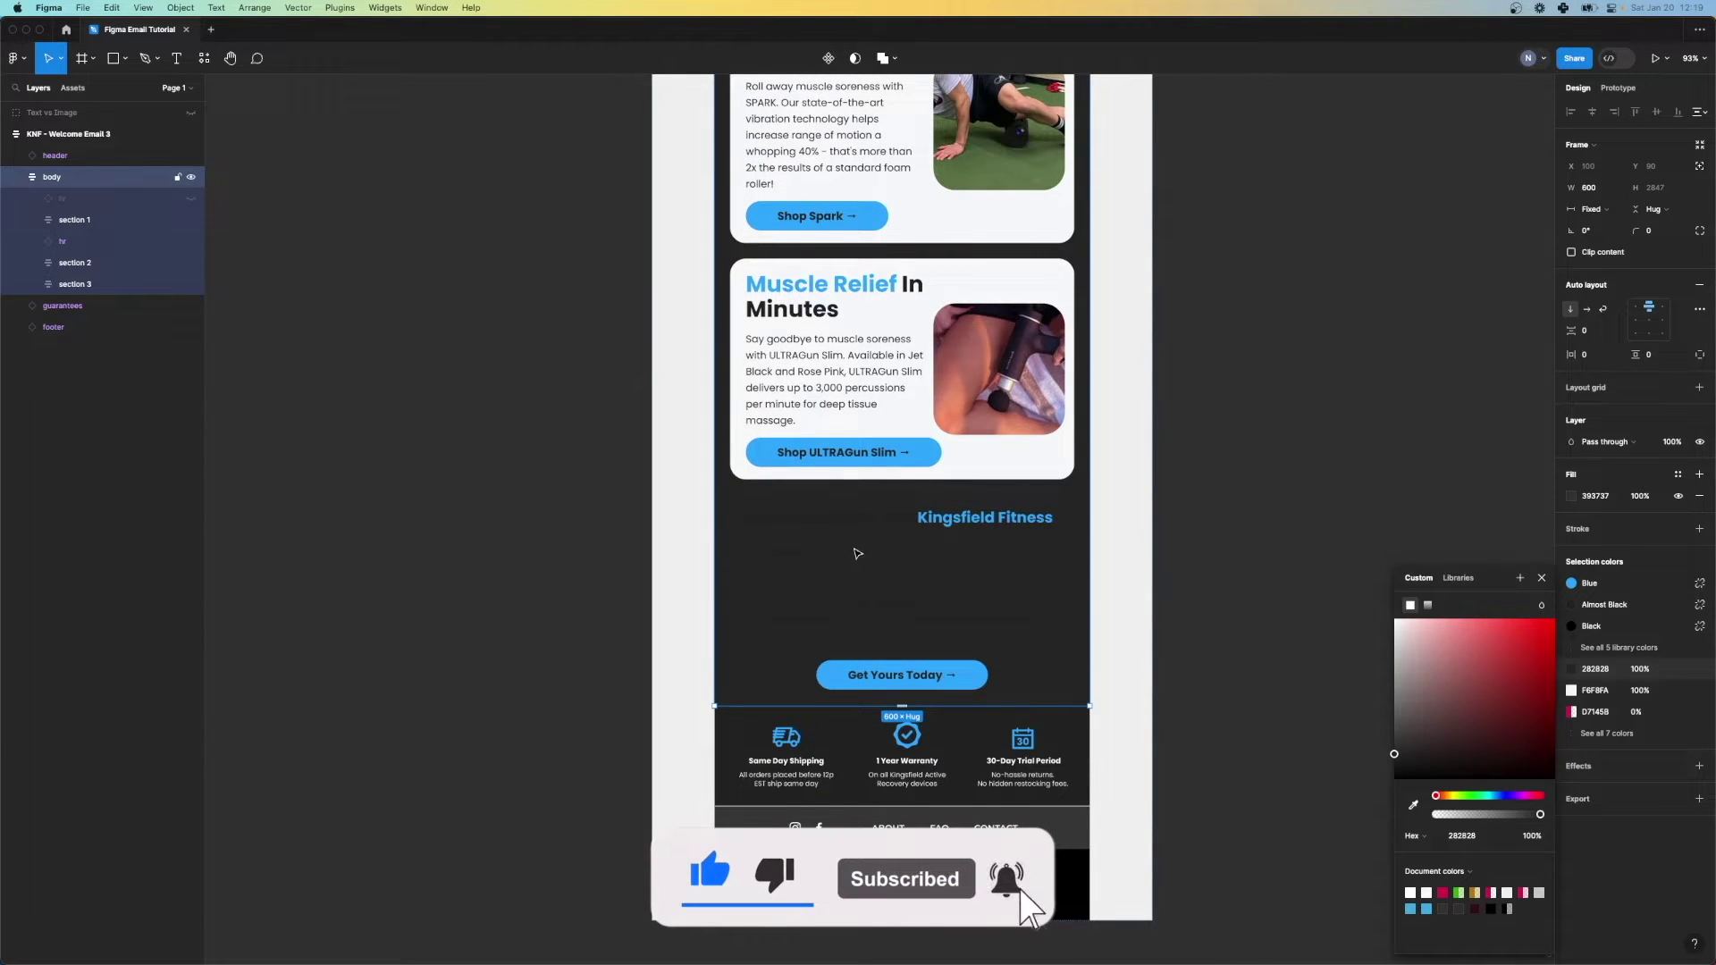
Step: Hide the Text vs Image layer and return to the top of the email
click(178, 114)
click(193, 114)
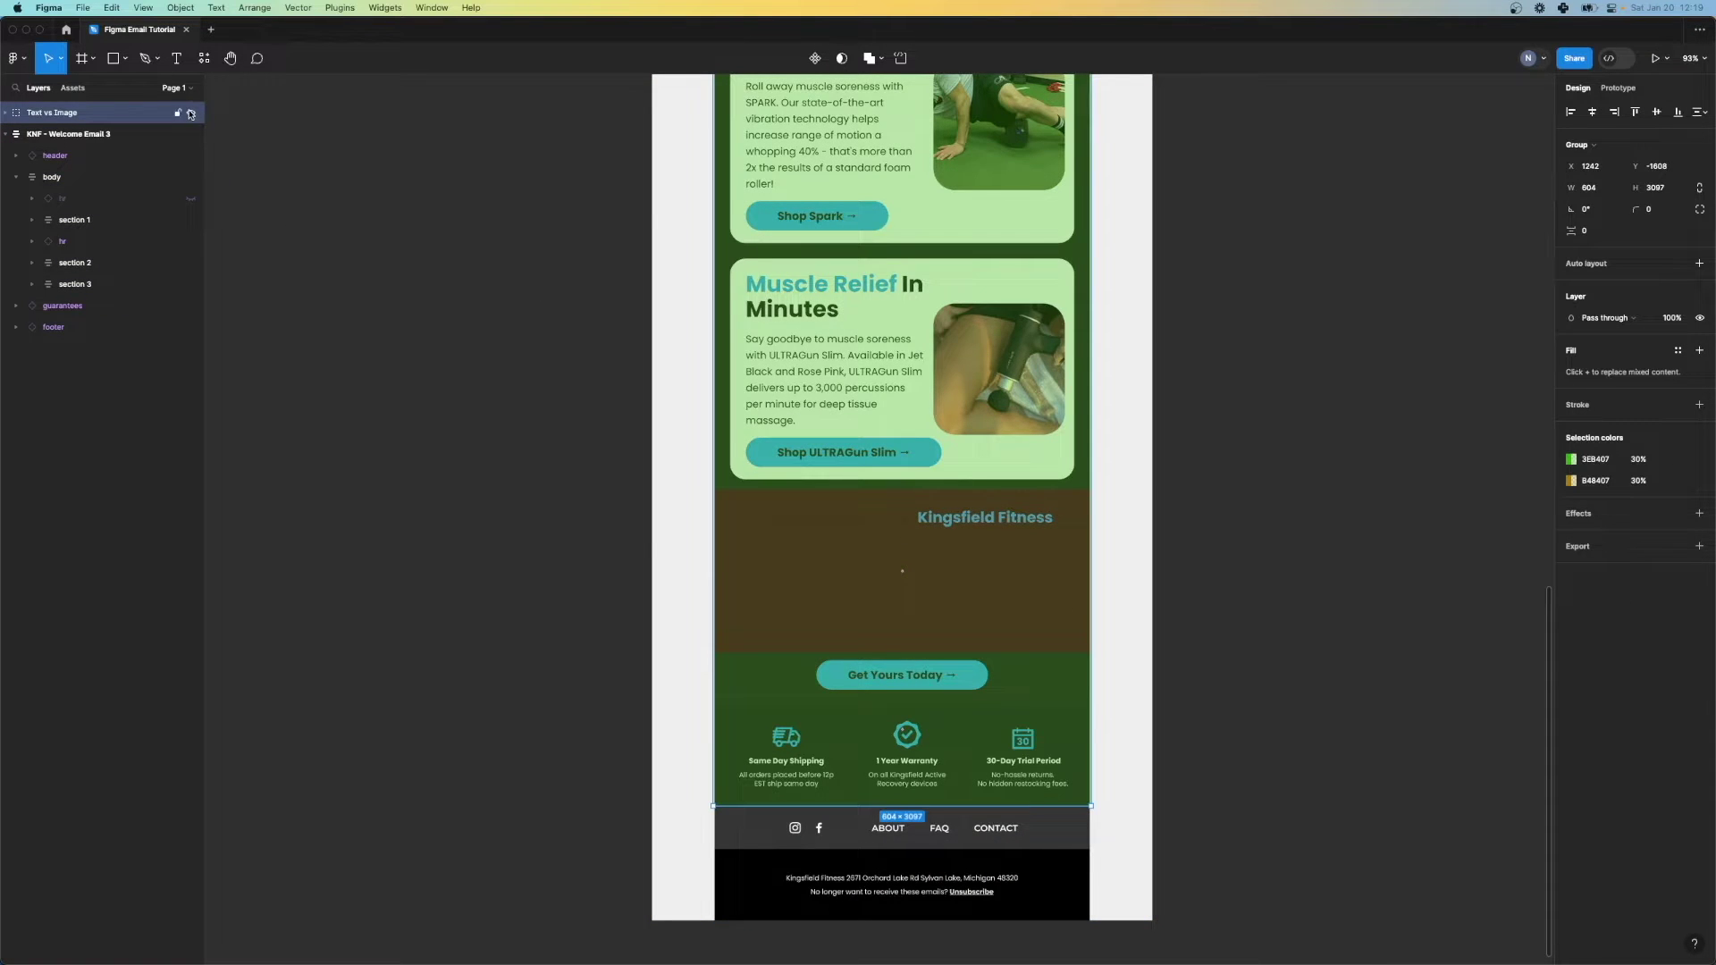
click(190, 114)
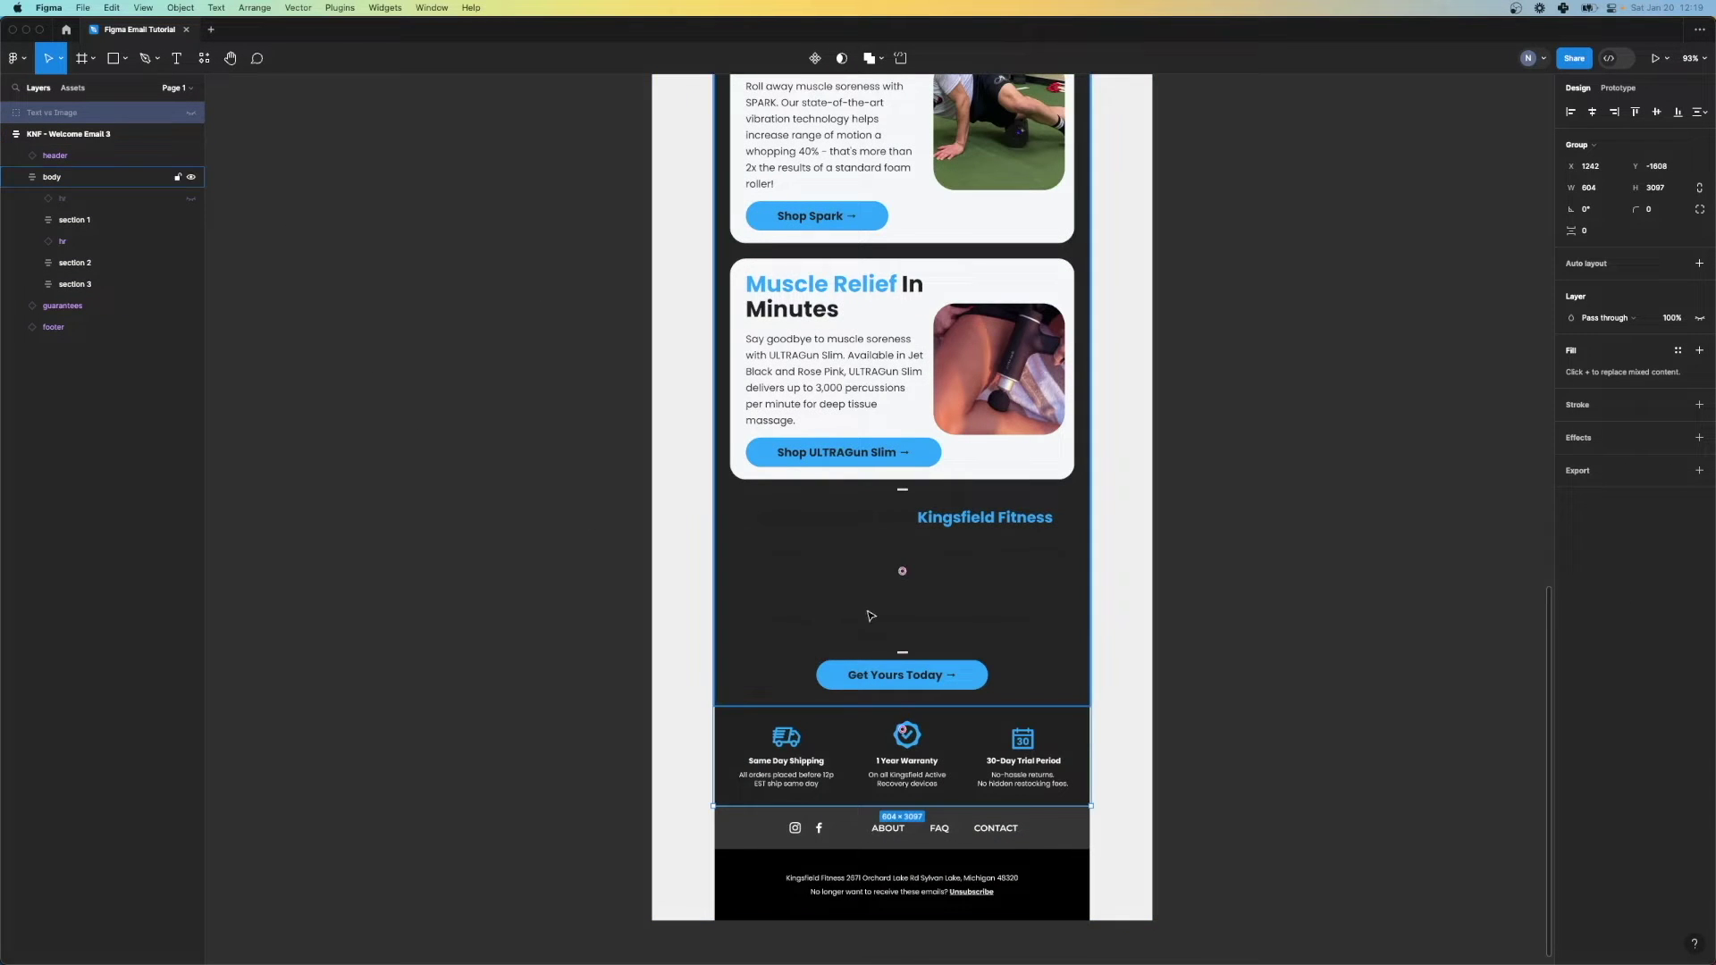
scroll(1219, 581, up, 10)
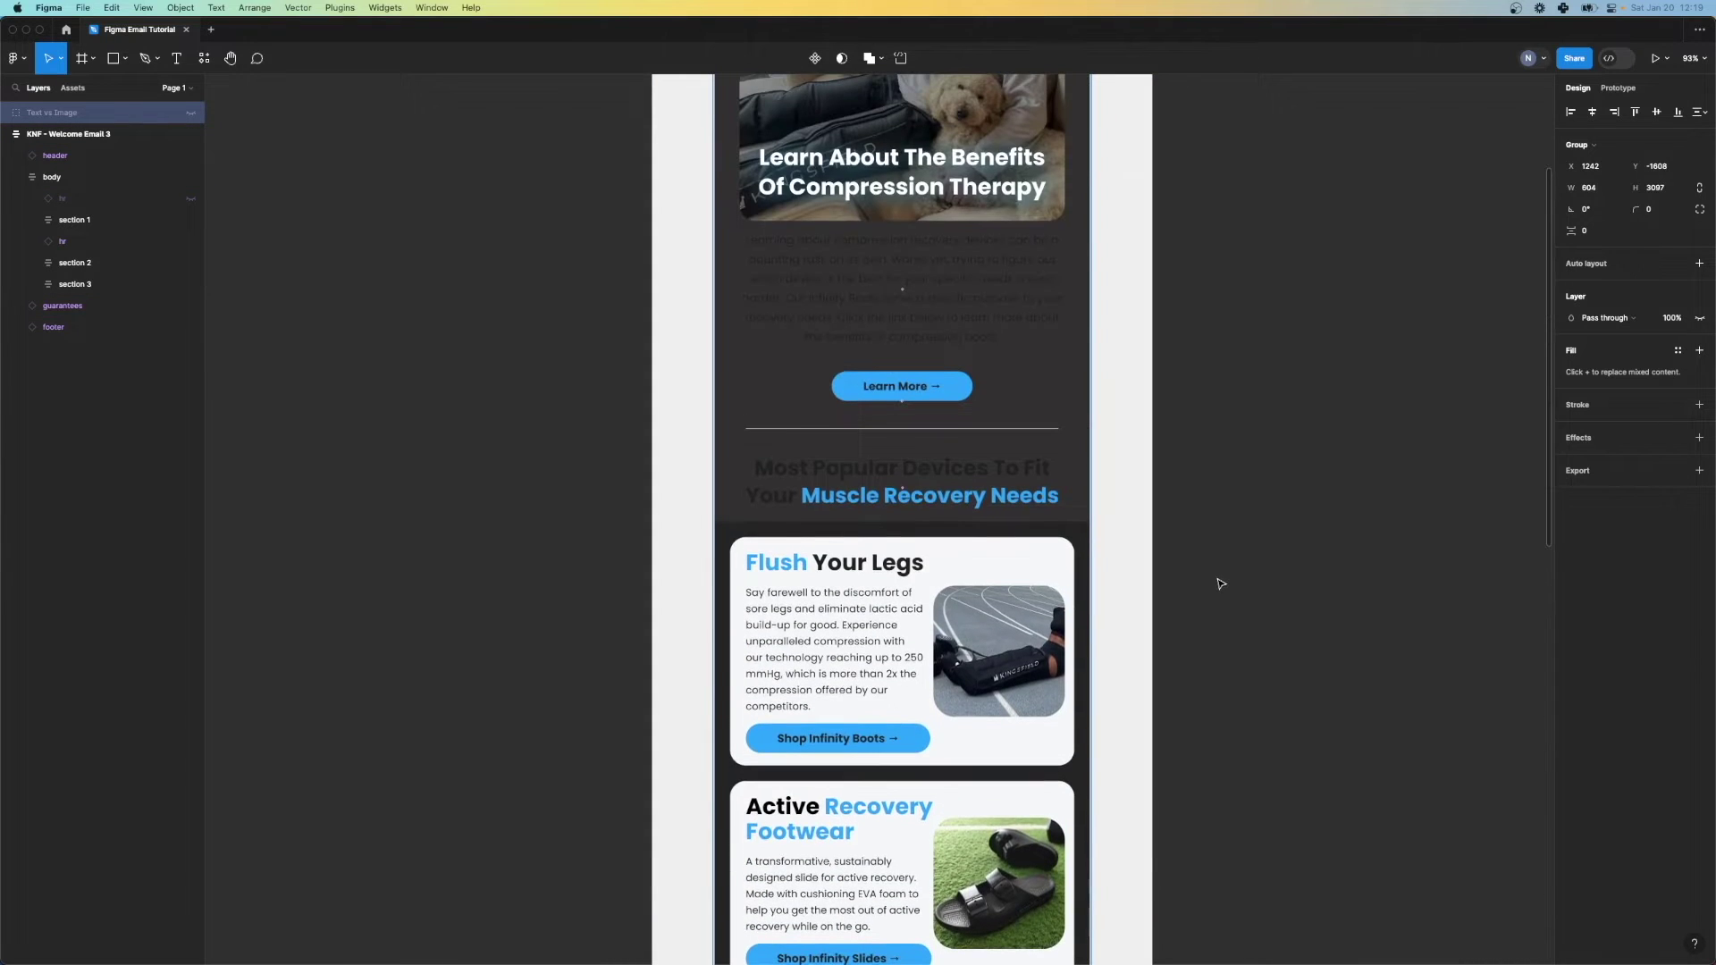
scroll(1217, 585, up, 2)
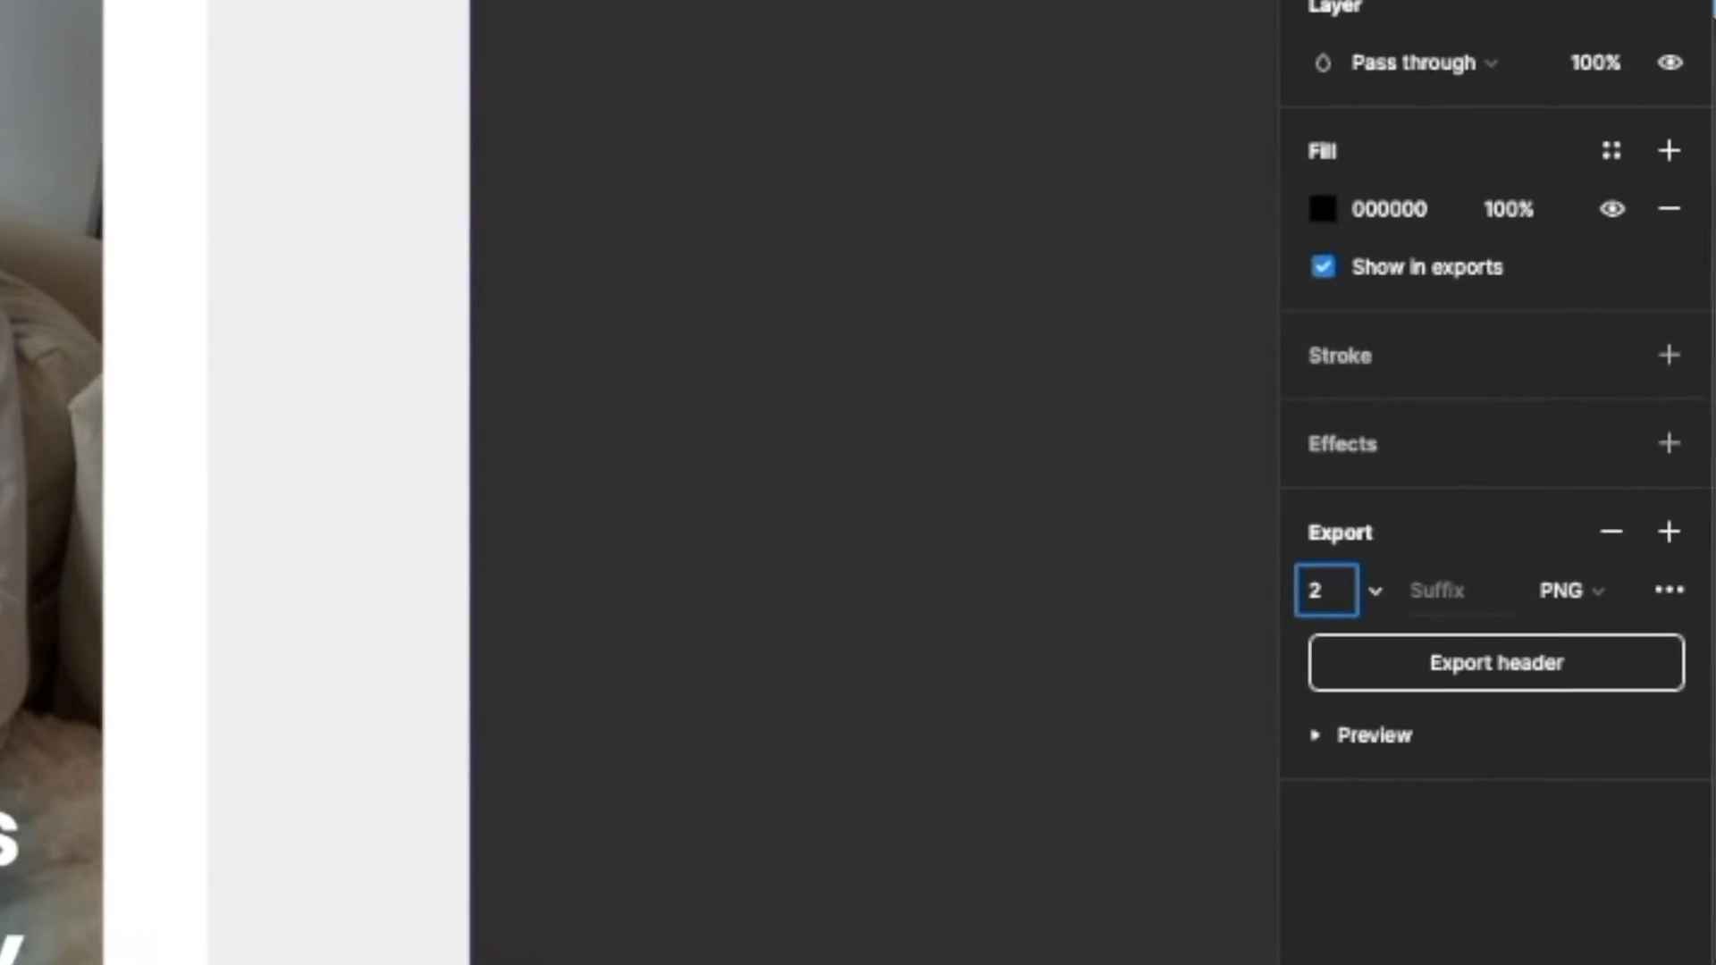
Step: Export the KINGSFIELD header frame as a 2x PNG saved as header.png
key(Return)
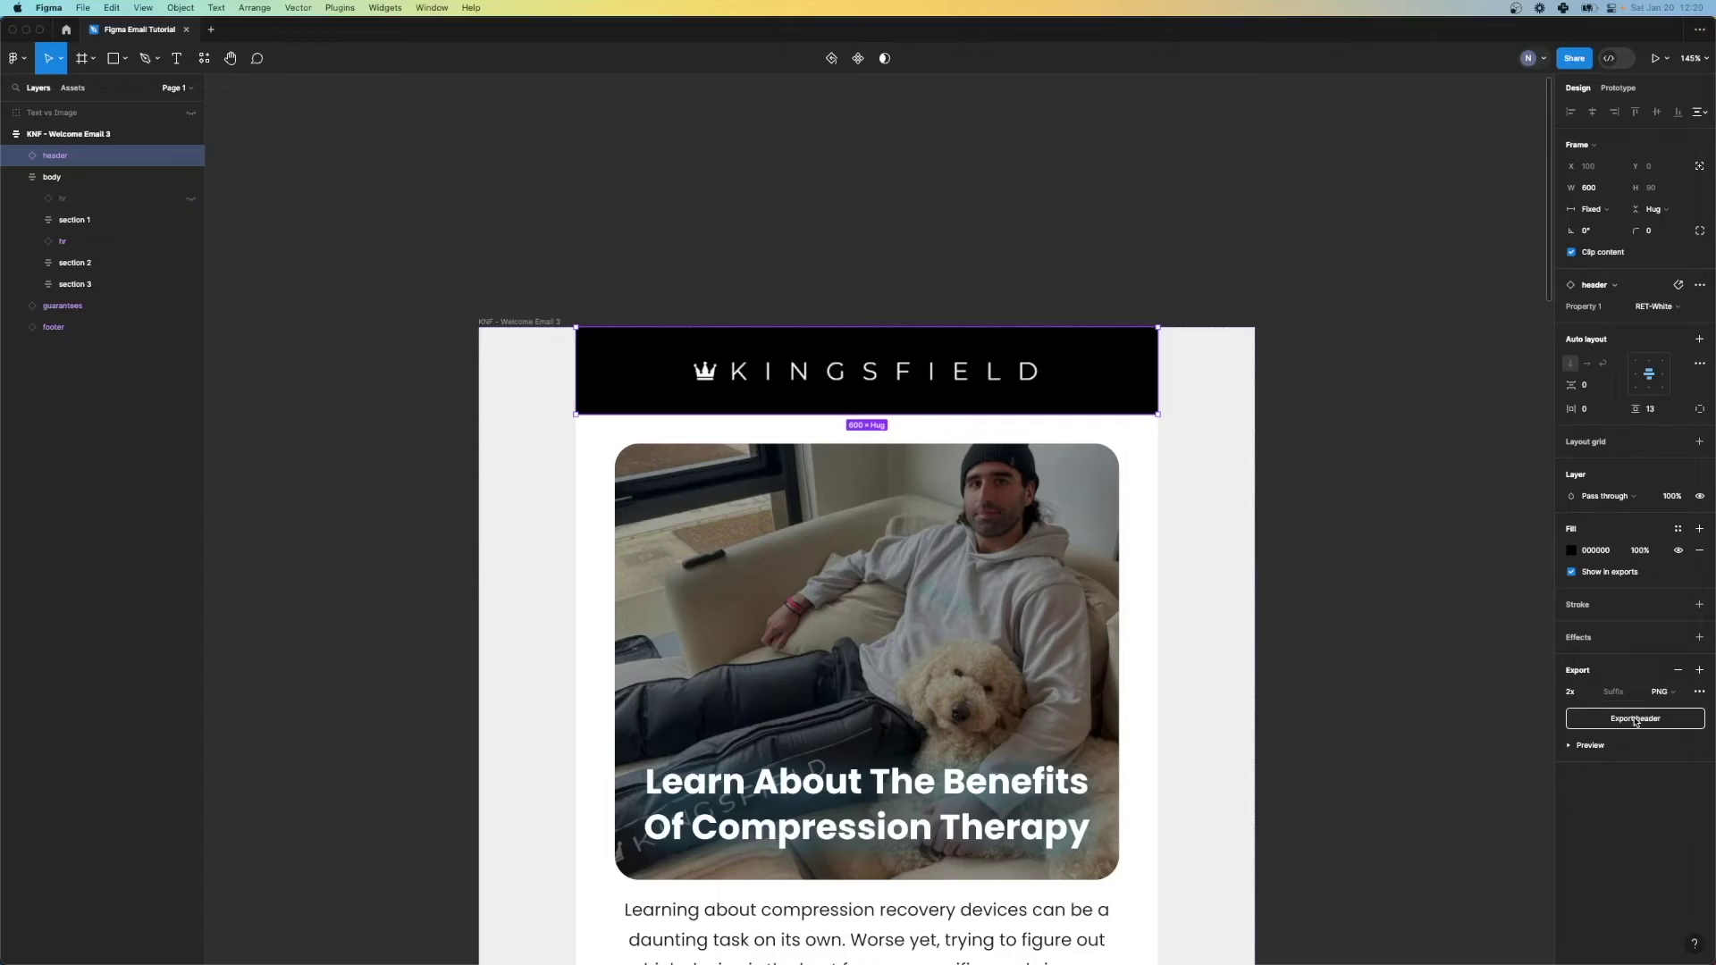
click(1639, 720)
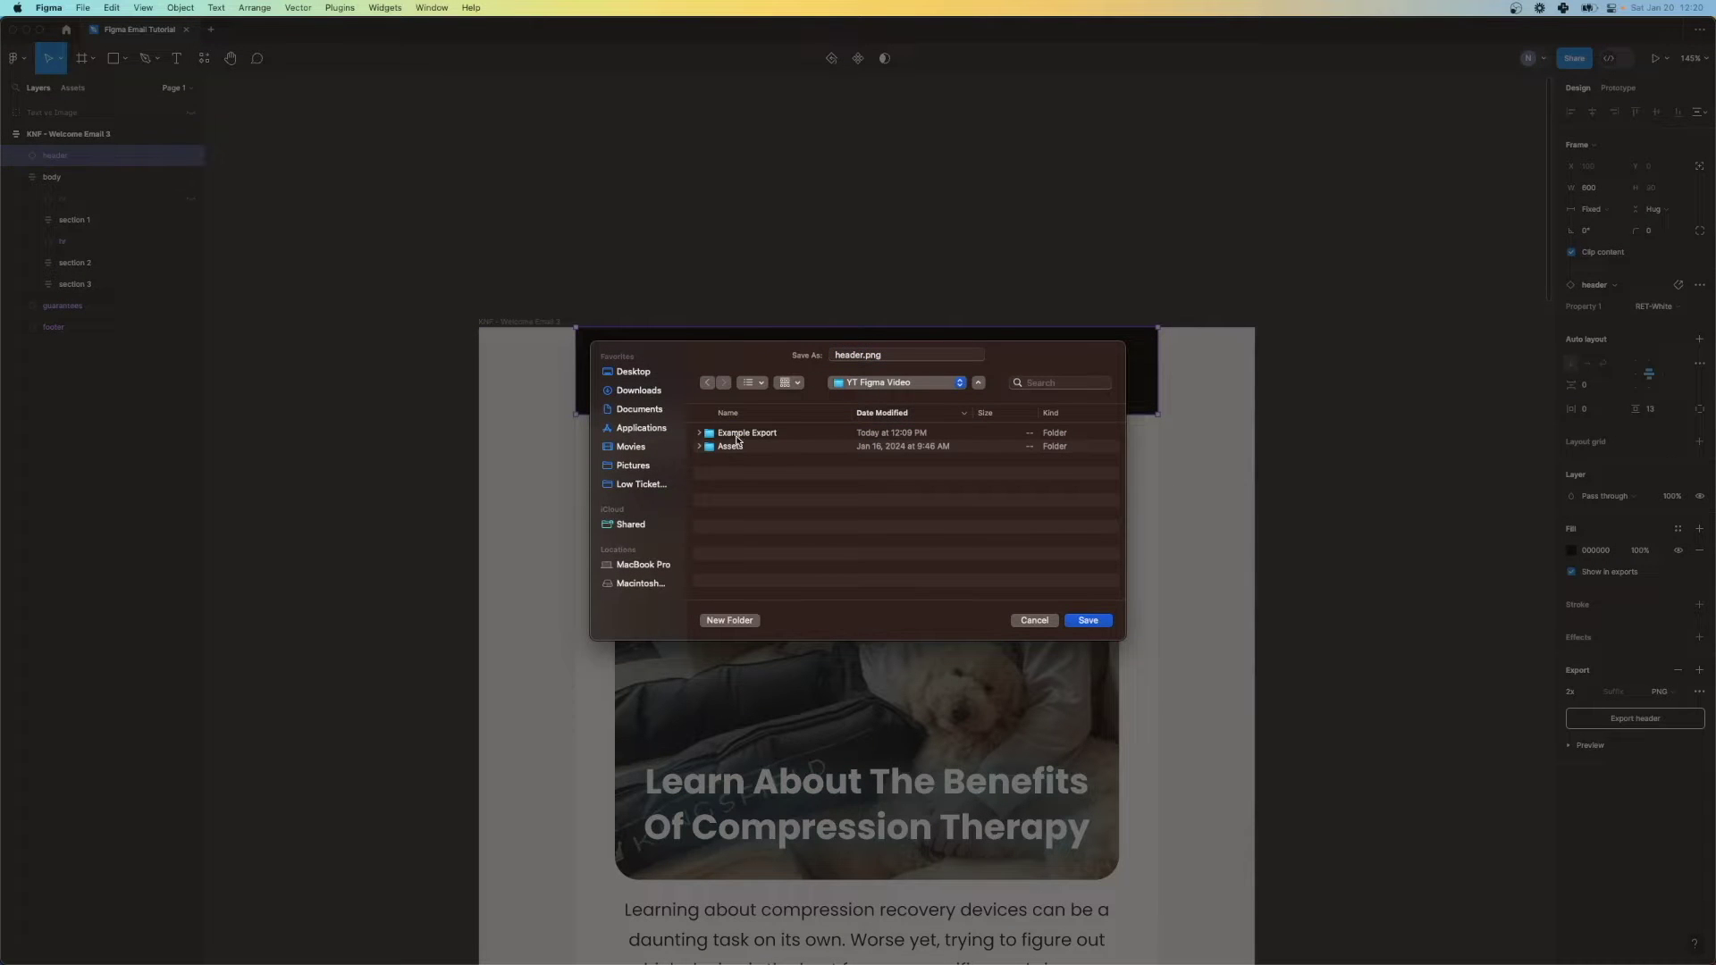
click(1089, 621)
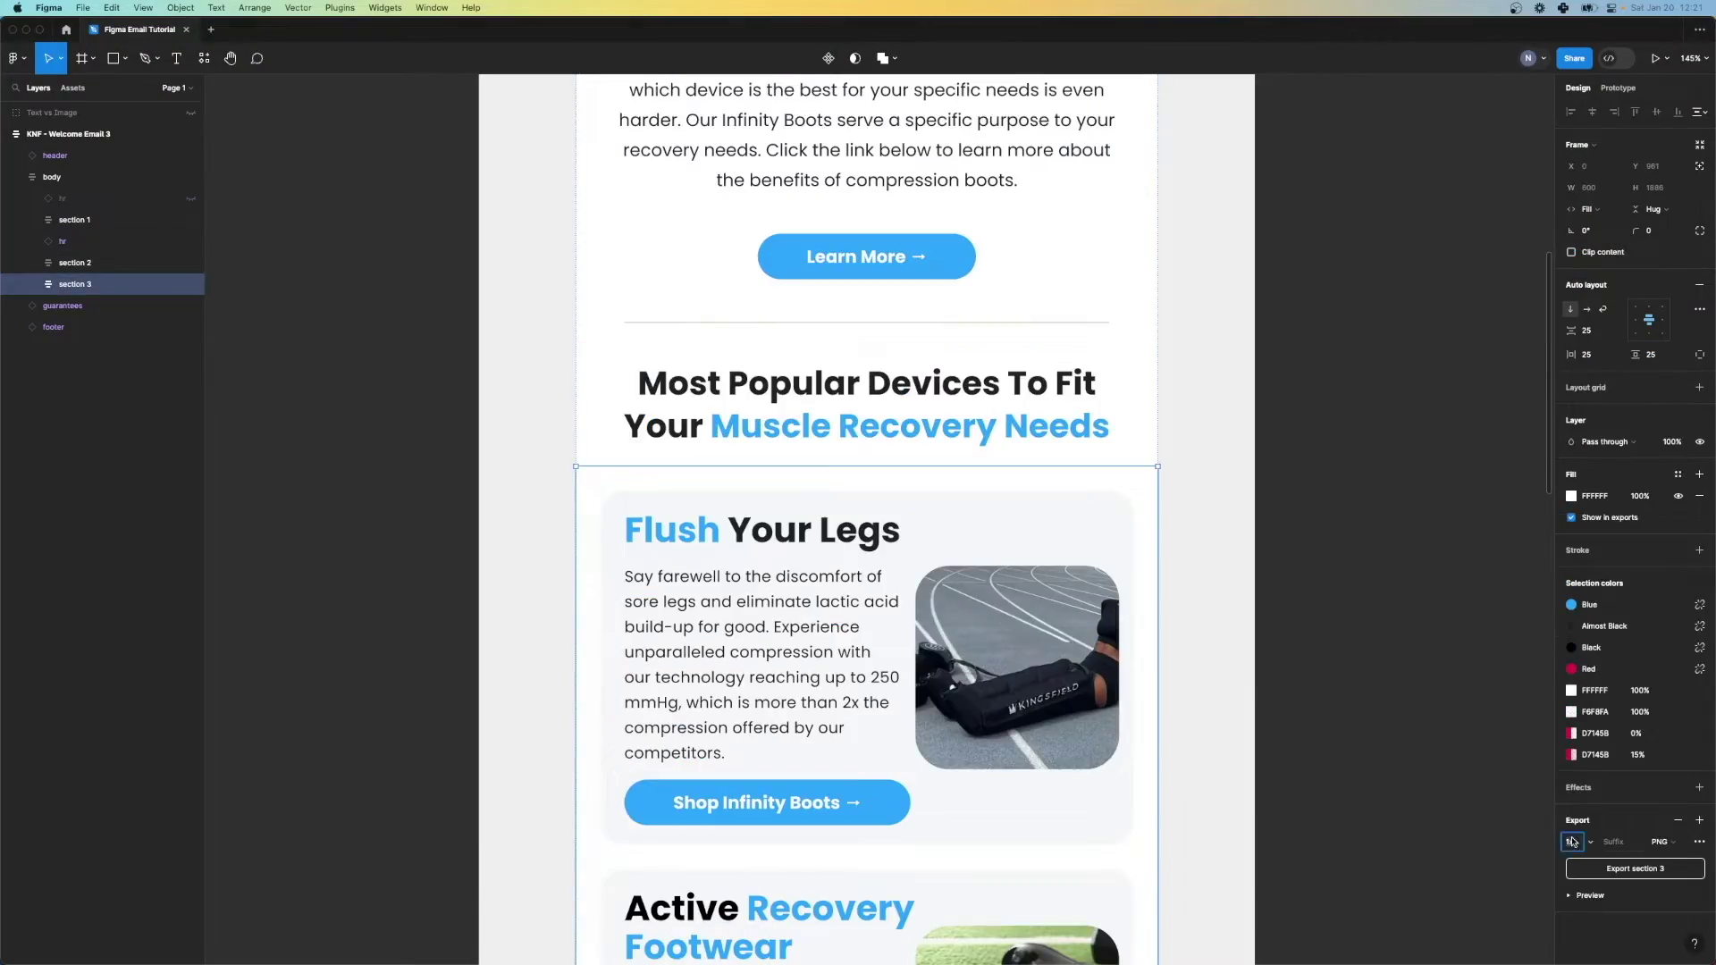
scroll(867, 536, down, 10)
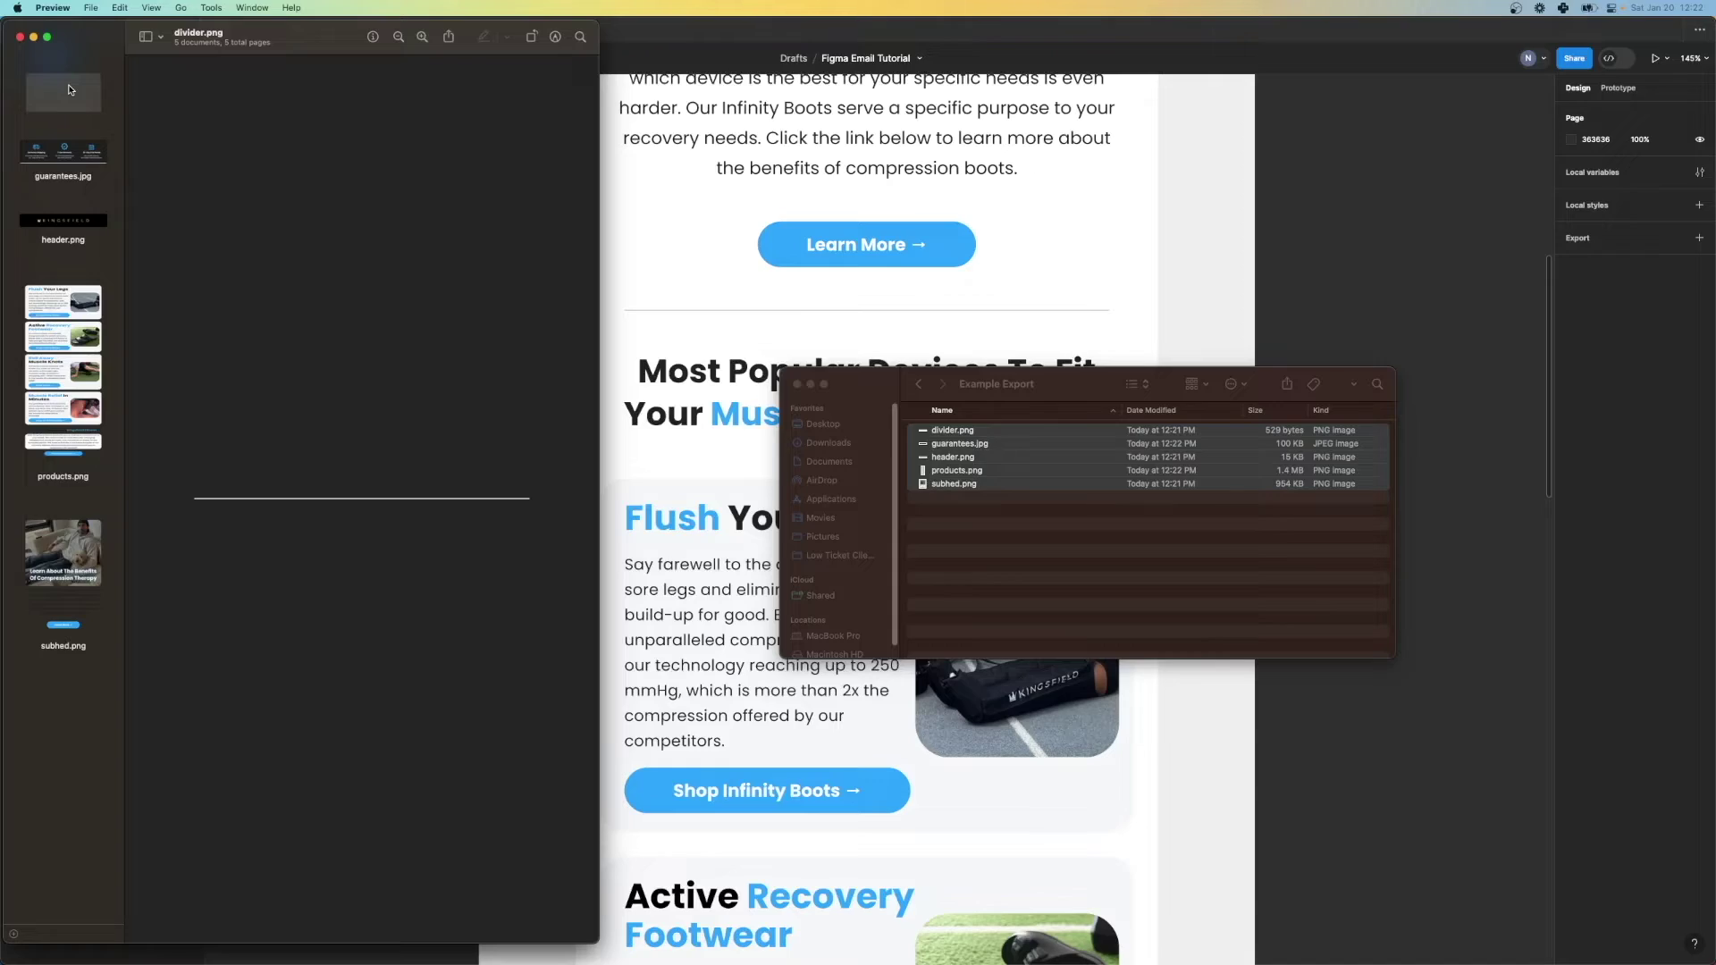
Step: Check the guarantees, header, subhed and products slices in Preview
key(Down)
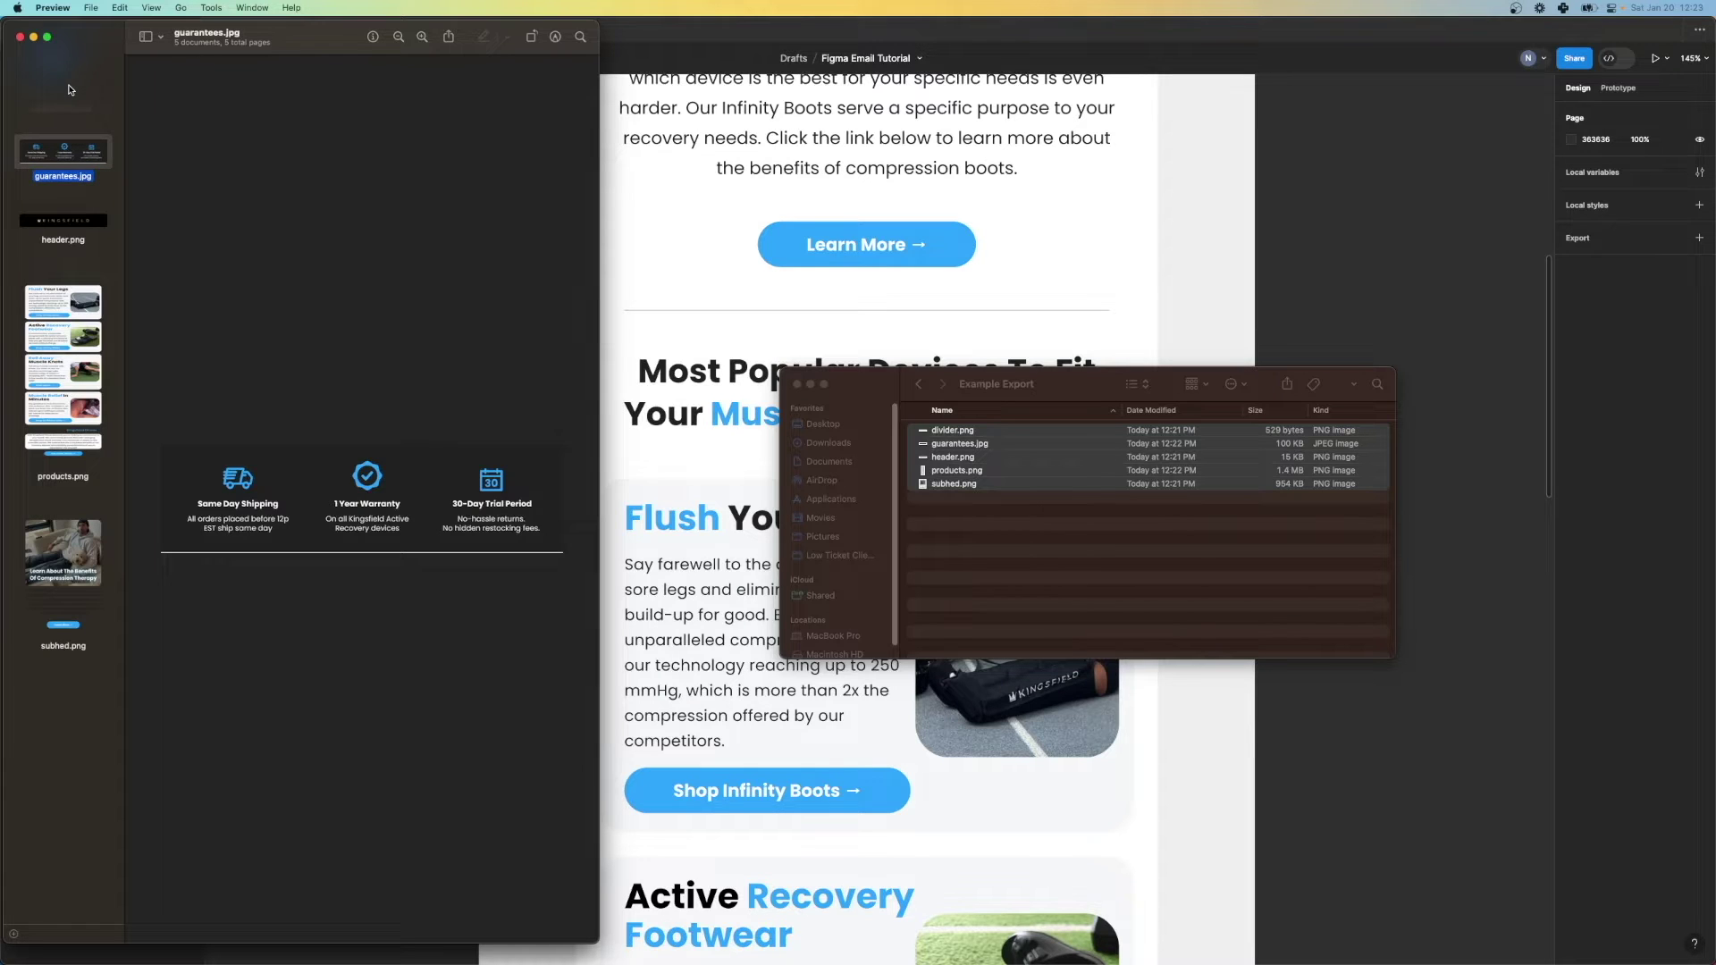
key(Down)
key(Down)
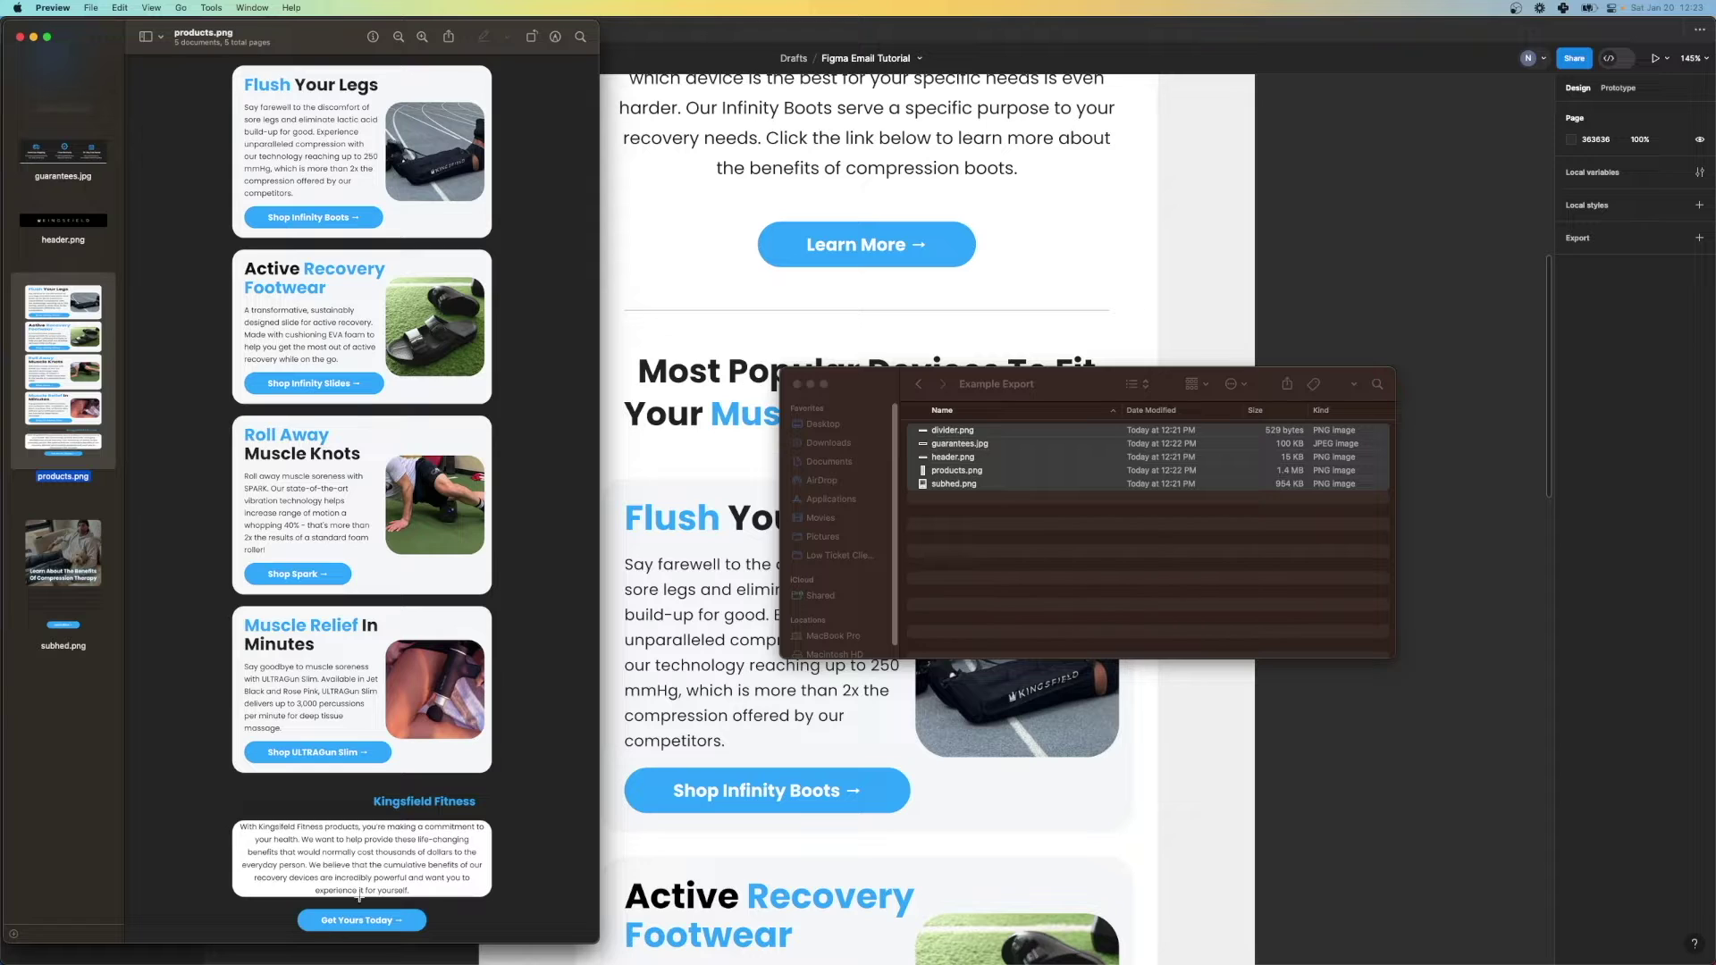
key(Down)
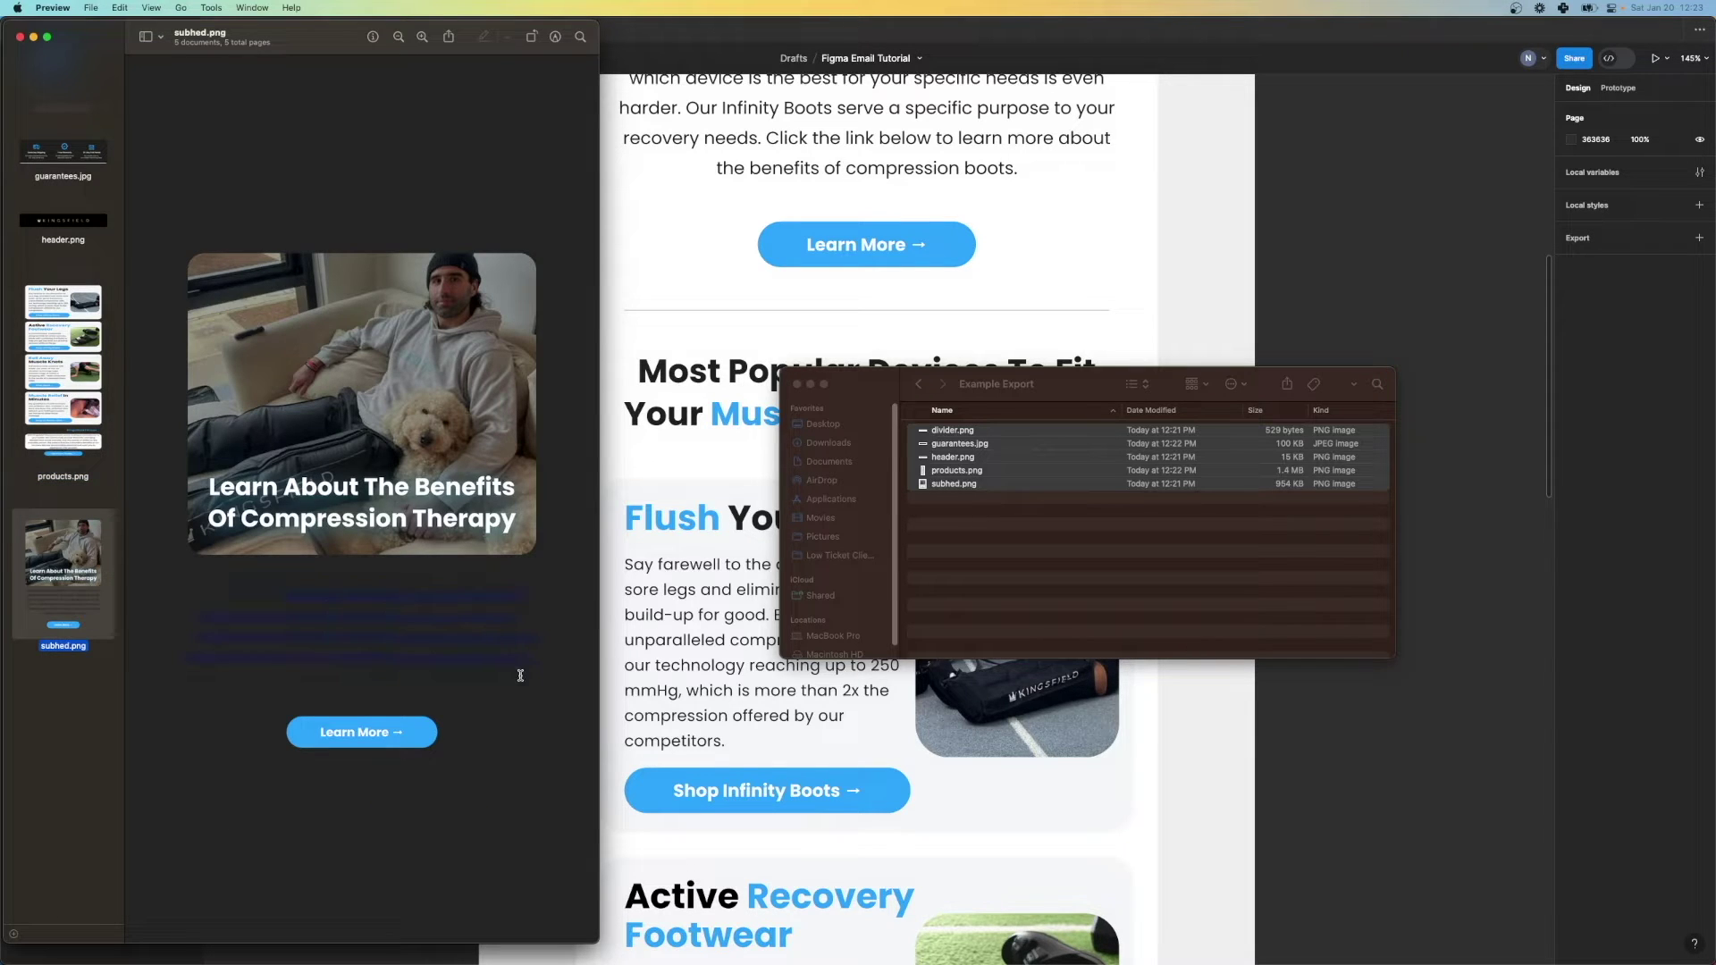
click(110, 447)
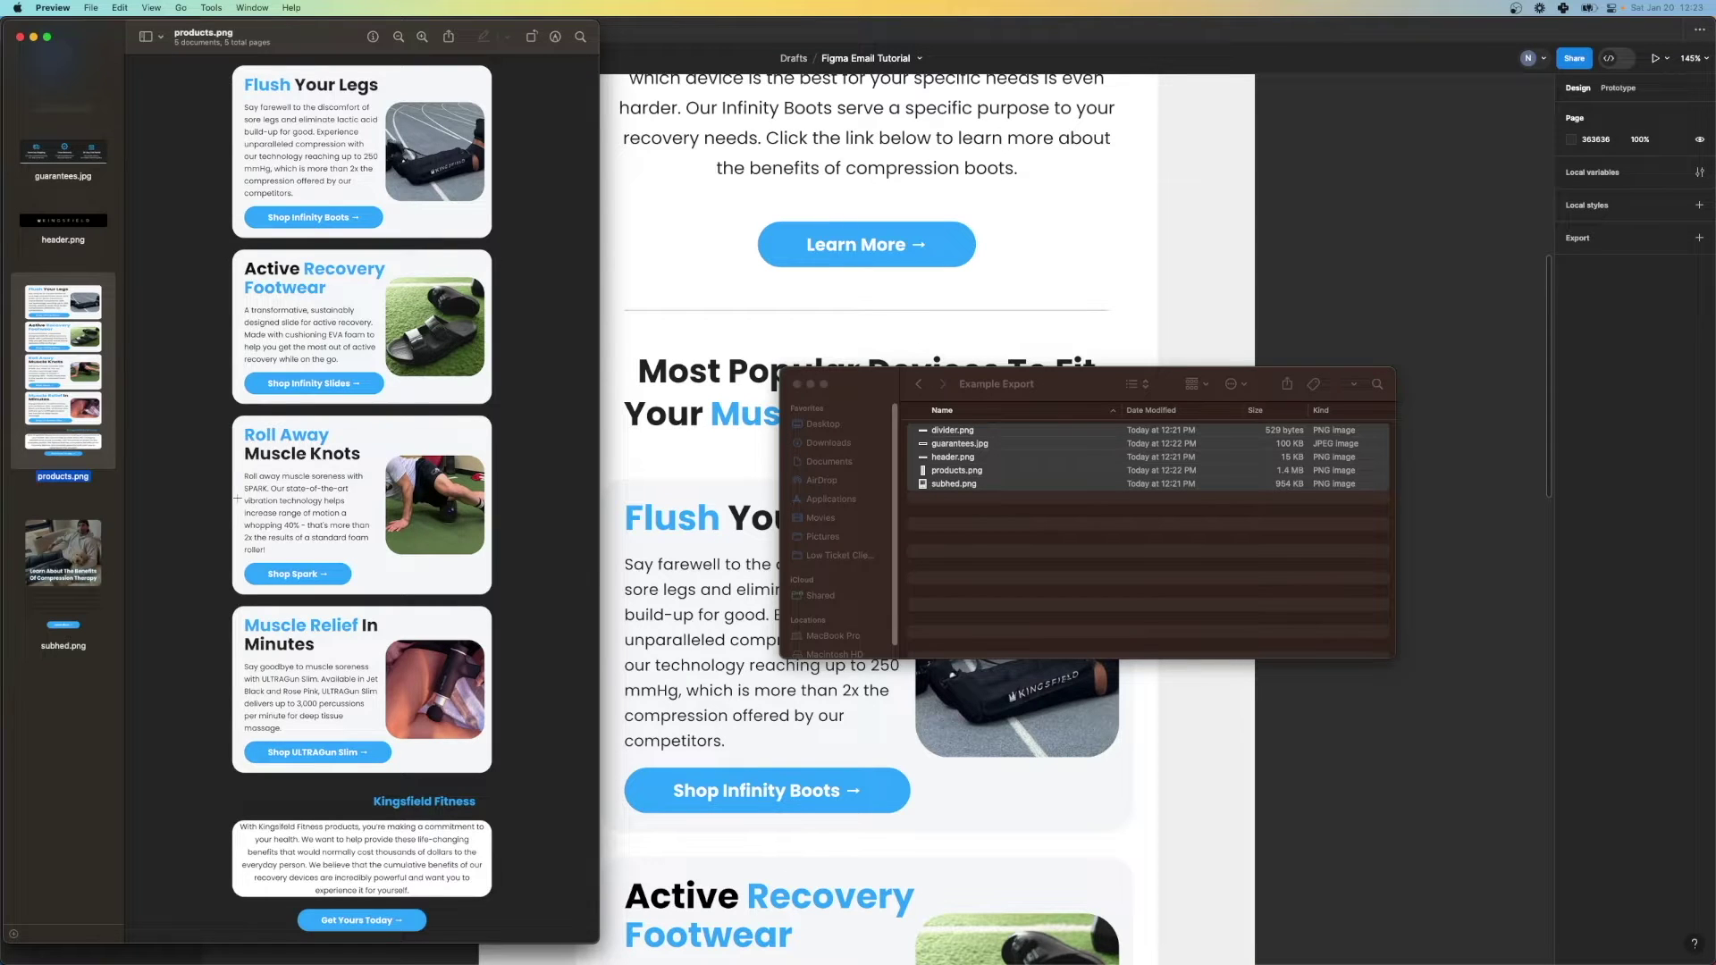
click(53, 563)
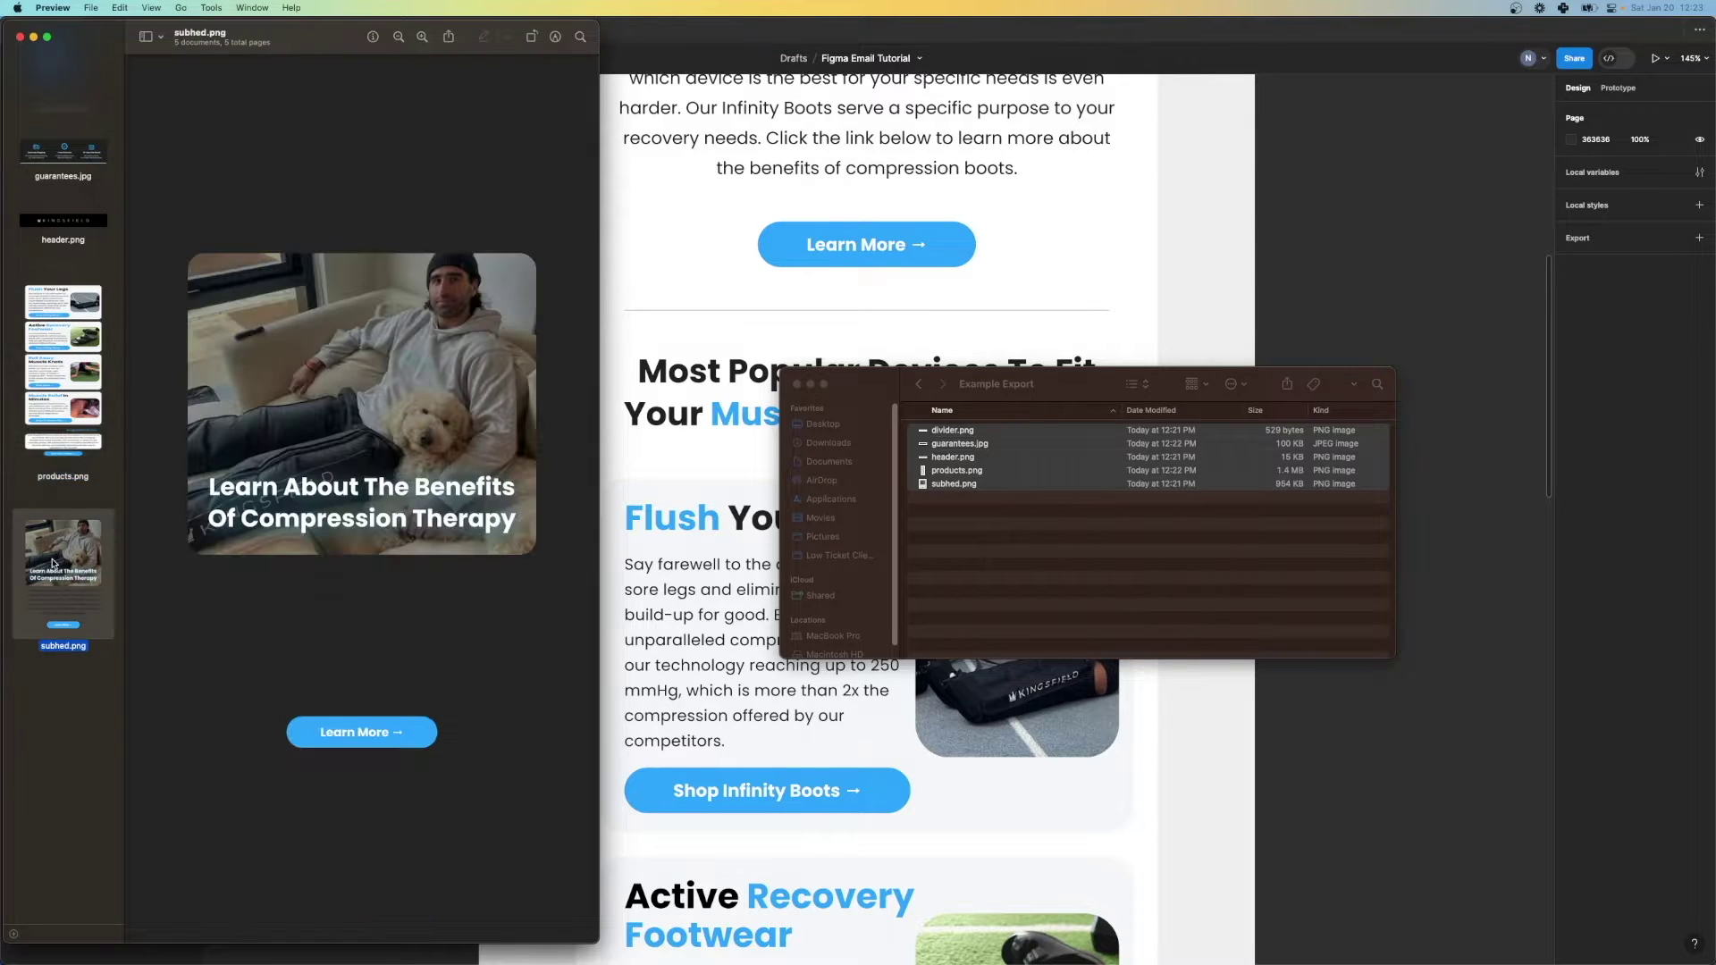
click(100, 353)
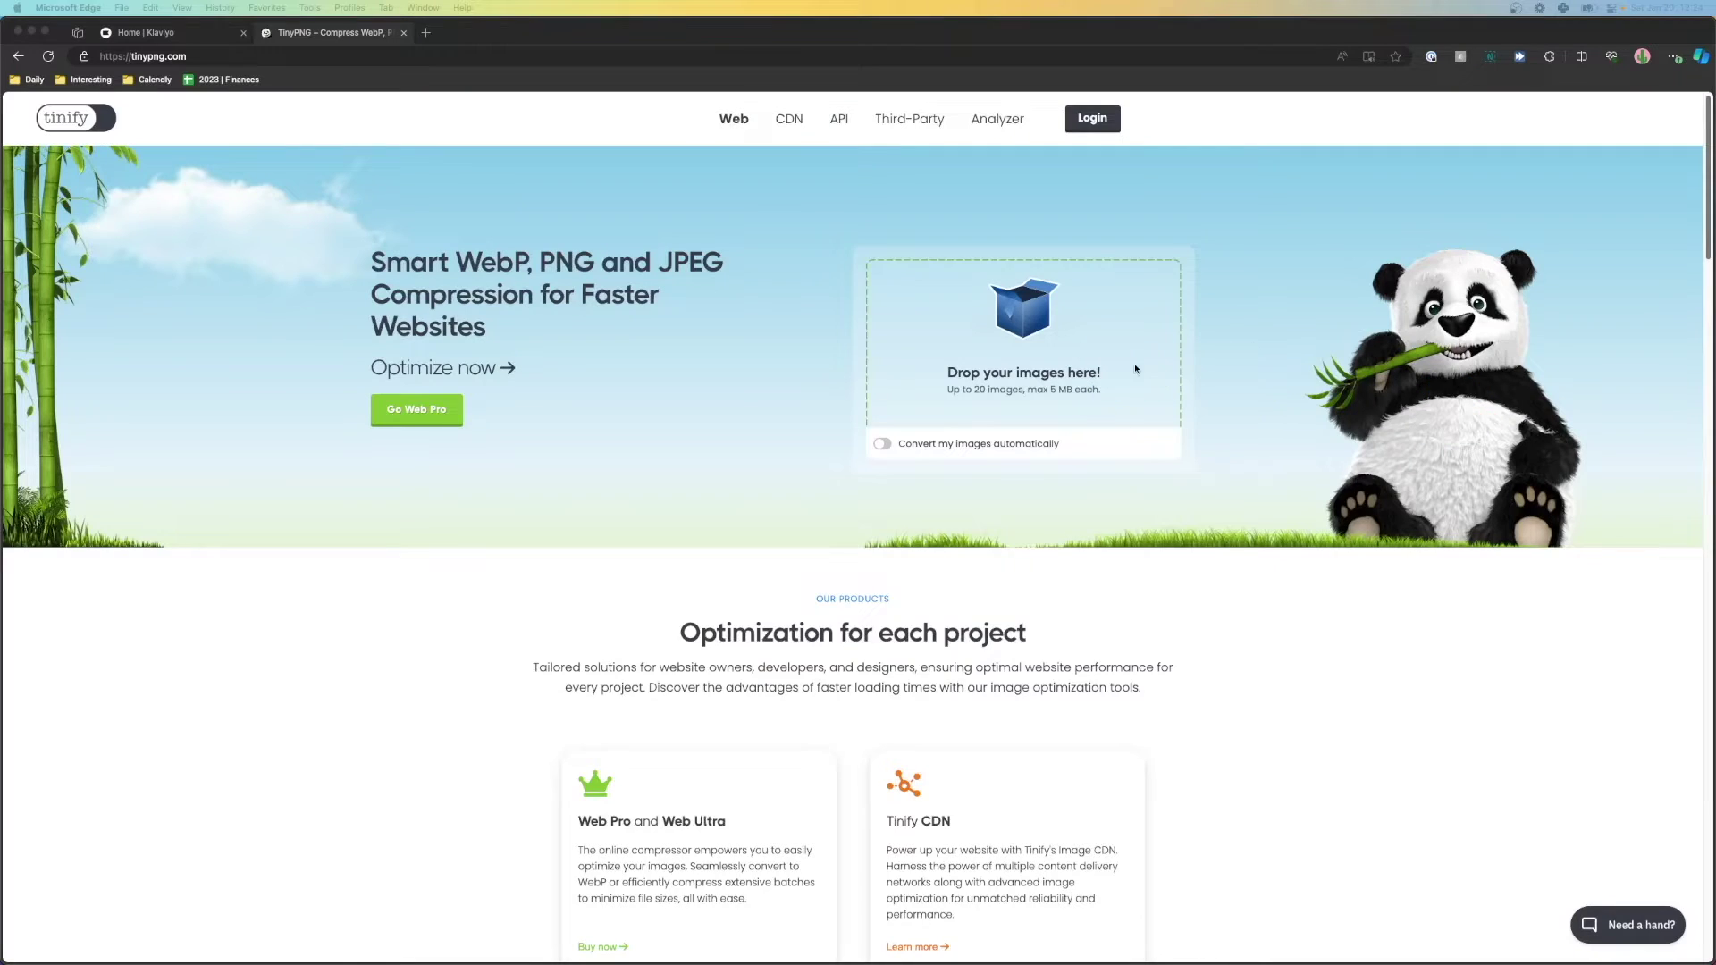
Step: Compress the five exported email images with TinyPNG
drag(1136, 369, 1155, 379)
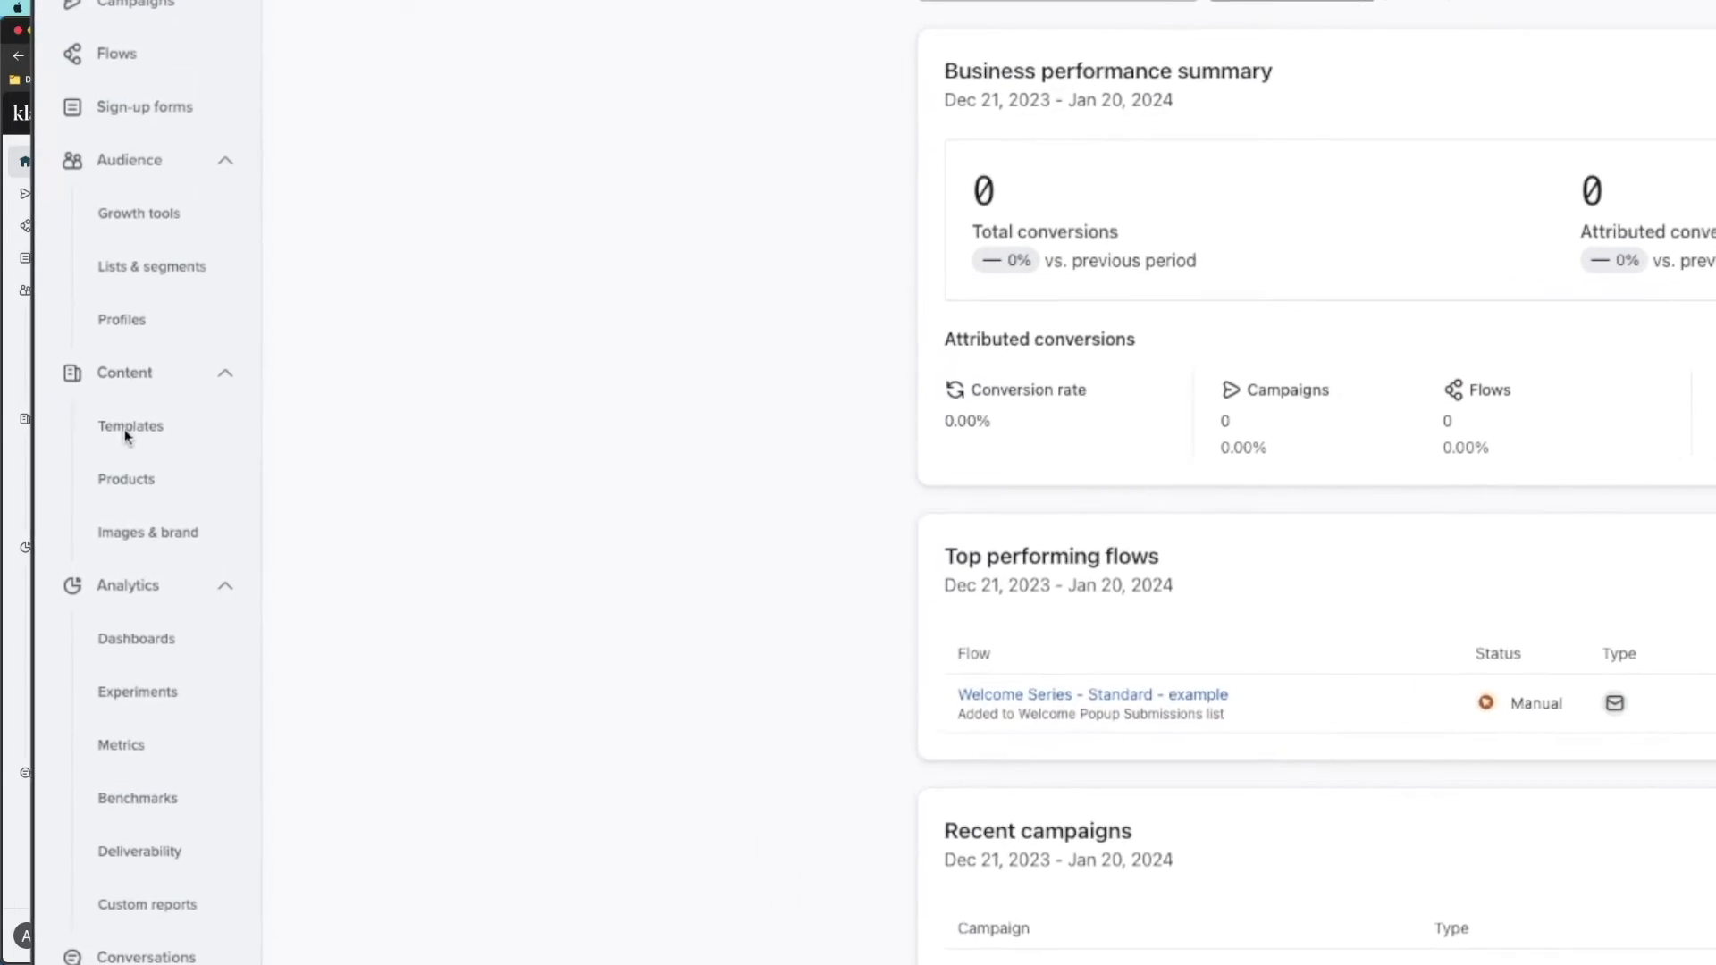
Step: Create a blank email from Klaviyo's Content > Templates library
click(126, 432)
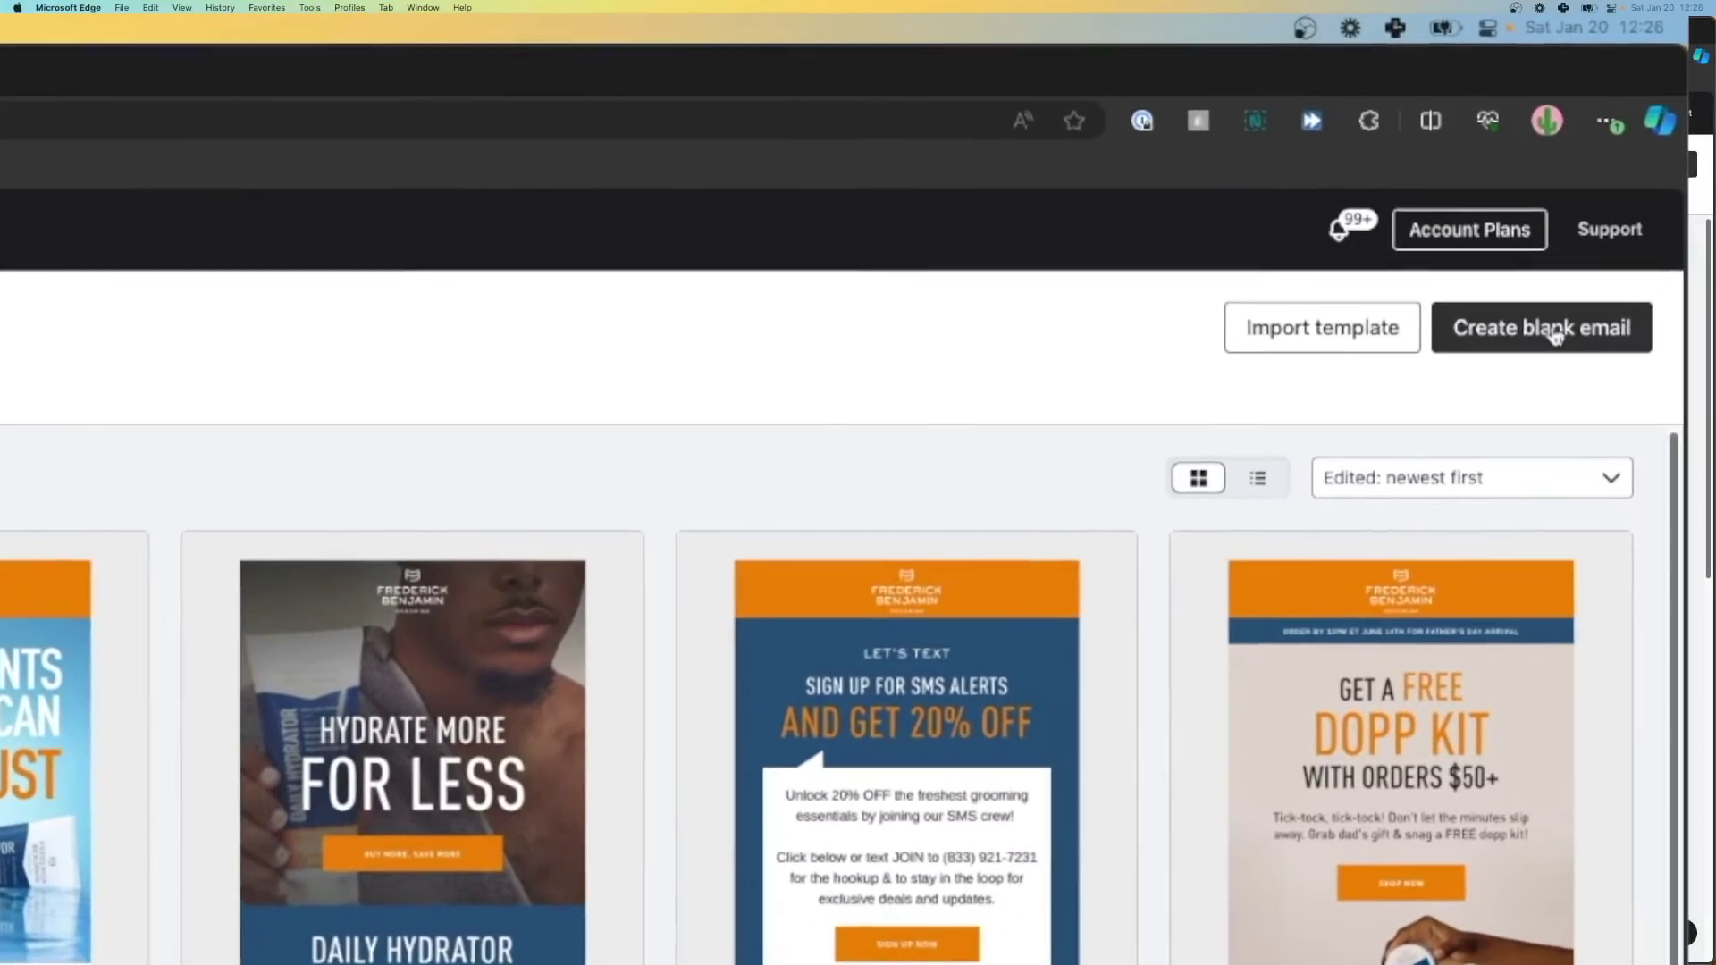
click(1648, 213)
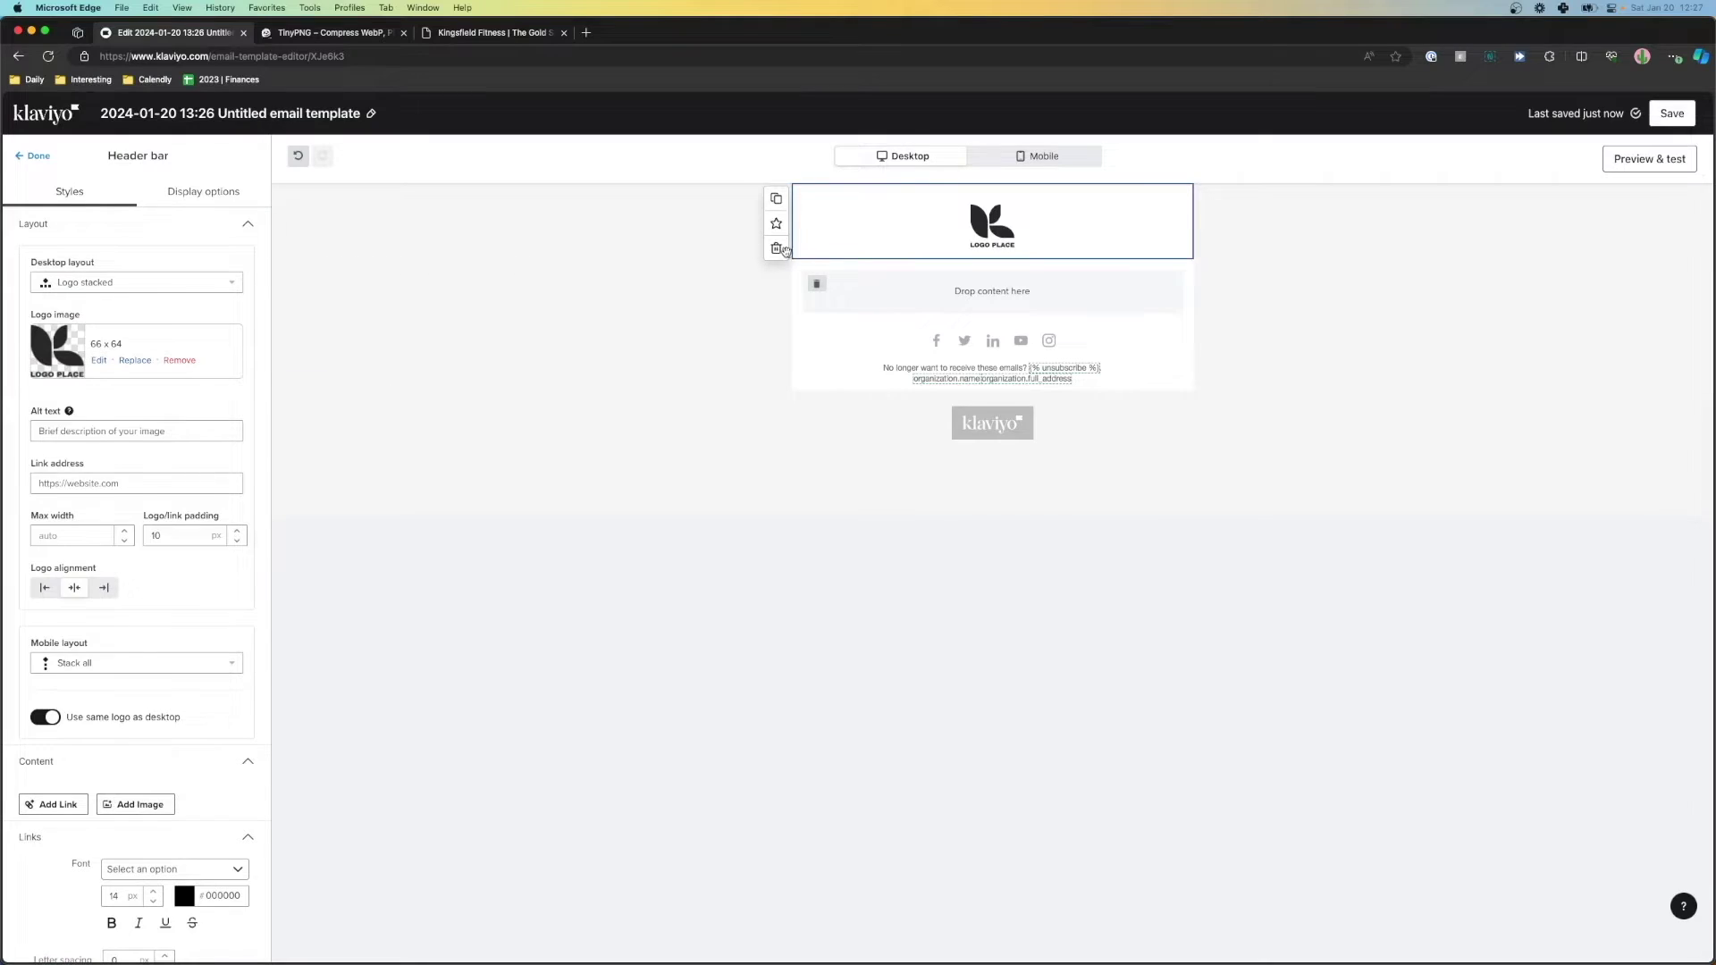
Step: Replace the default header bar with an empty Image block at the top of the email
click(775, 248)
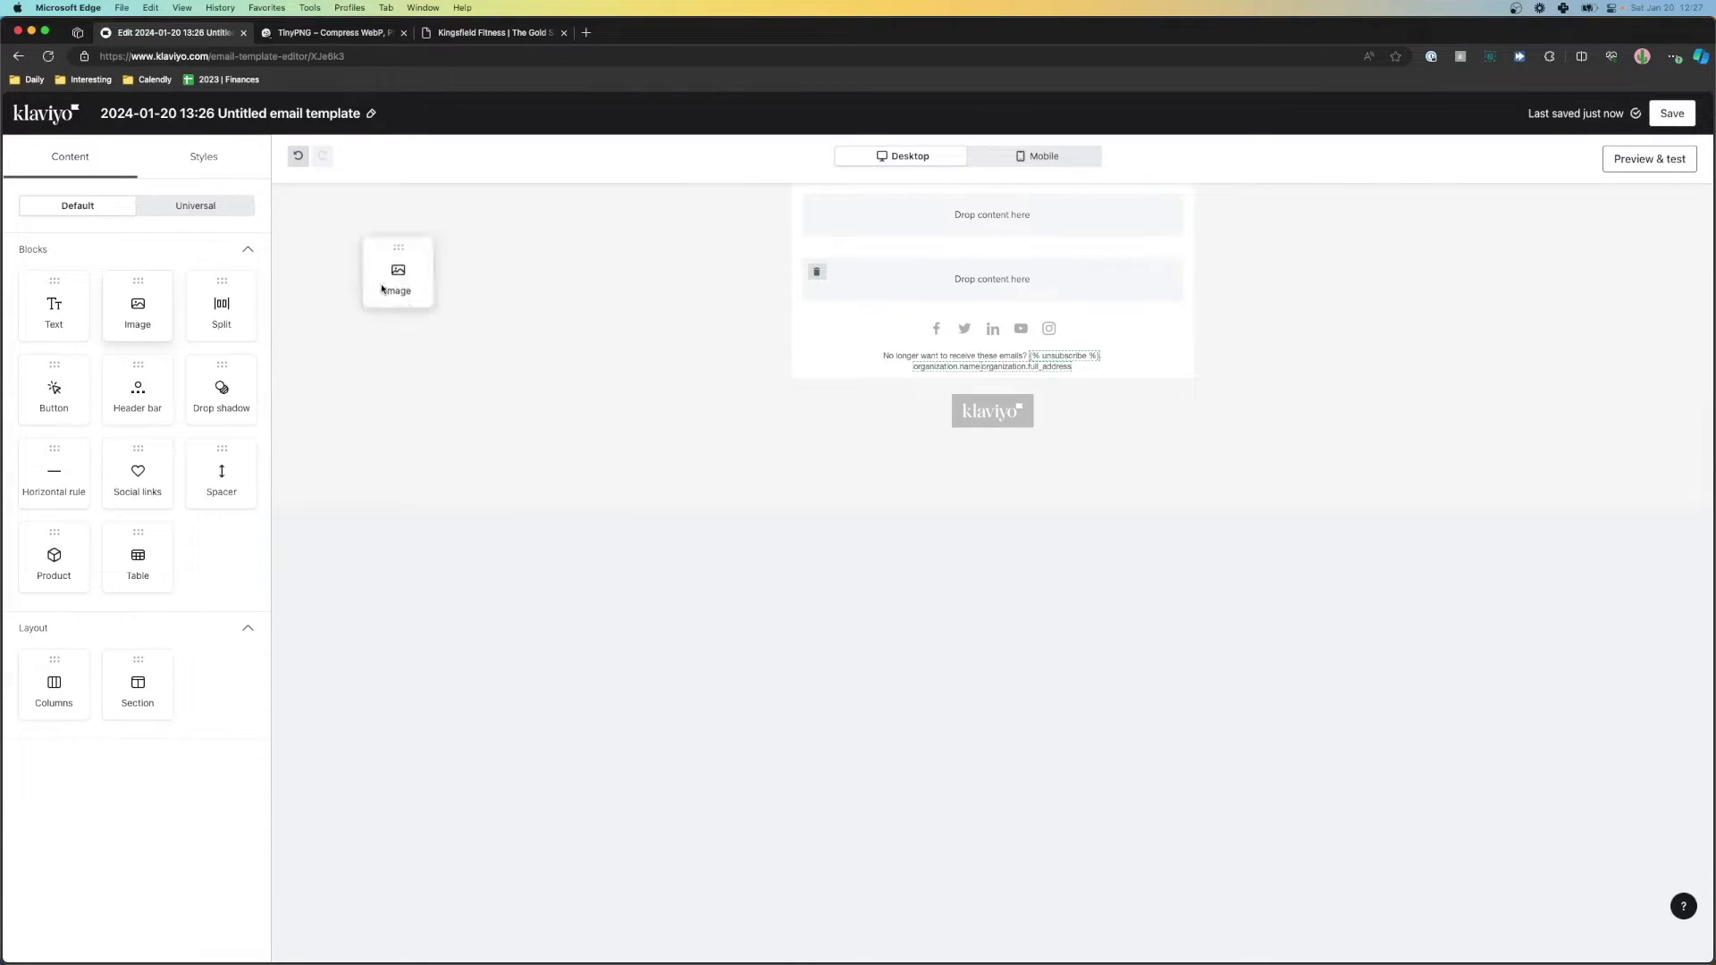
drag(895, 230, 895, 227)
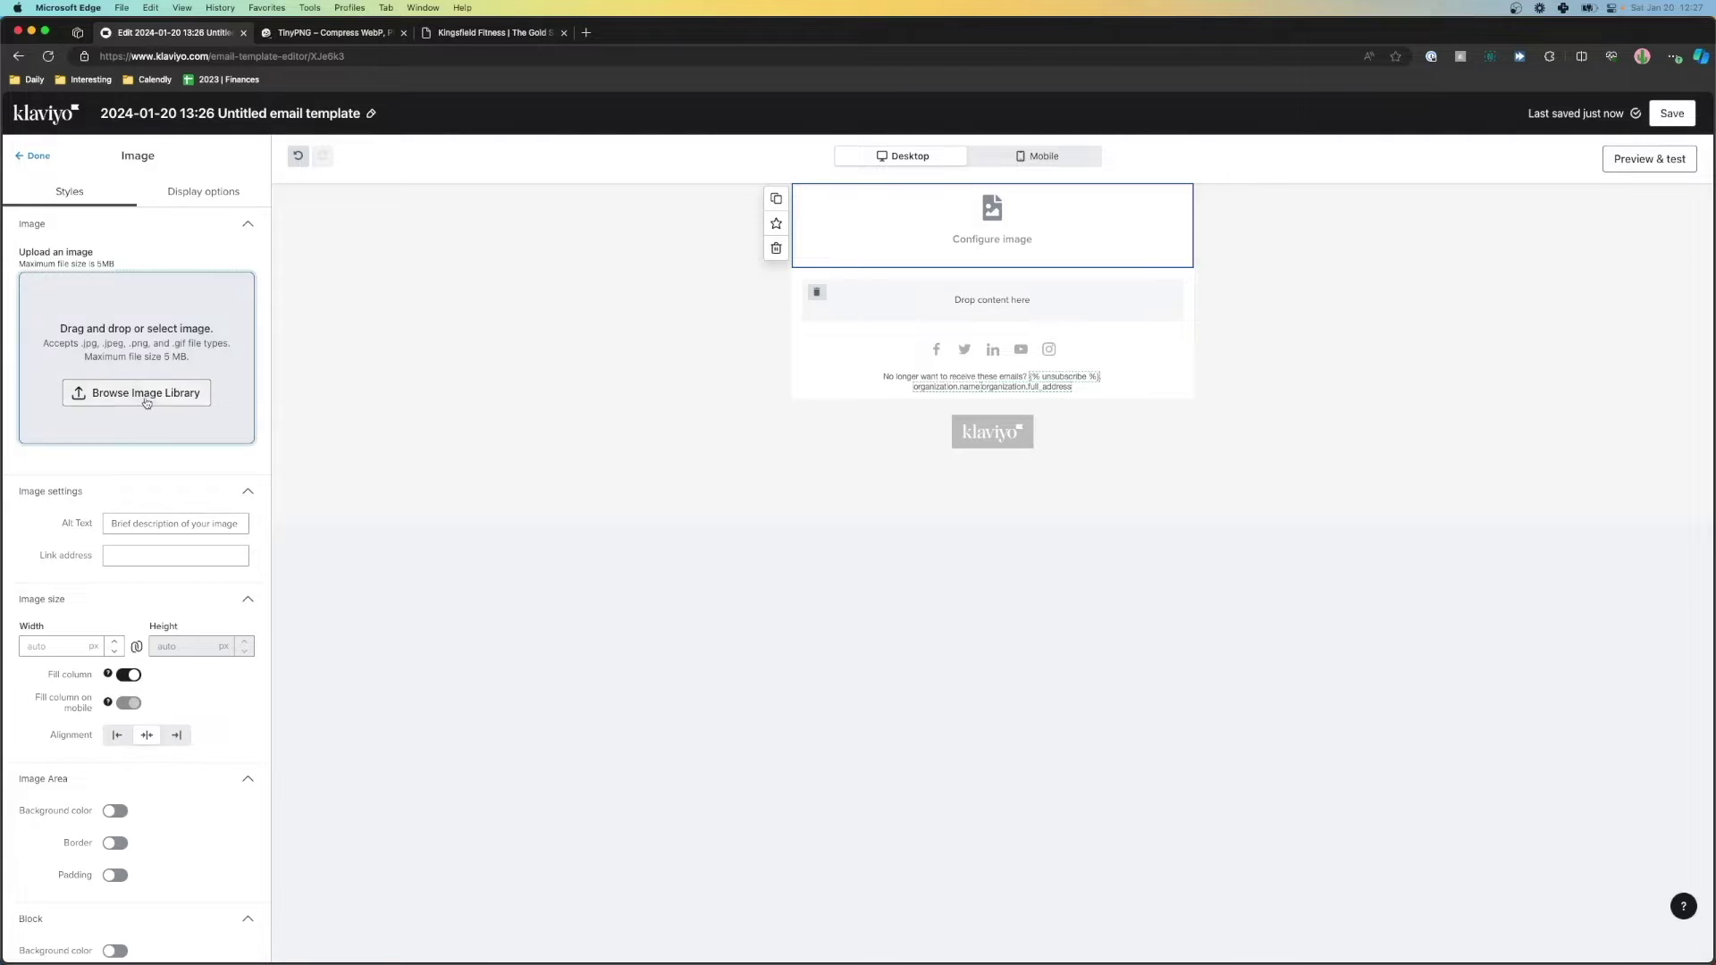
click(147, 396)
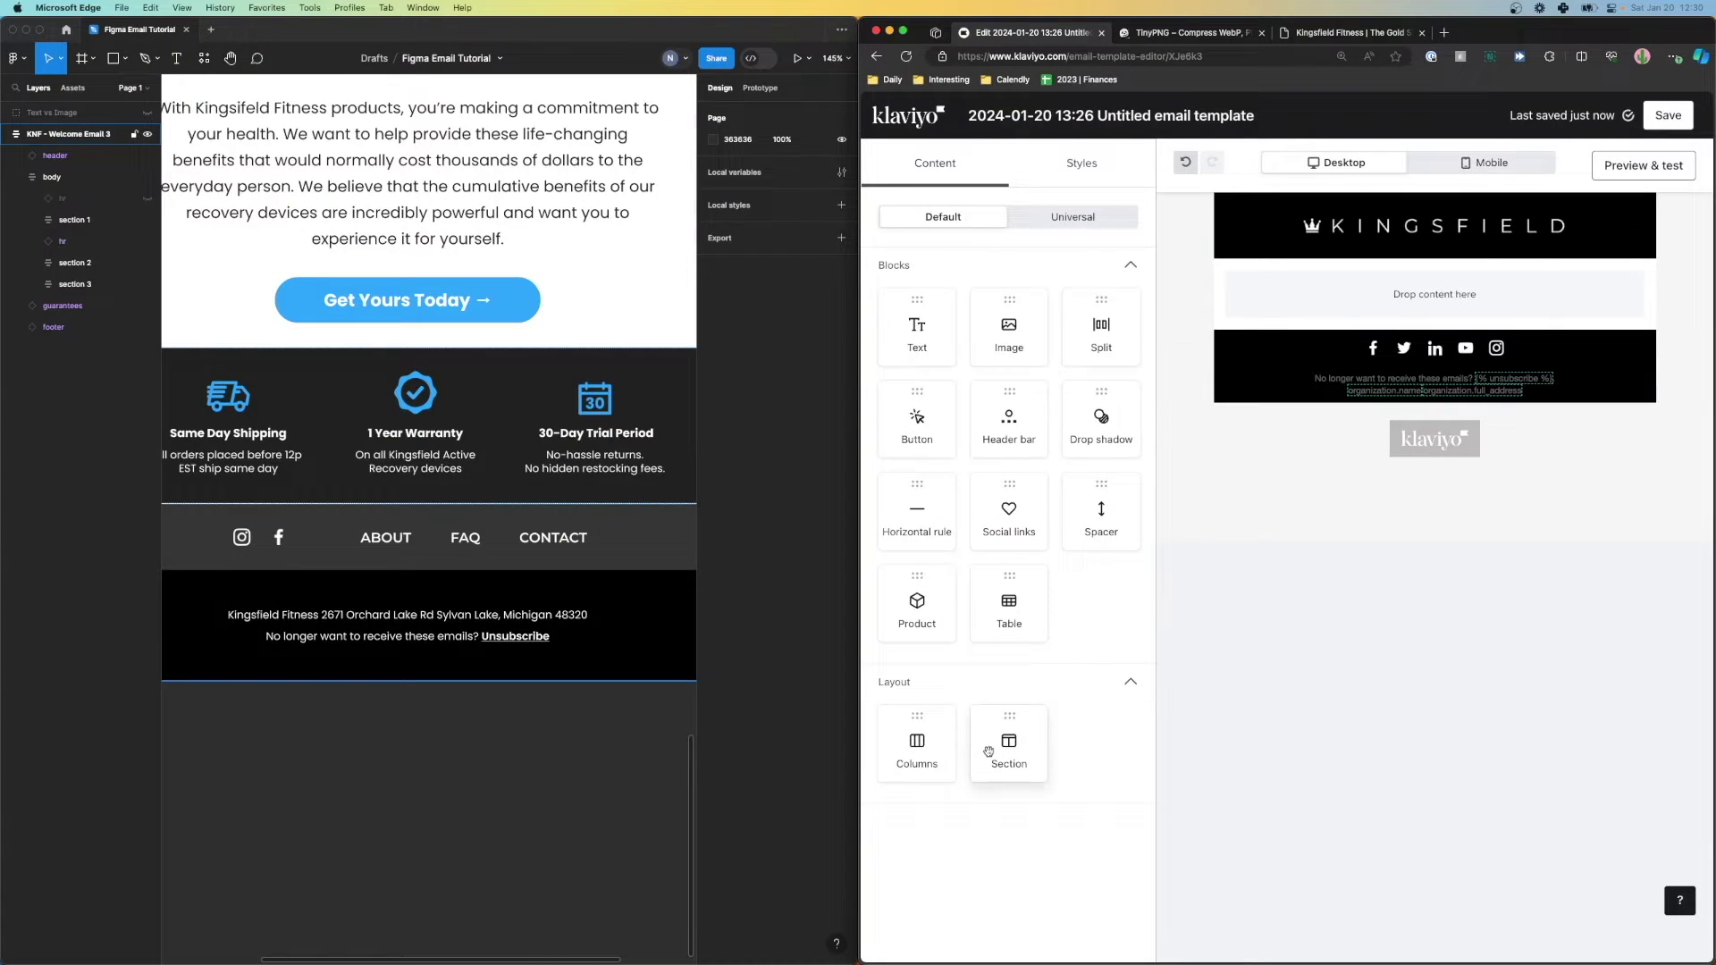
Step: Add a 33/67 two-column footer row: social links left, a text block right
drag(1260, 461, 1300, 363)
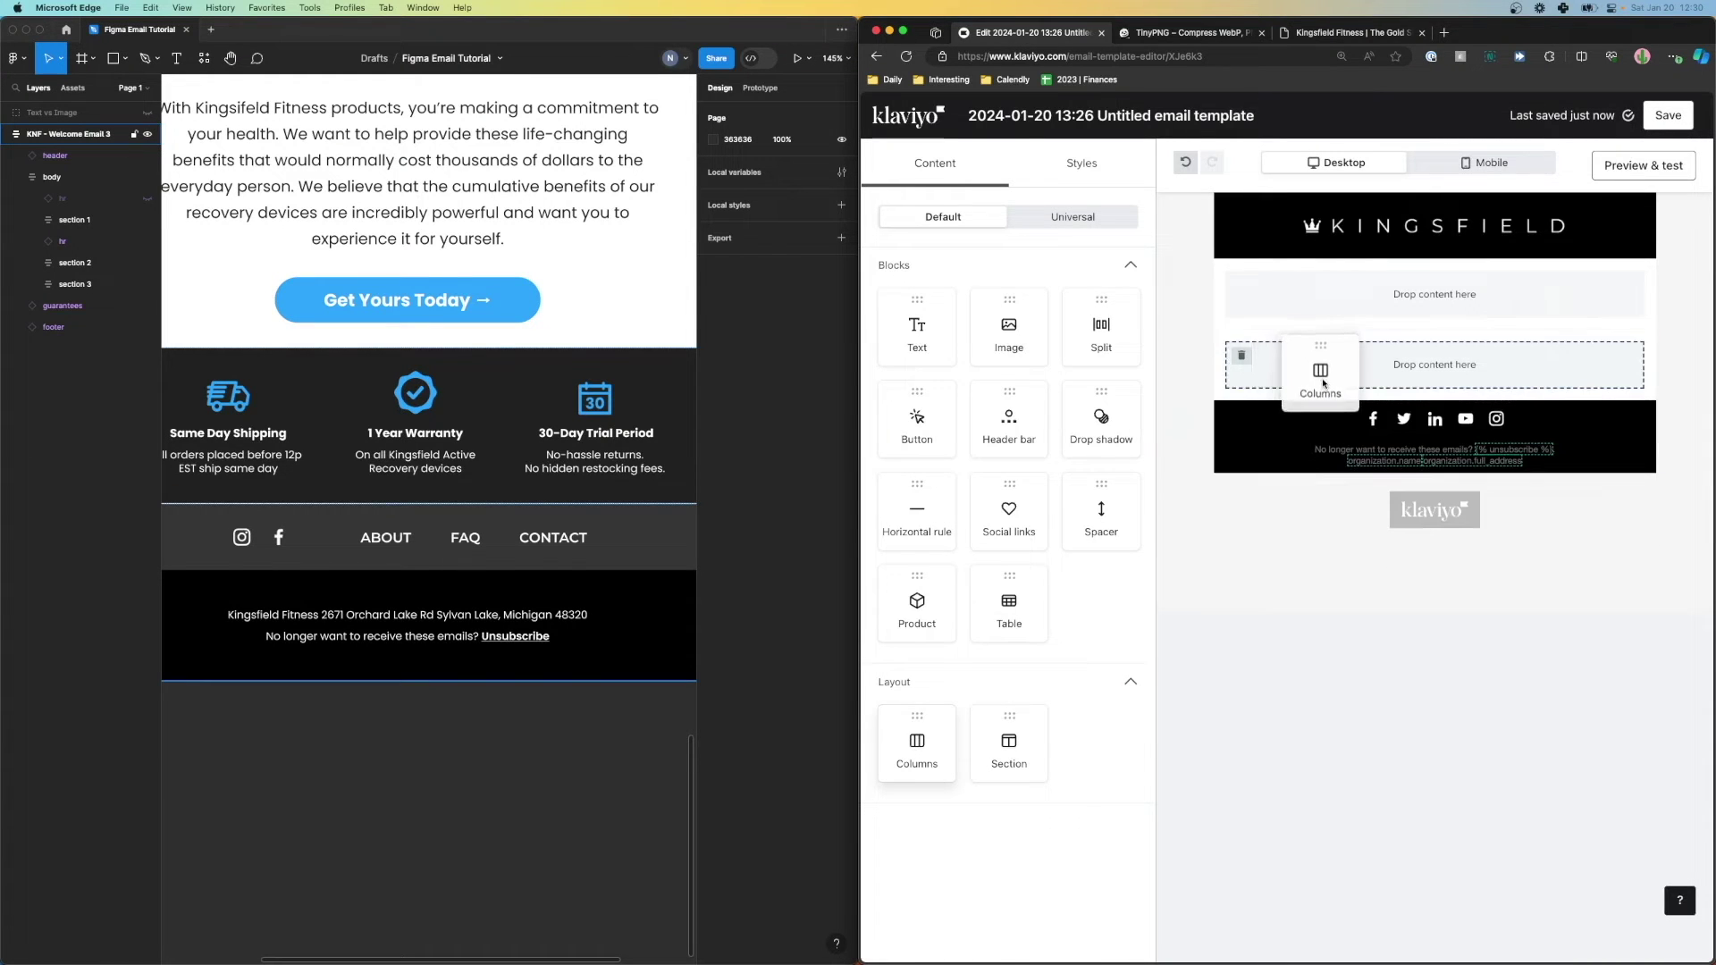
drag(1322, 384, 1323, 384)
click(1232, 306)
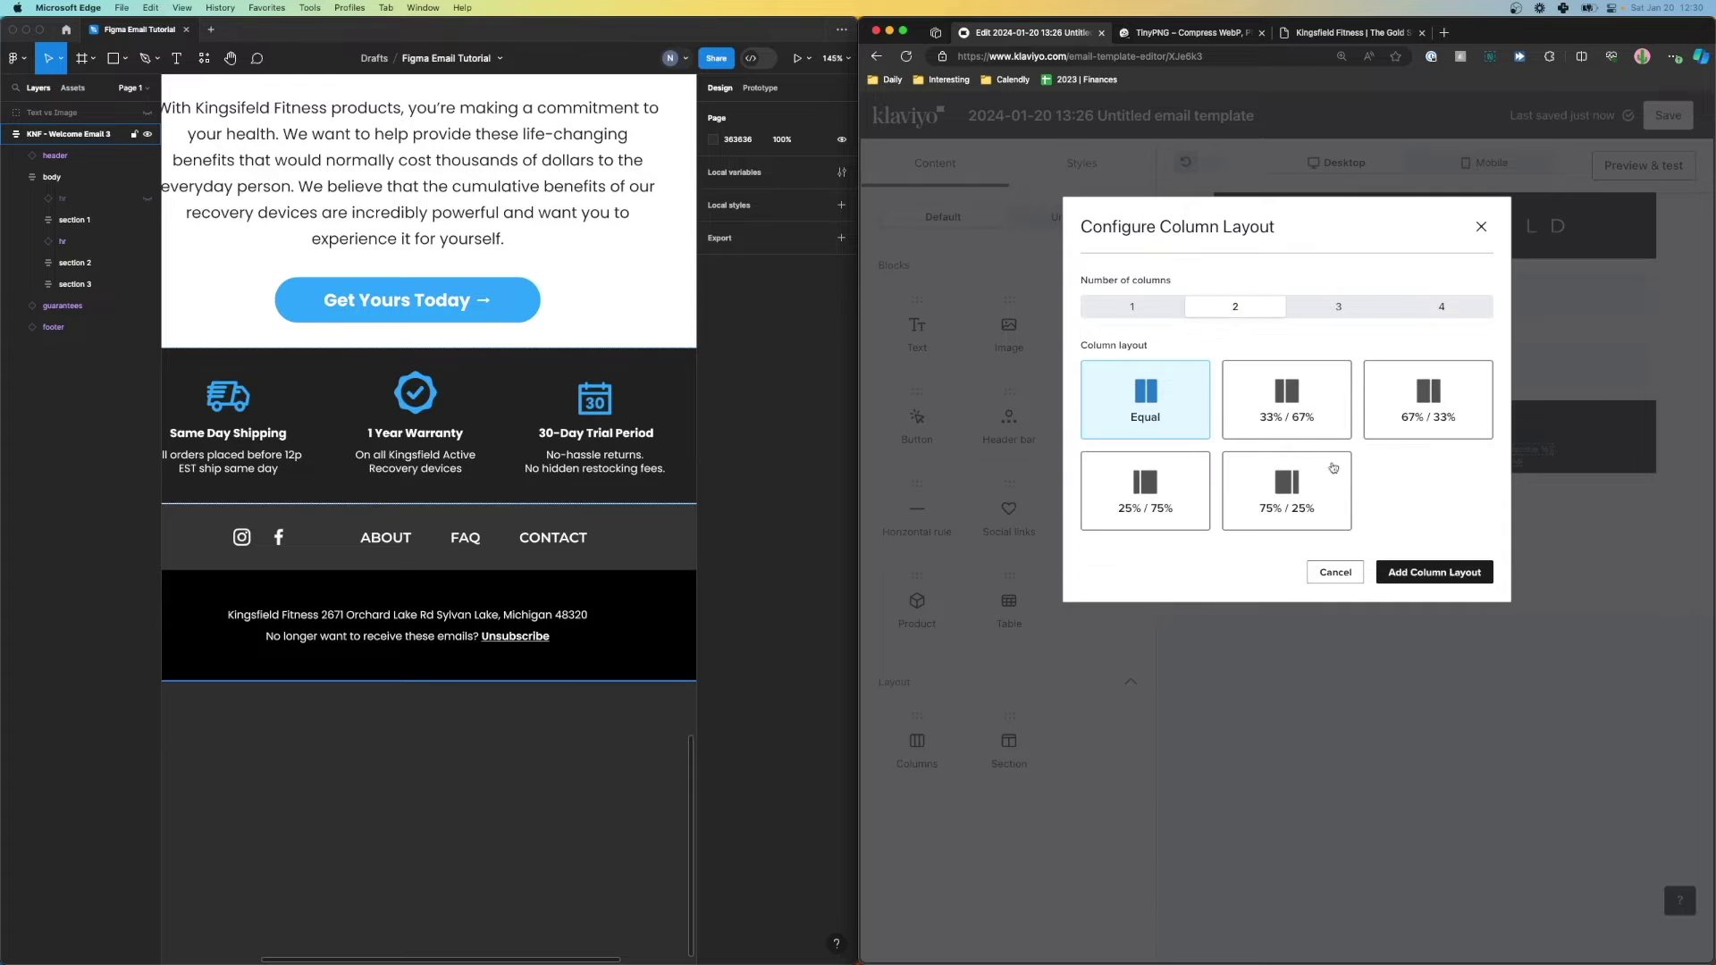
click(1435, 573)
drag(1340, 423, 1285, 371)
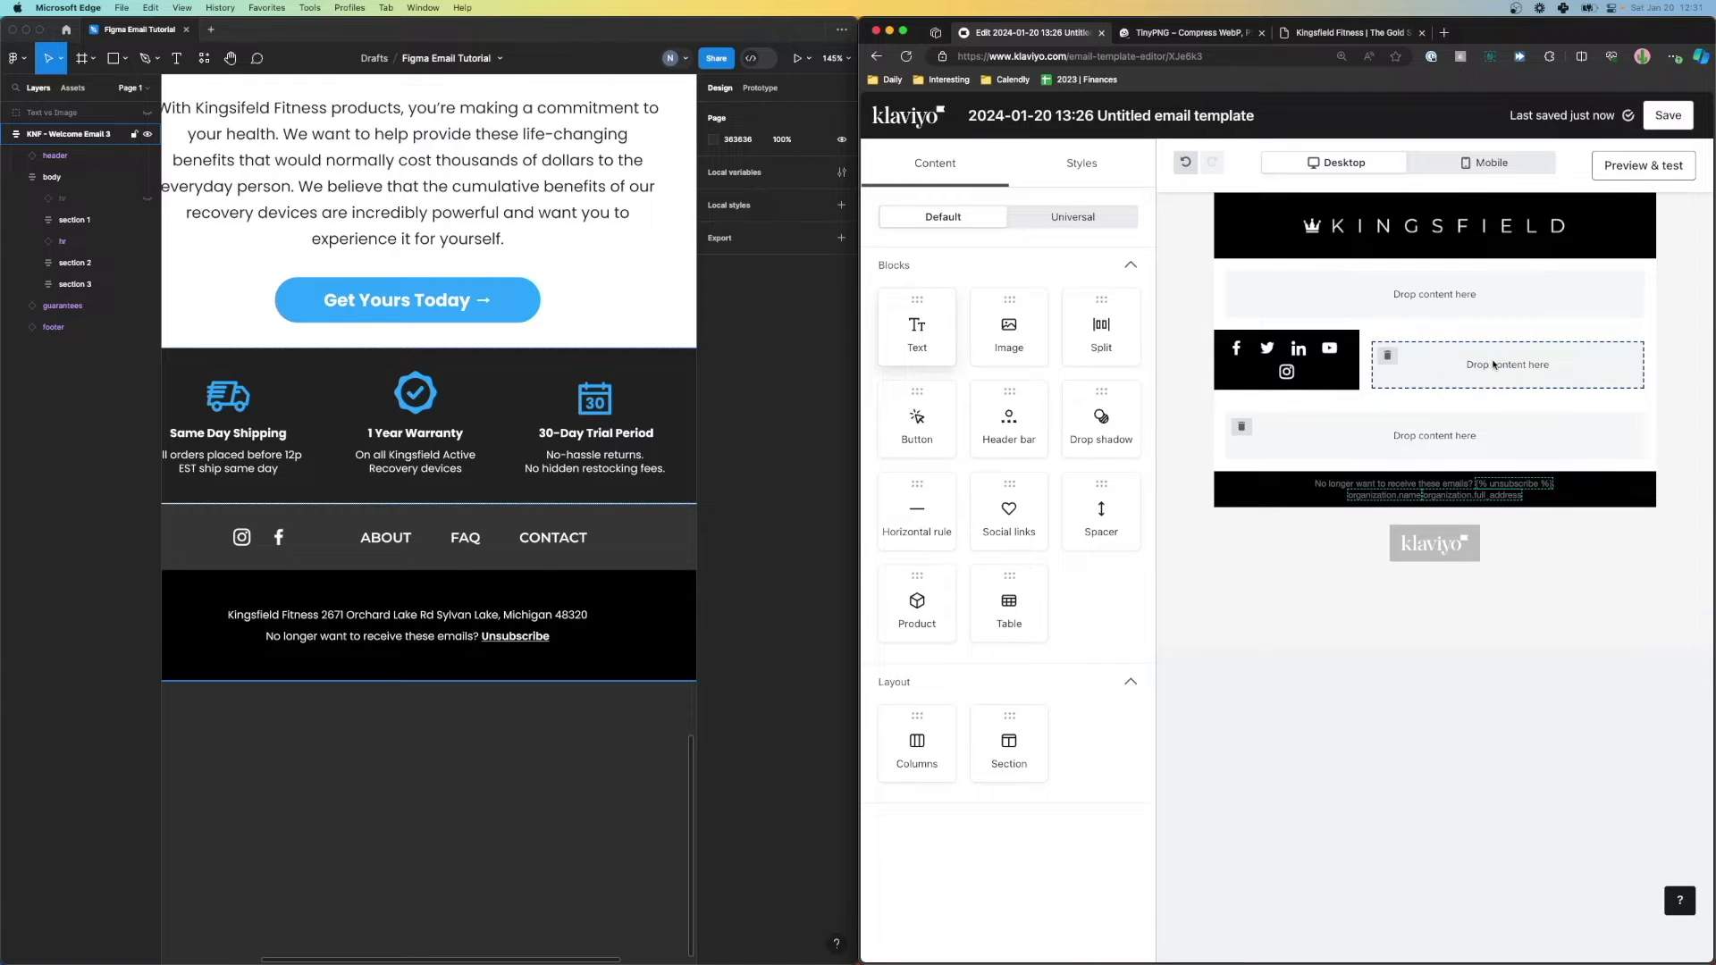
drag(1494, 364, 1494, 364)
click(1438, 375)
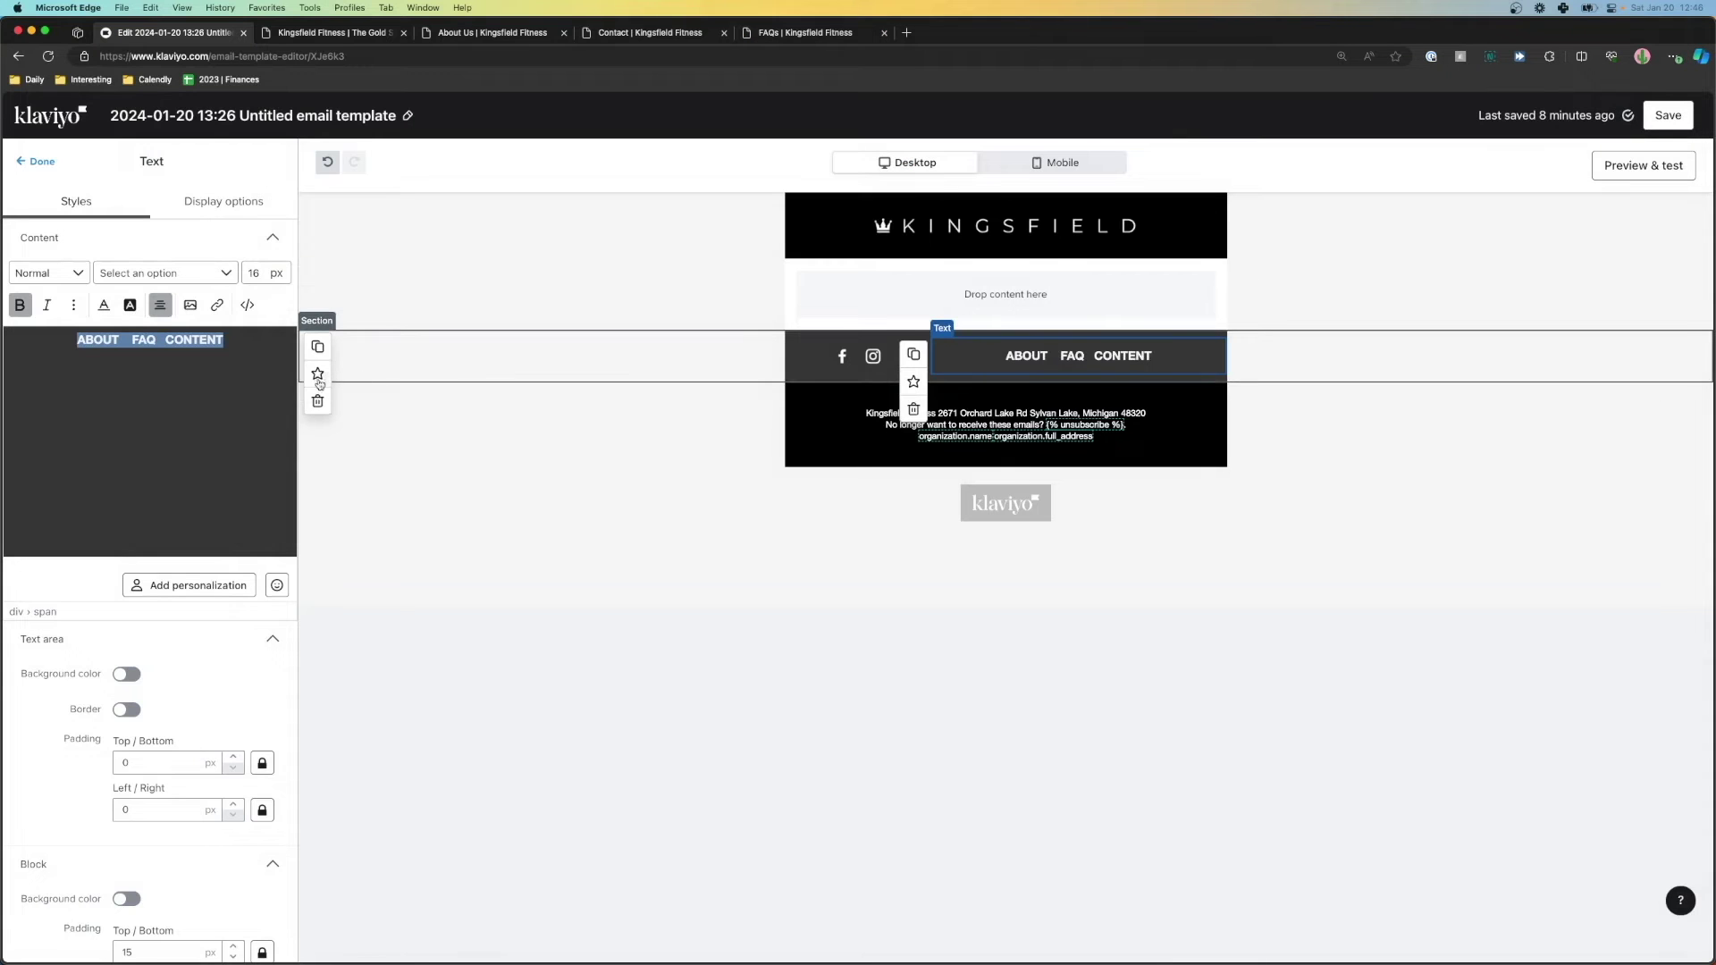
click(662, 587)
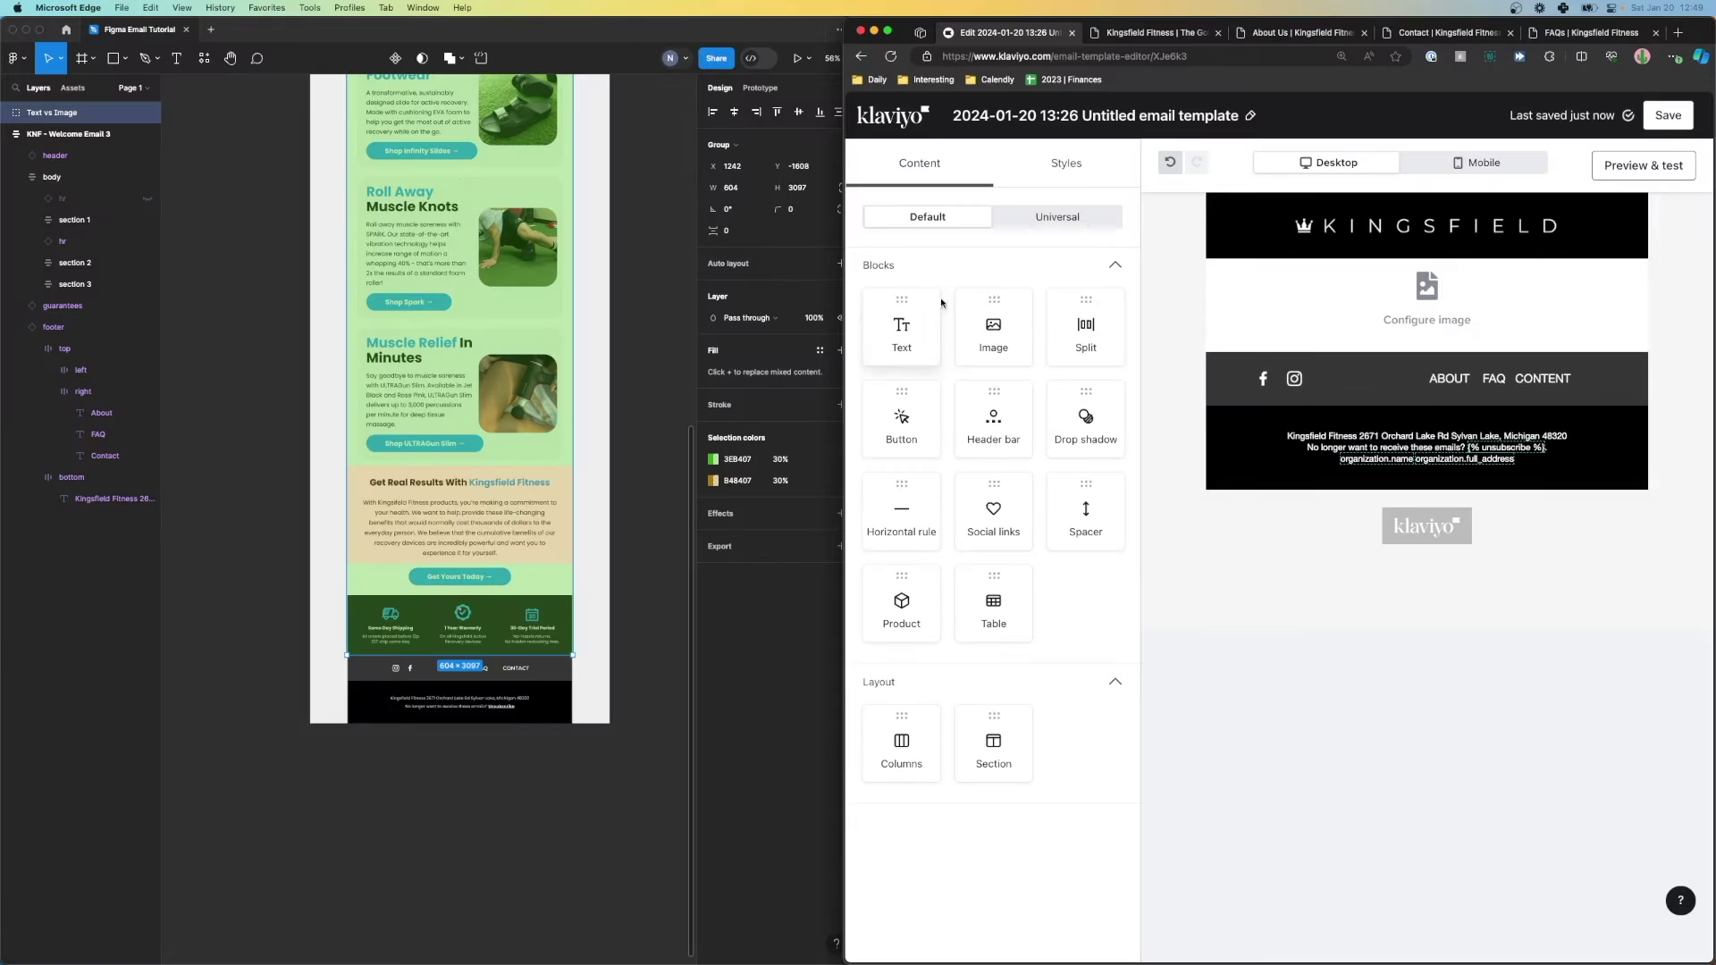
Step: Add Text and Image blocks, then upload and crop subhed.png into the image block
drag(905, 326, 1421, 362)
drag(993, 326, 1407, 519)
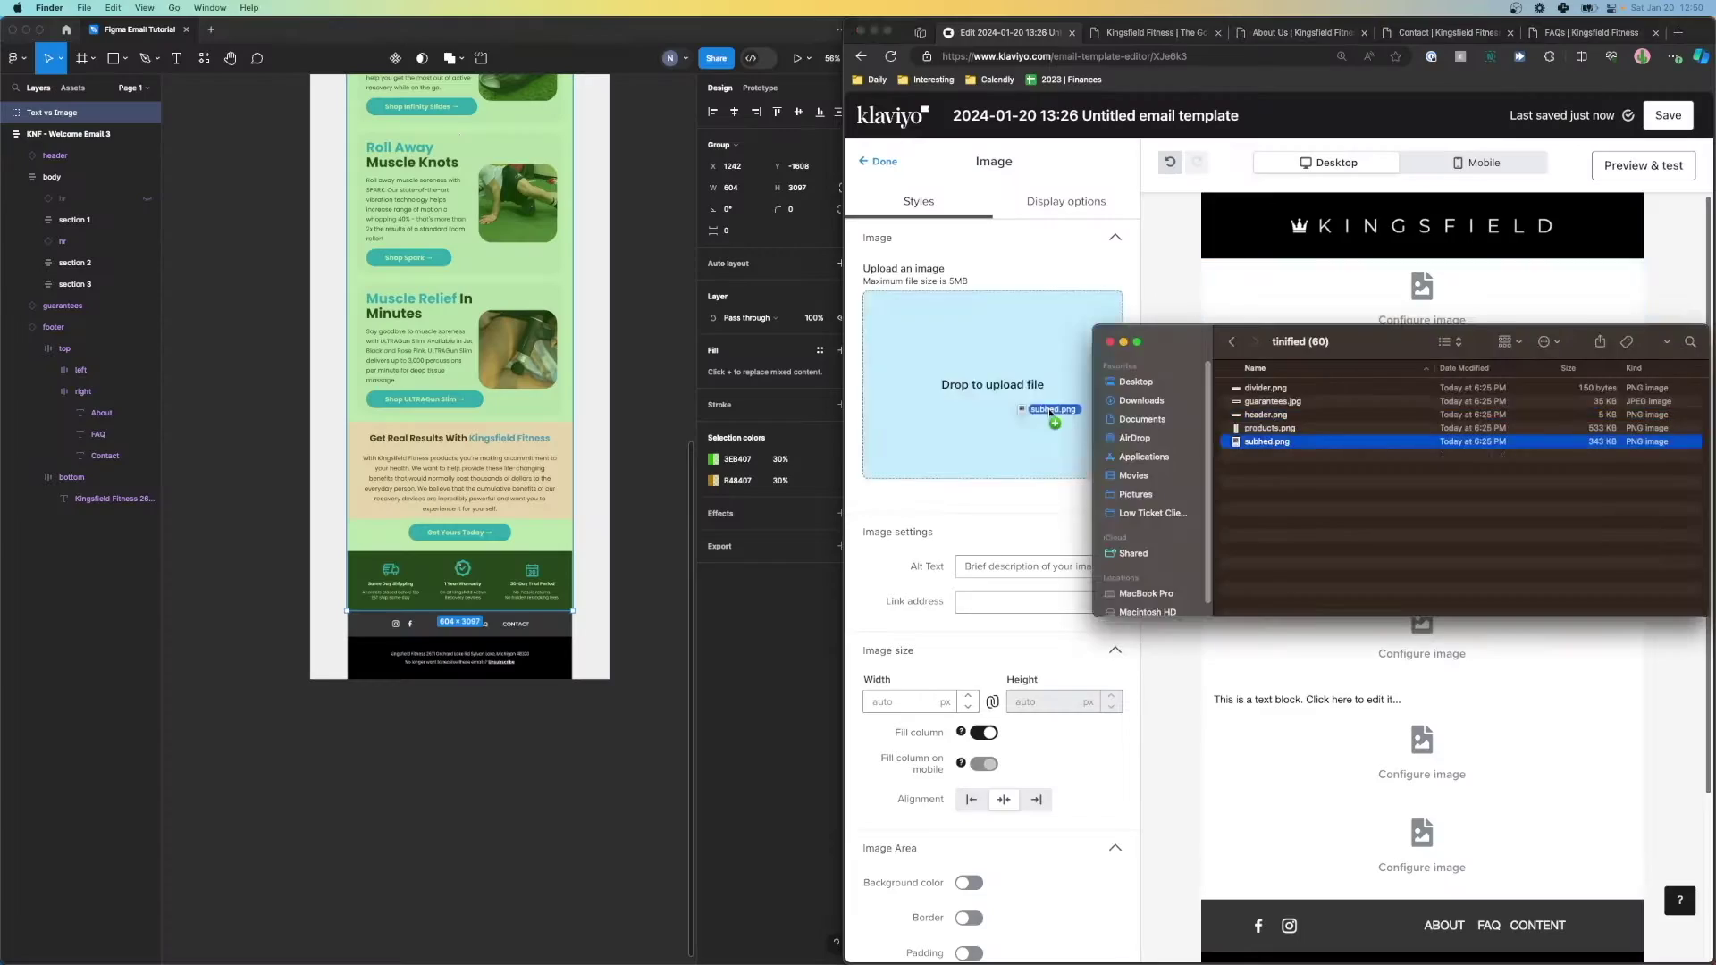
drag(1053, 402, 1054, 402)
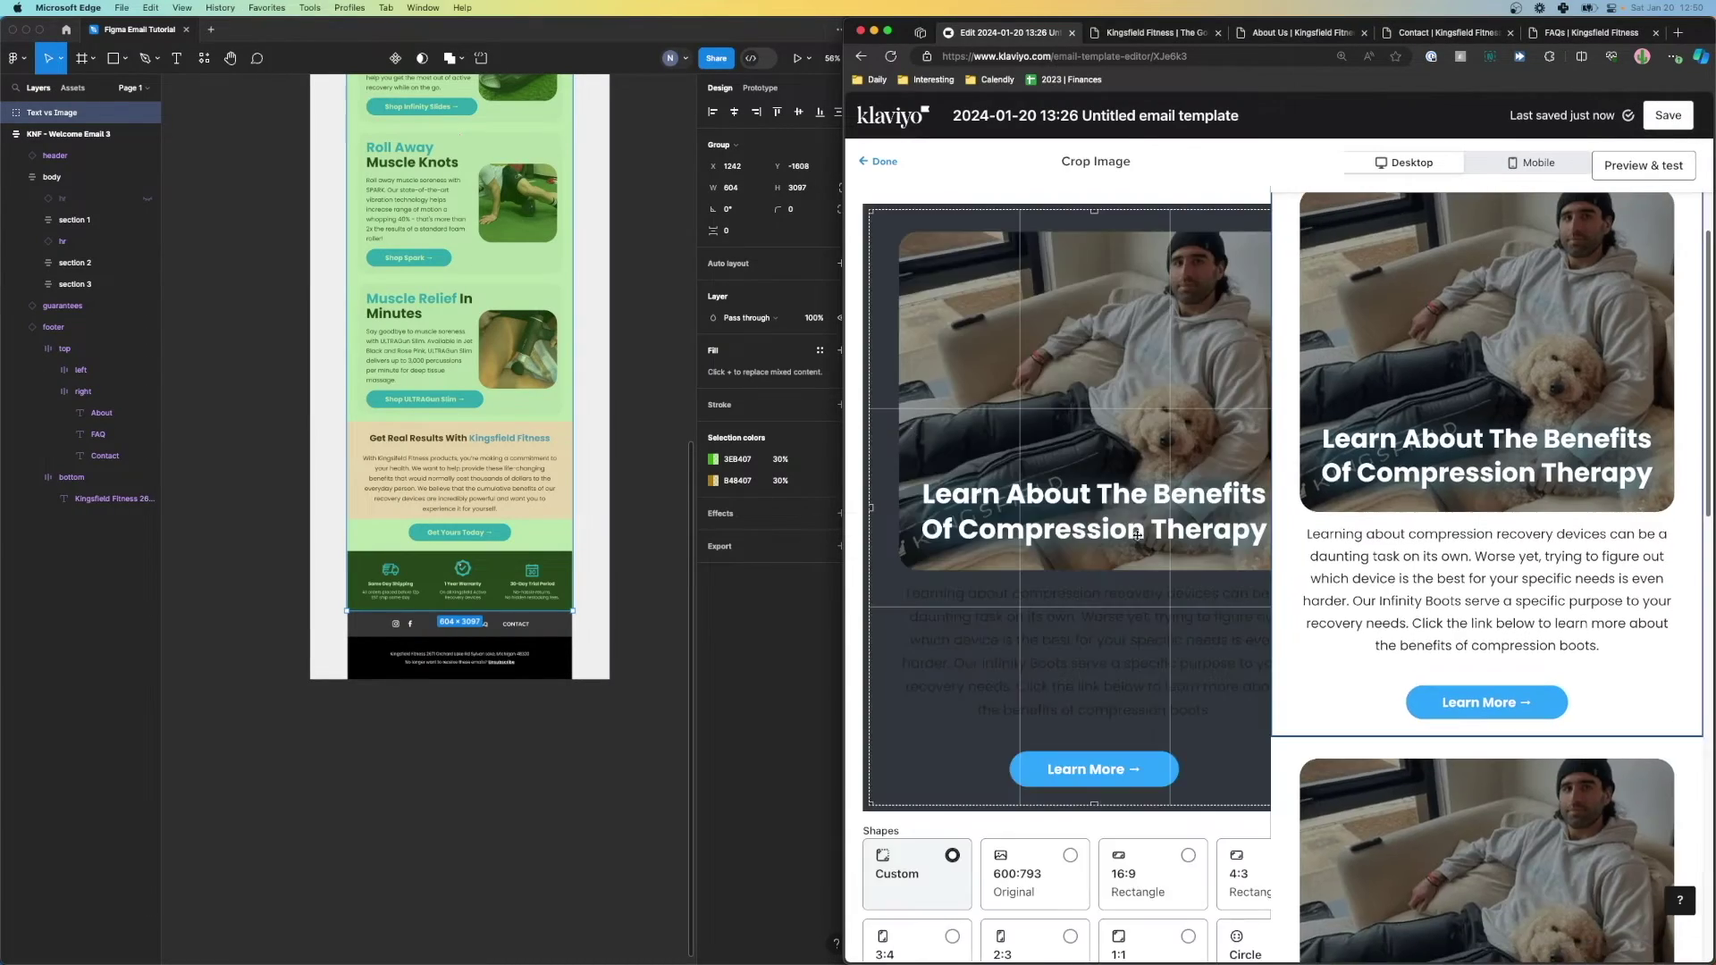
click(878, 161)
scroll(1399, 625, down, 5)
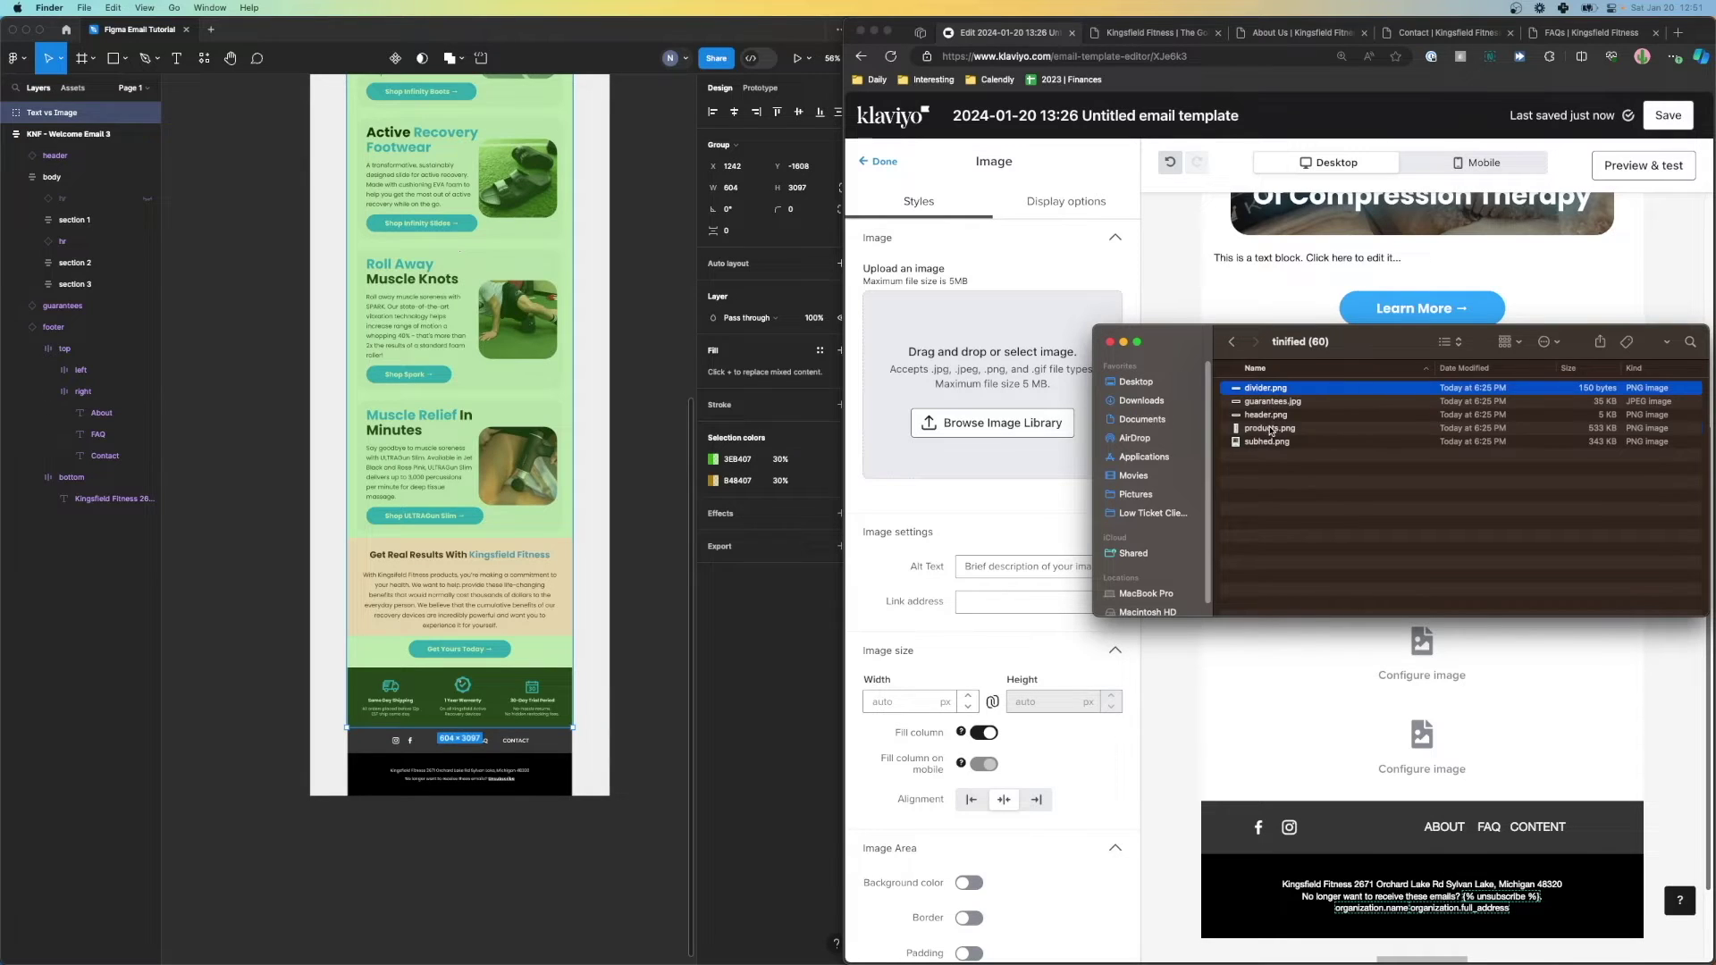
Step: Upload products.png and crop it down to the Flush Your Legs card
drag(971, 407, 976, 404)
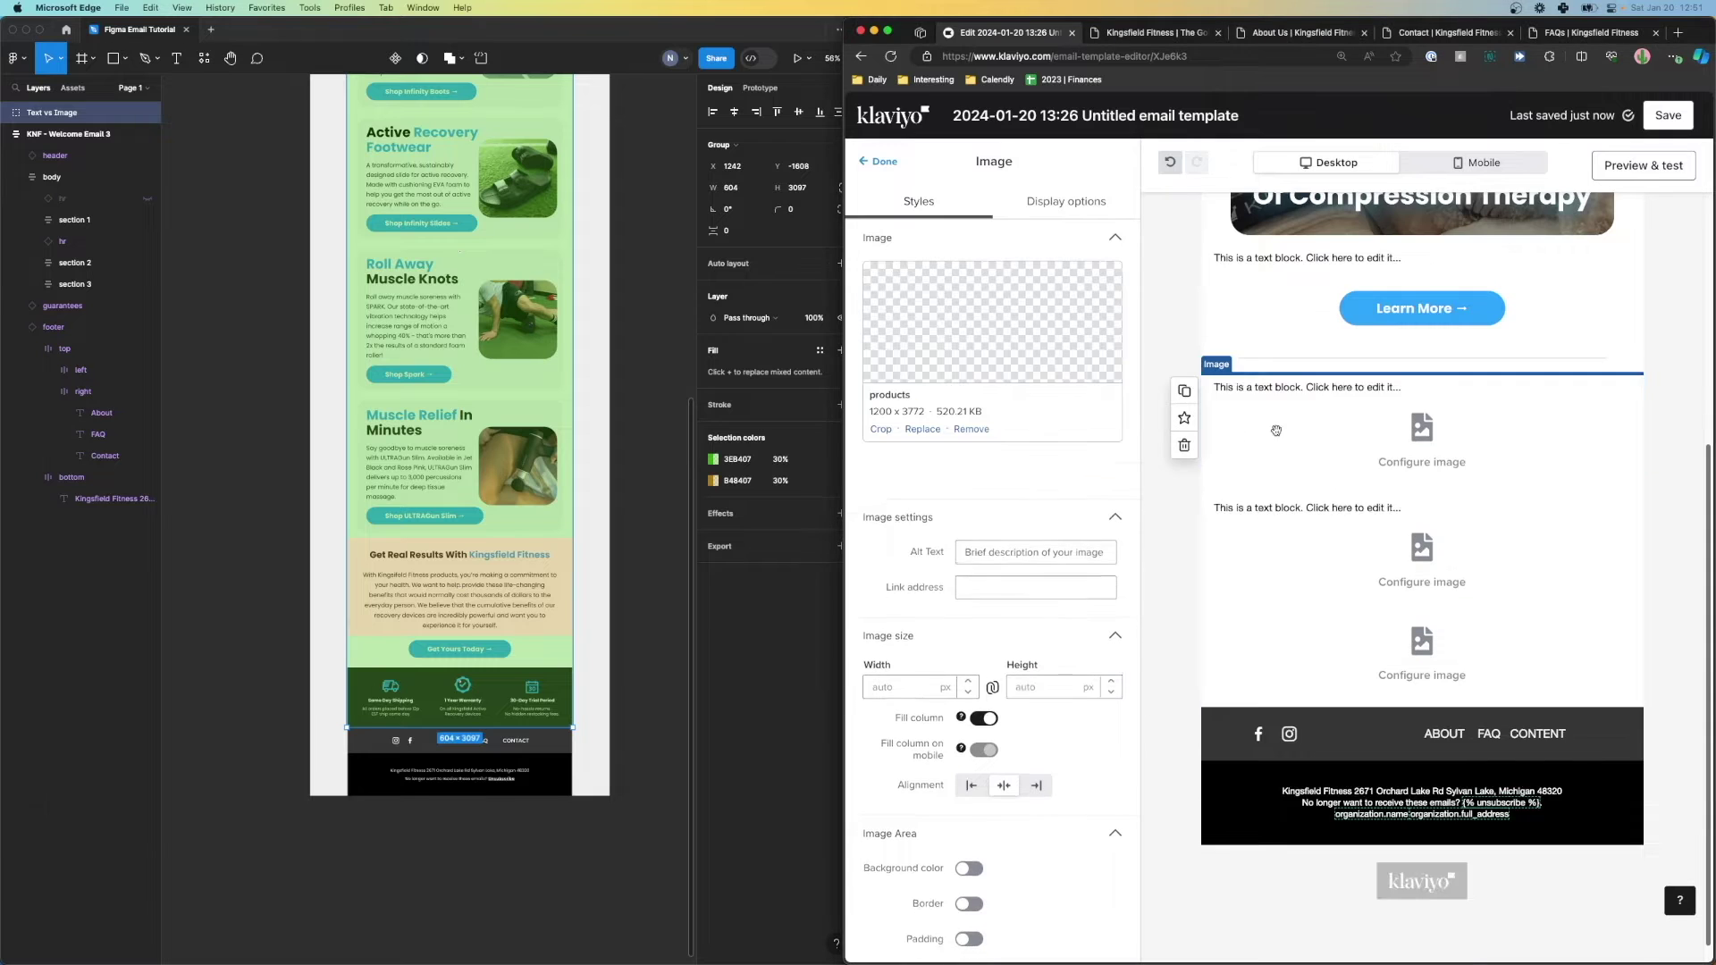
click(880, 428)
scroll(1028, 536, down, 5)
key(ctrl+alt+Return)
drag(265, 837, 254, 424)
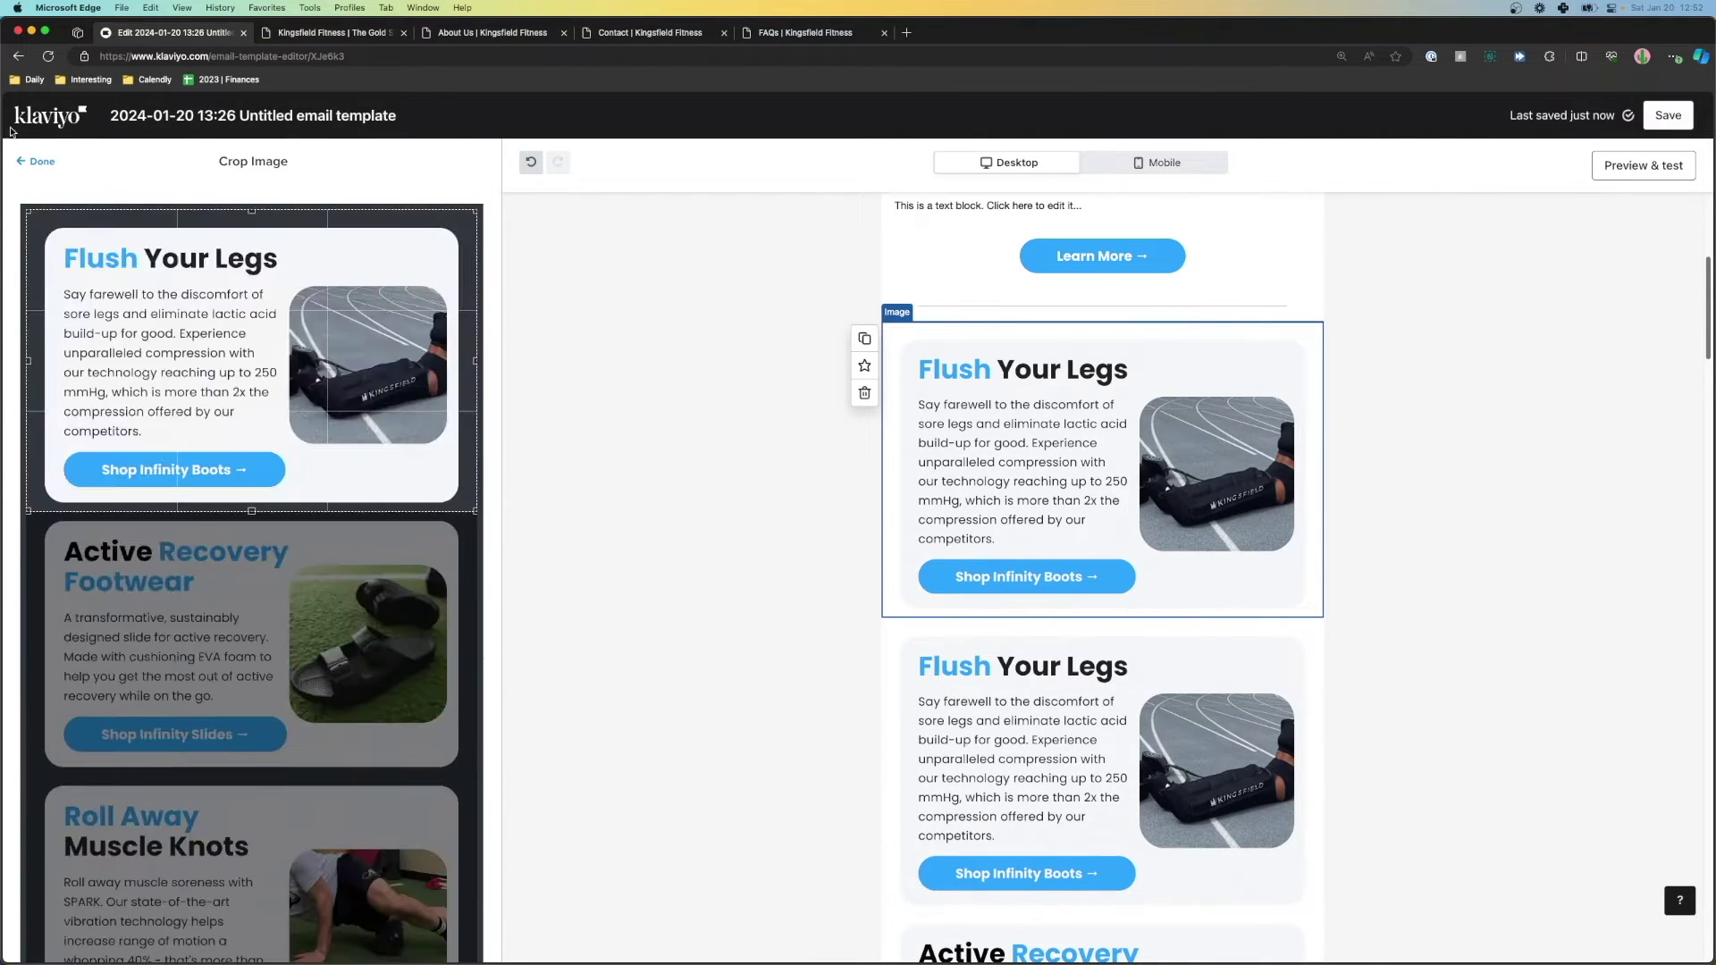
Step: Apply the Flush Your Legs crop, then crop the next copy to the Active Recovery Footwear card
click(36, 160)
click(1100, 760)
click(42, 425)
scroll(295, 511, down, 10)
drag(252, 686, 339, 174)
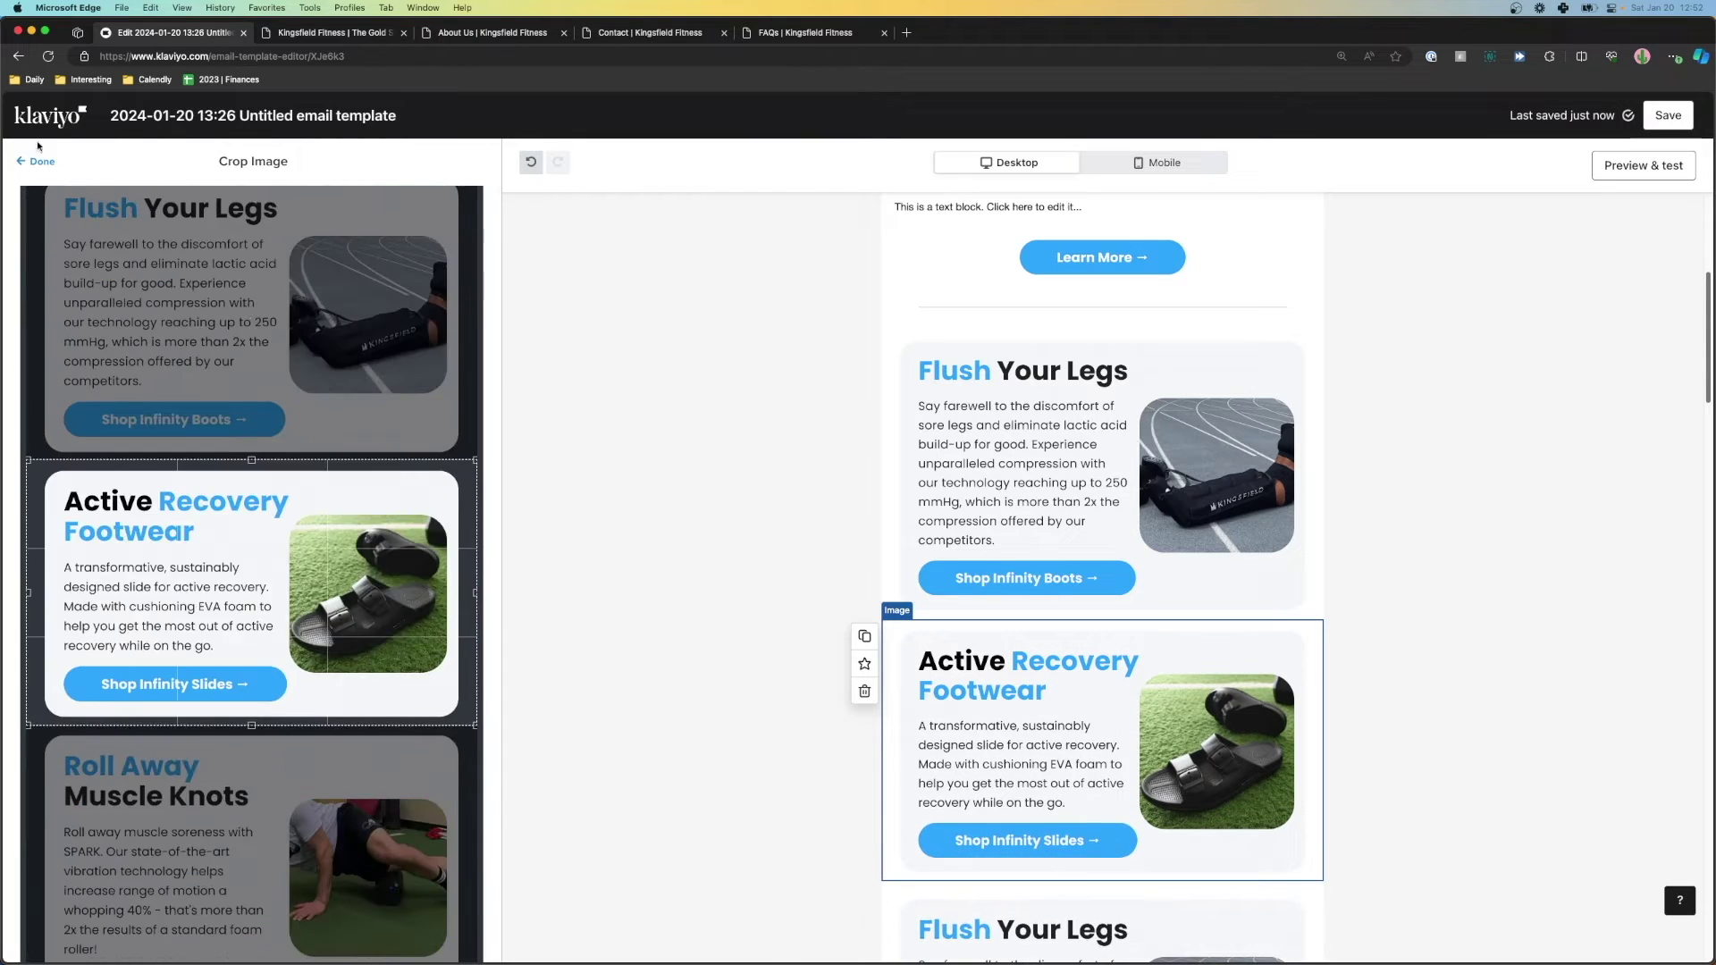
click(35, 161)
Step: Crop the next two image copies to the Roll Away and Muscle Relief cards
click(42, 429)
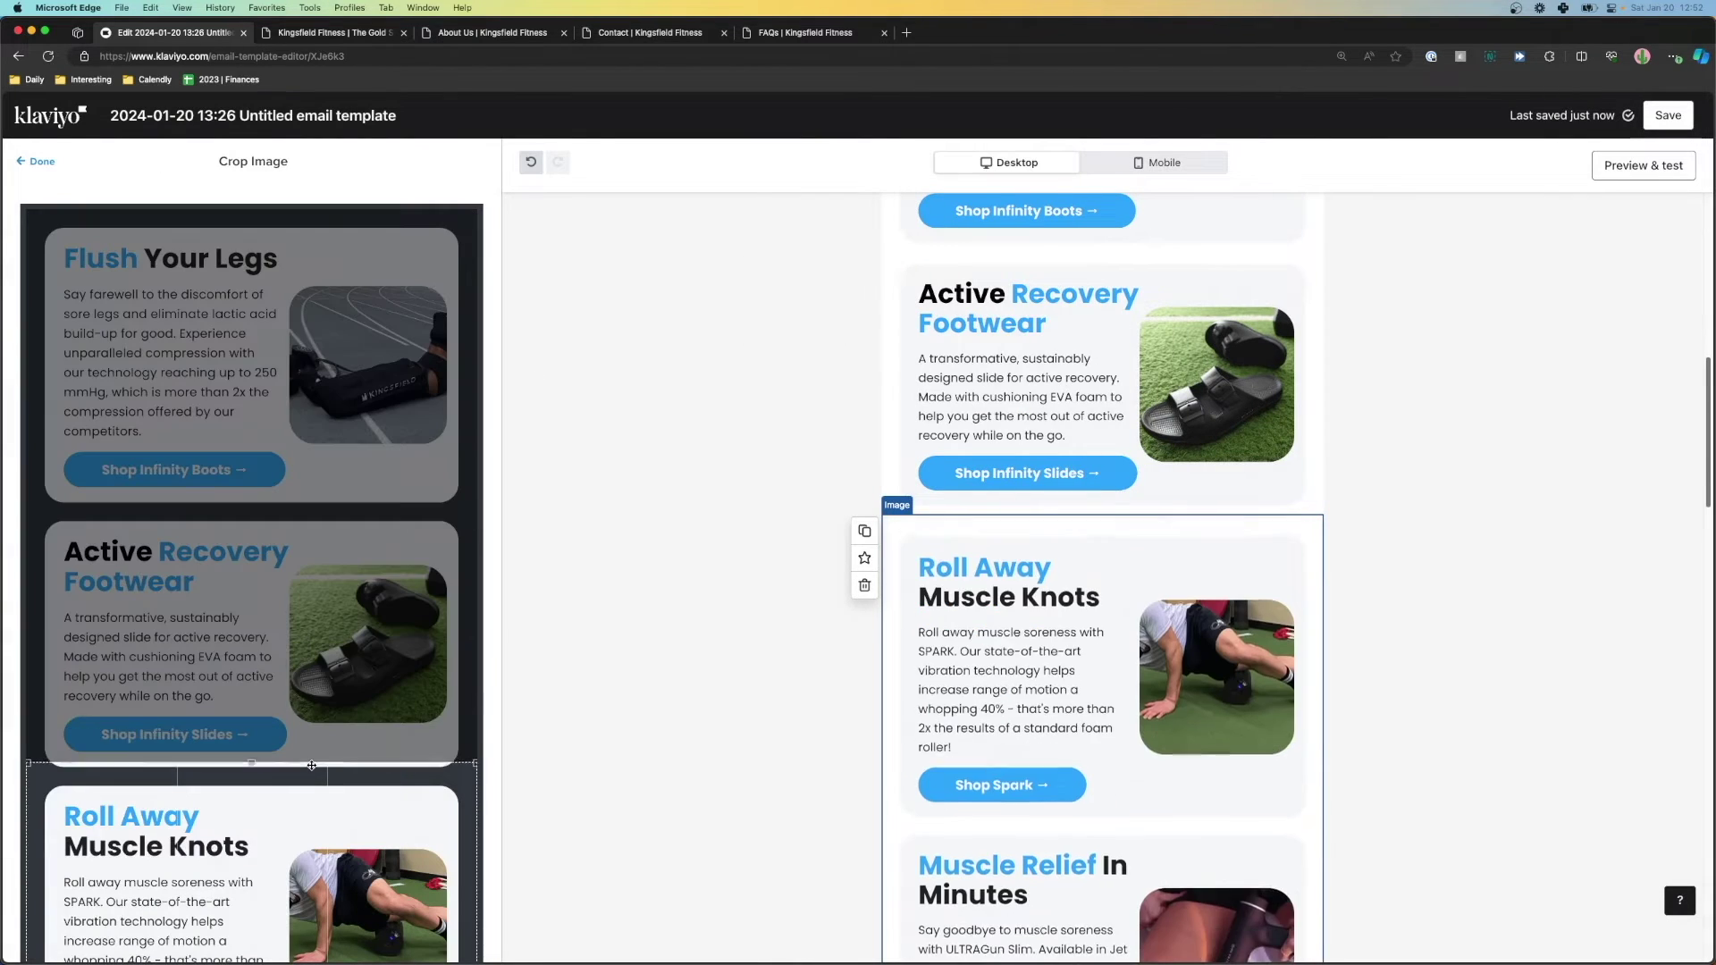
scroll(249, 627, down, 10)
click(35, 161)
click(38, 430)
scroll(255, 528, down, 6)
click(36, 161)
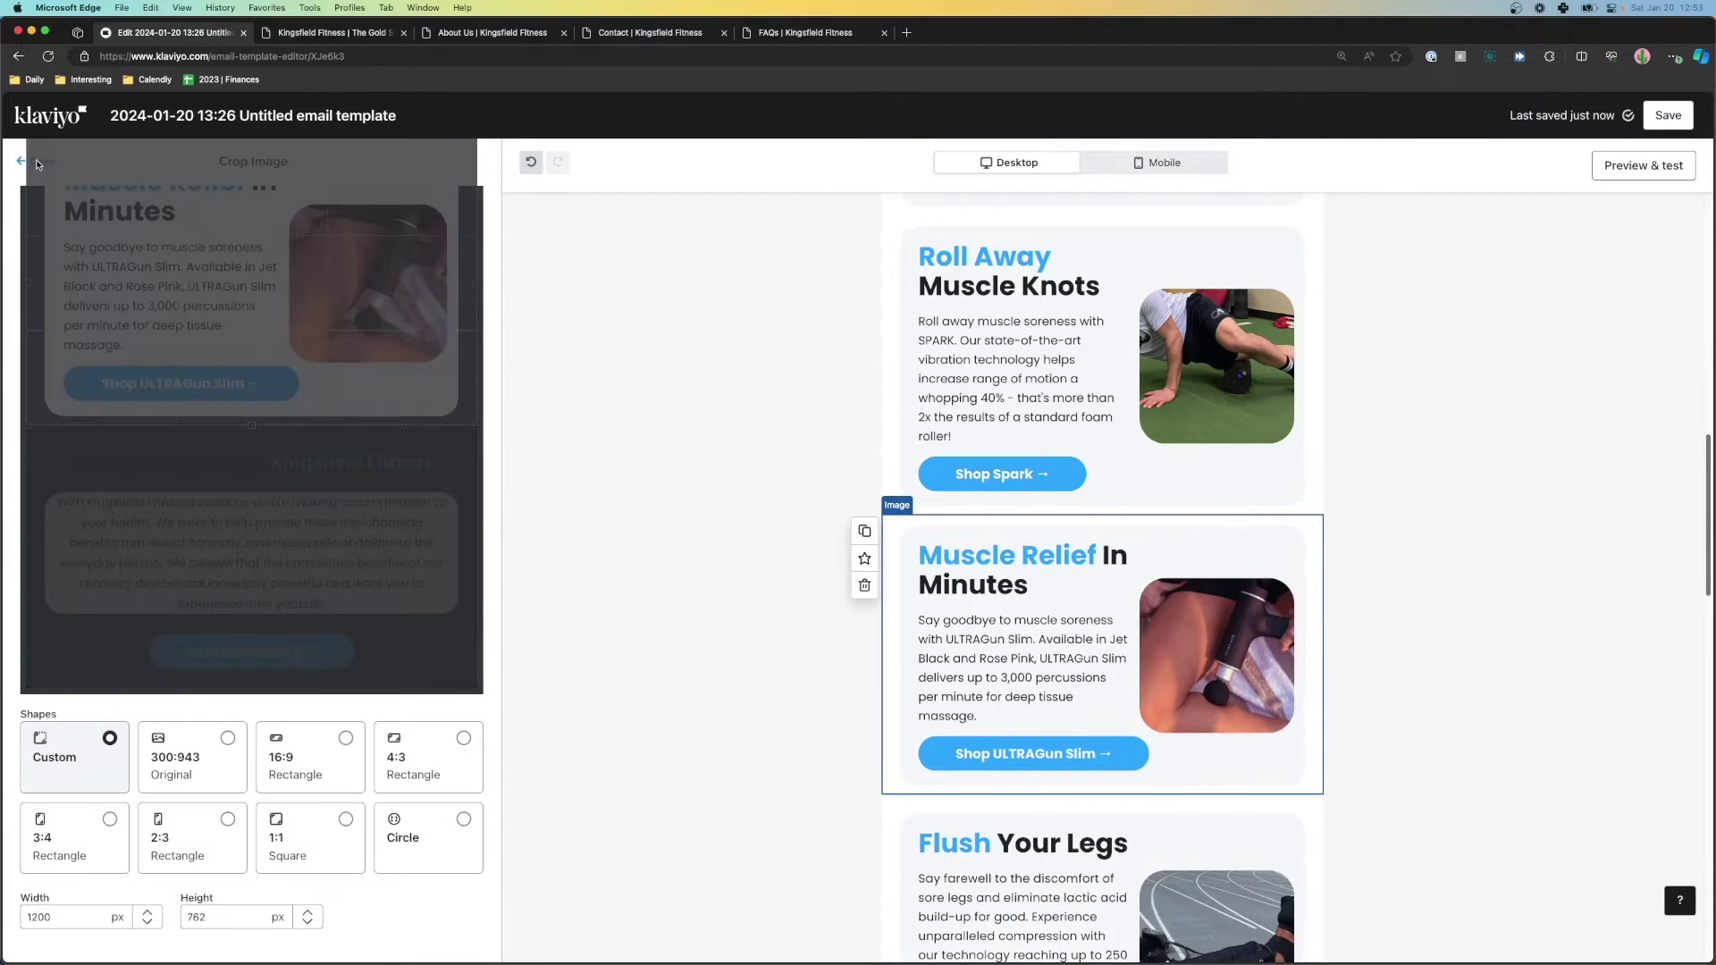
Step: Crop the last image copy down to just the Get Yours Today button
click(39, 430)
scroll(303, 545, down, 5)
drag(303, 544, 289, 774)
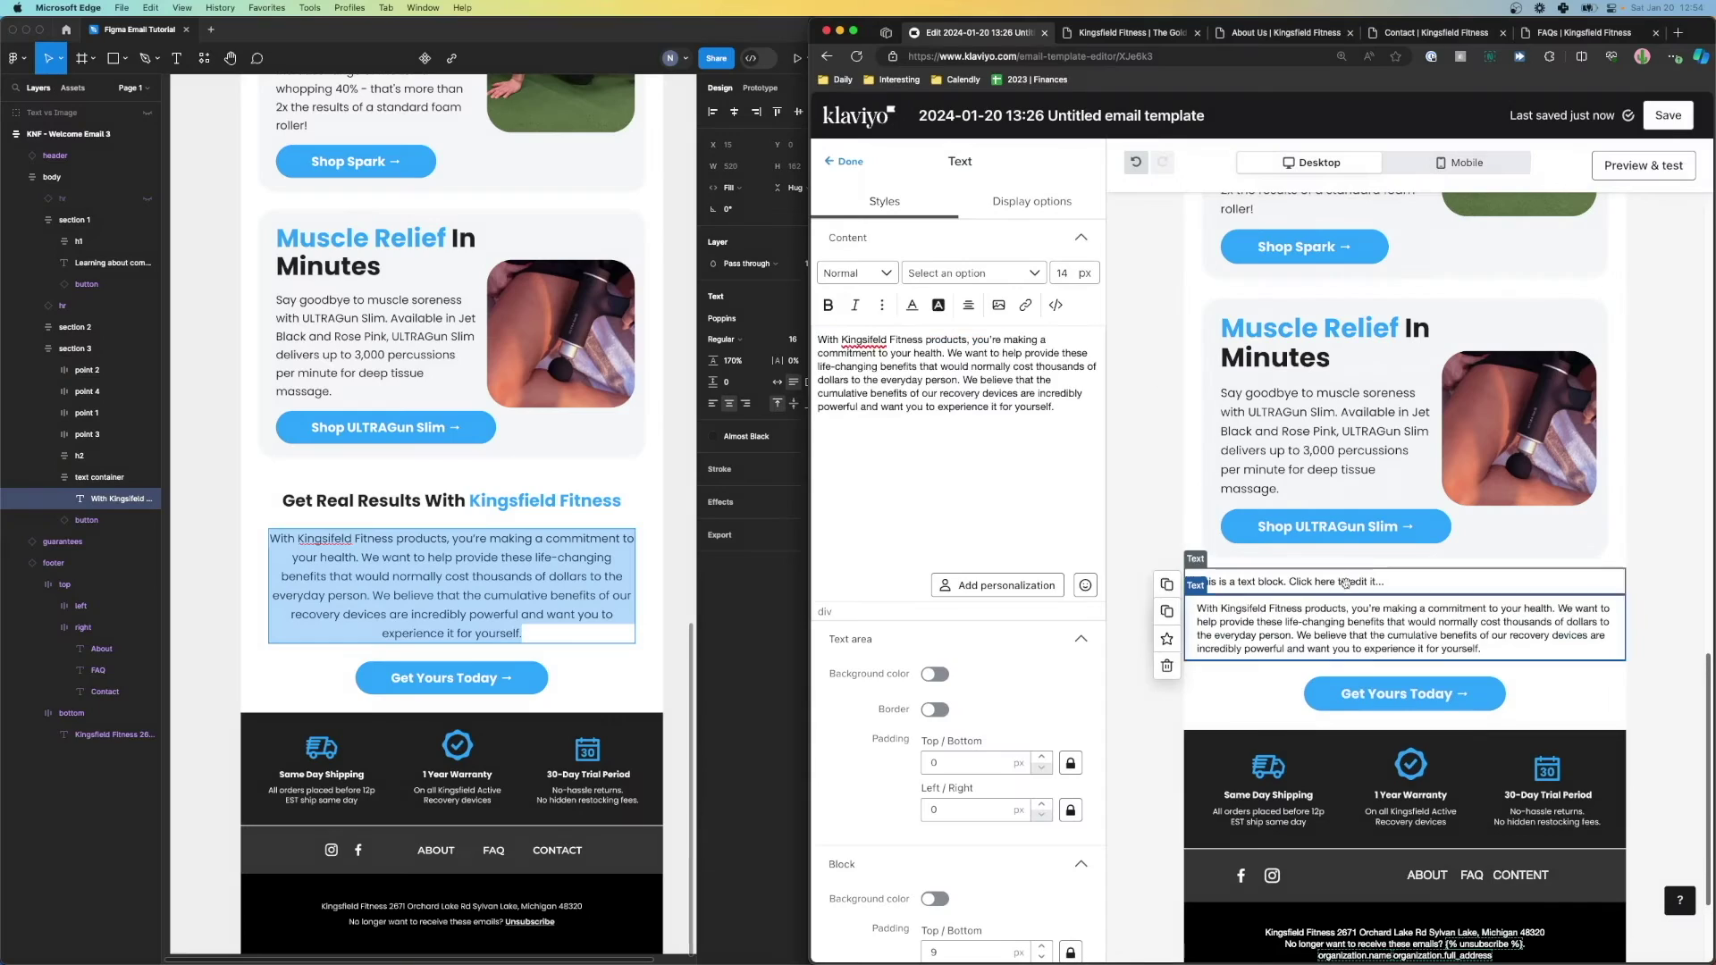
Step: Colour Kingsfield Fitness in the Get Real Results heading blue, hex 33AEFD, matching the design
double_click(487, 500)
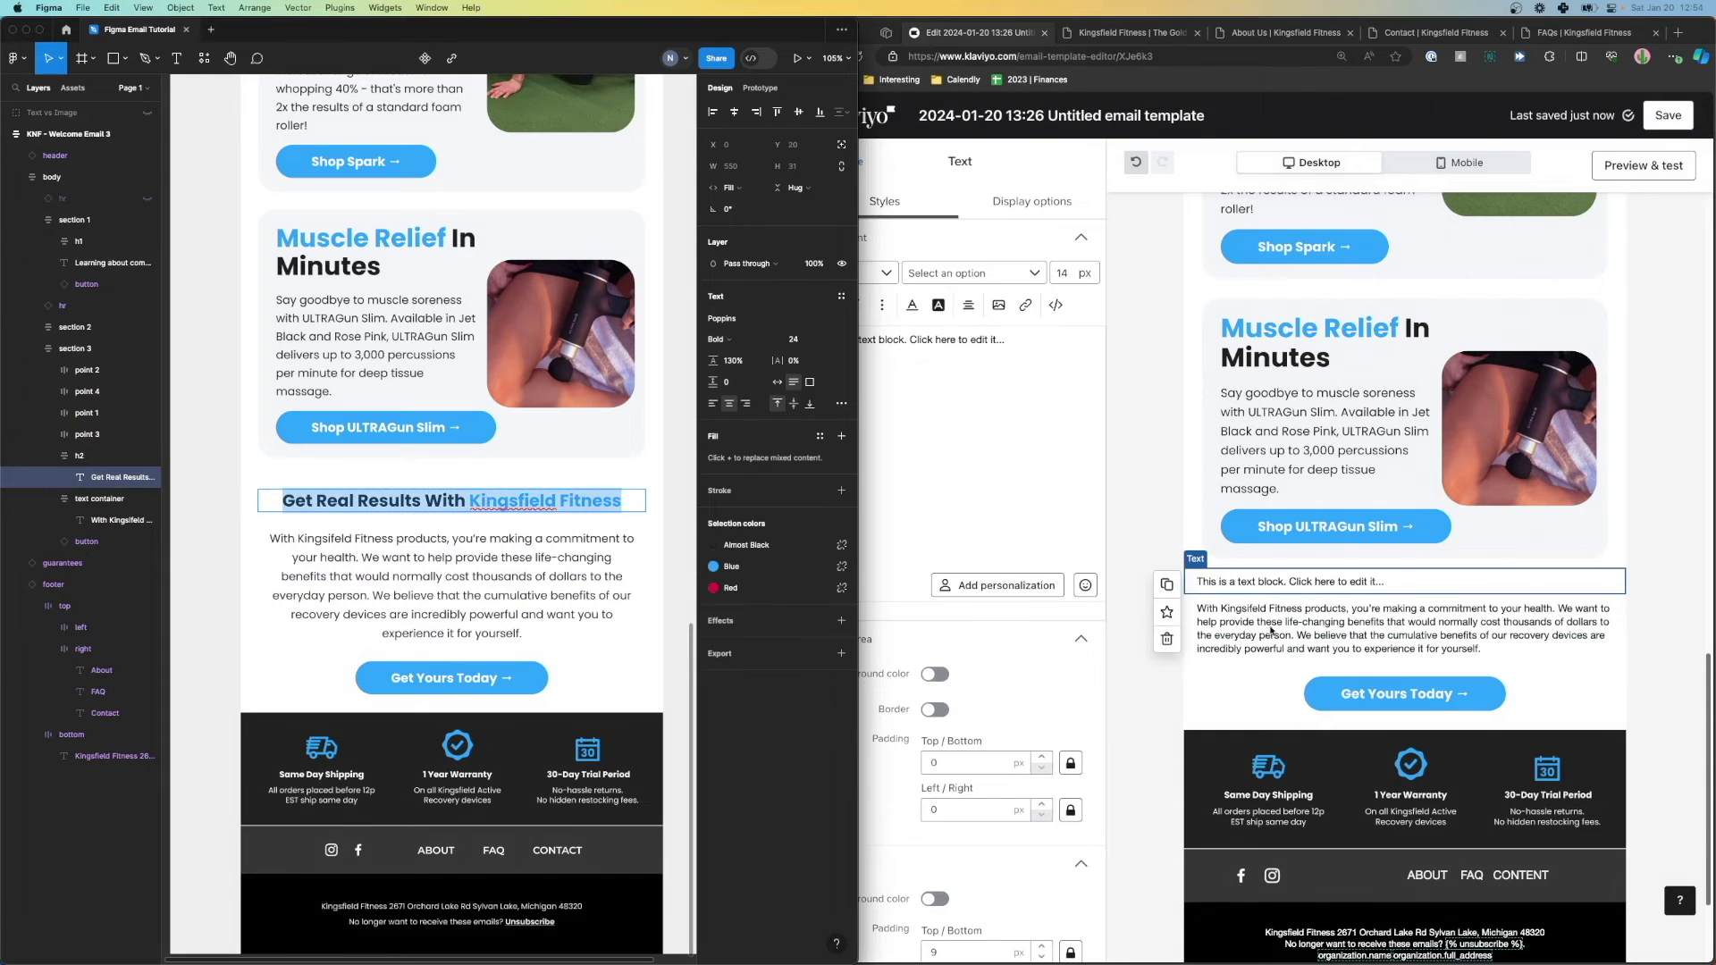
click(1307, 582)
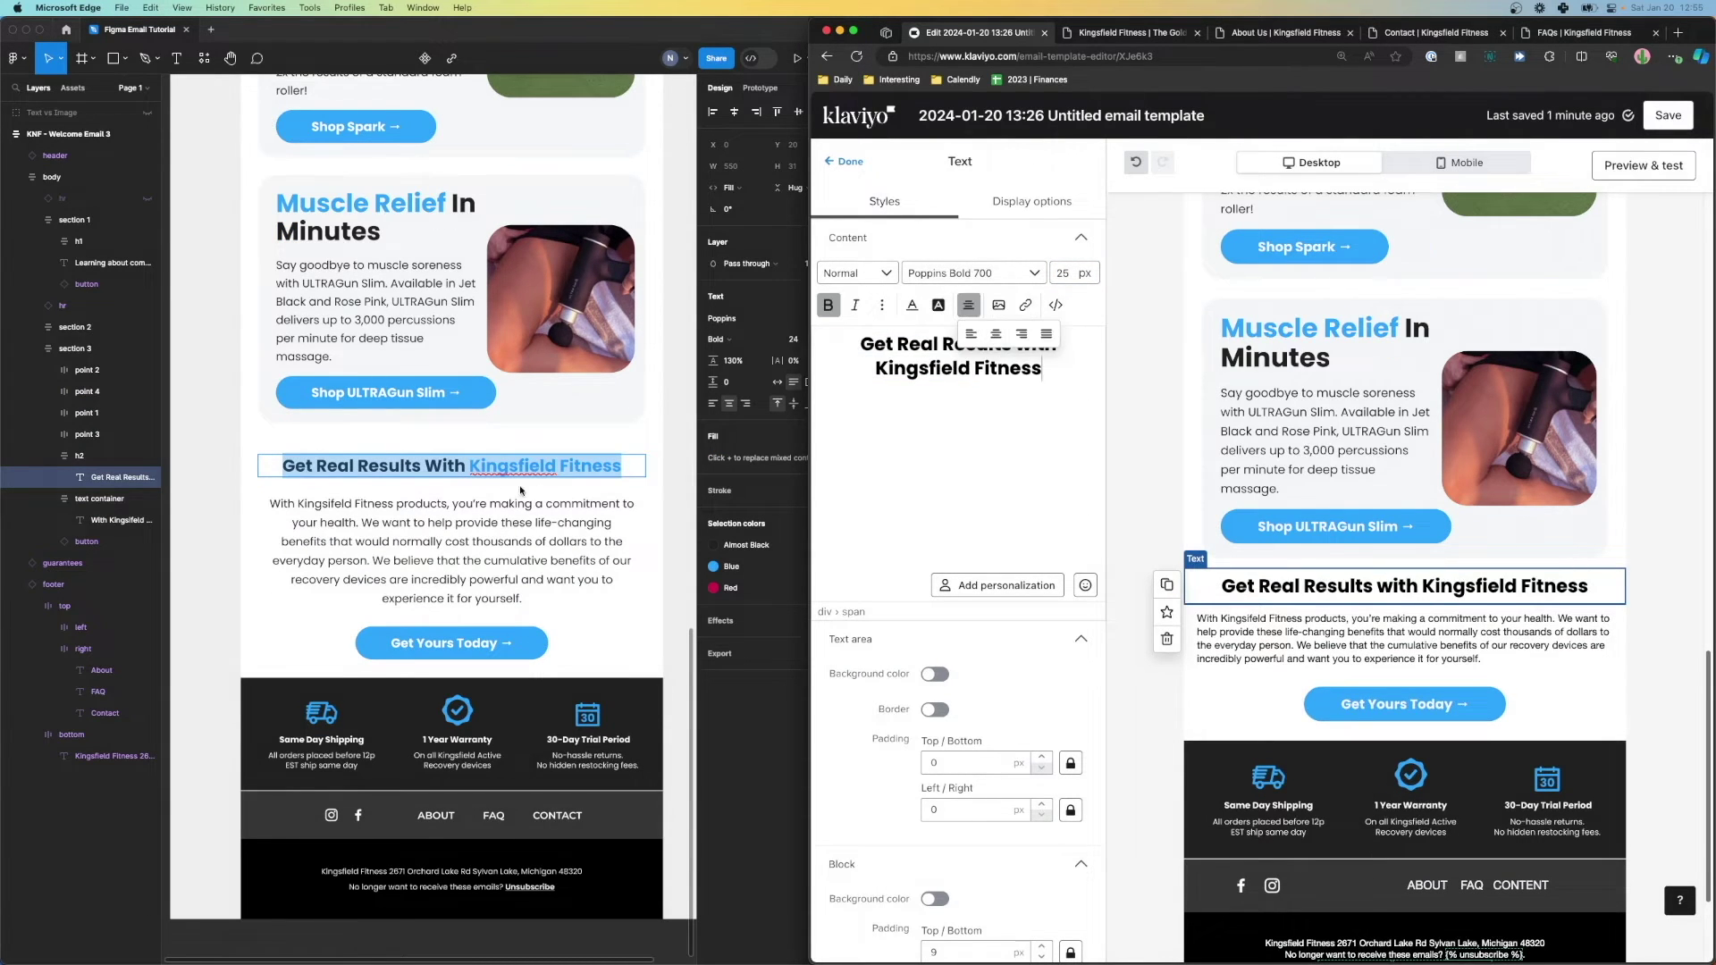
double_click(496, 468)
click(747, 463)
click(921, 394)
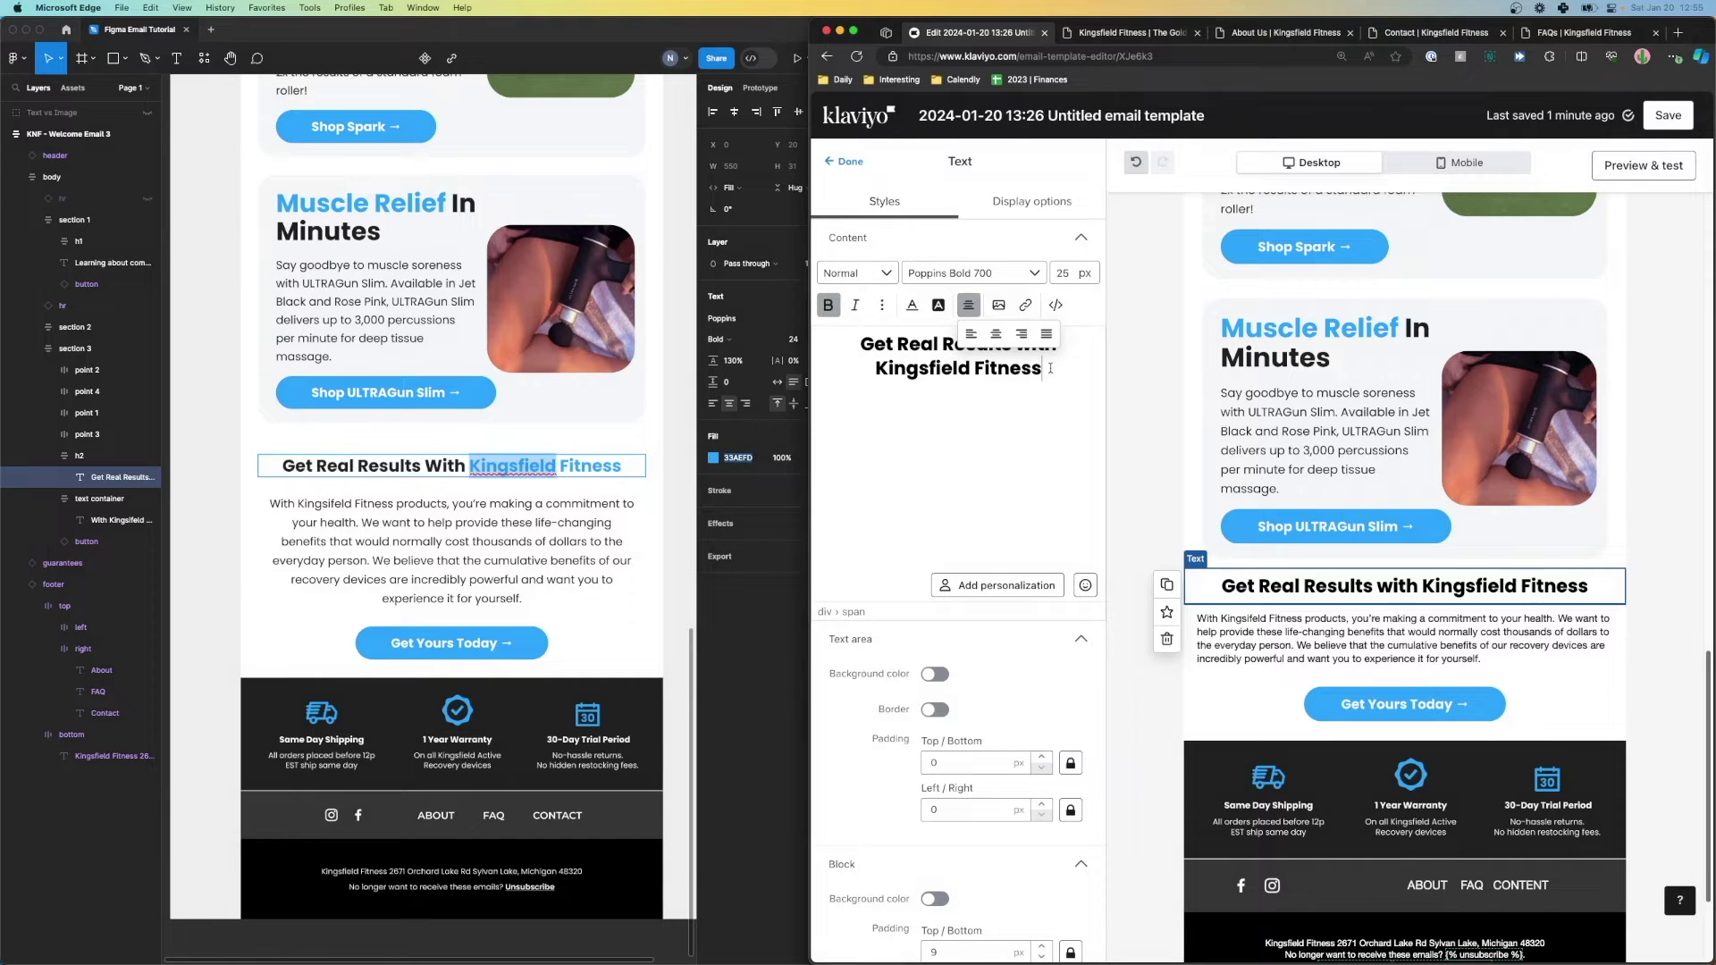
click(911, 304)
click(882, 462)
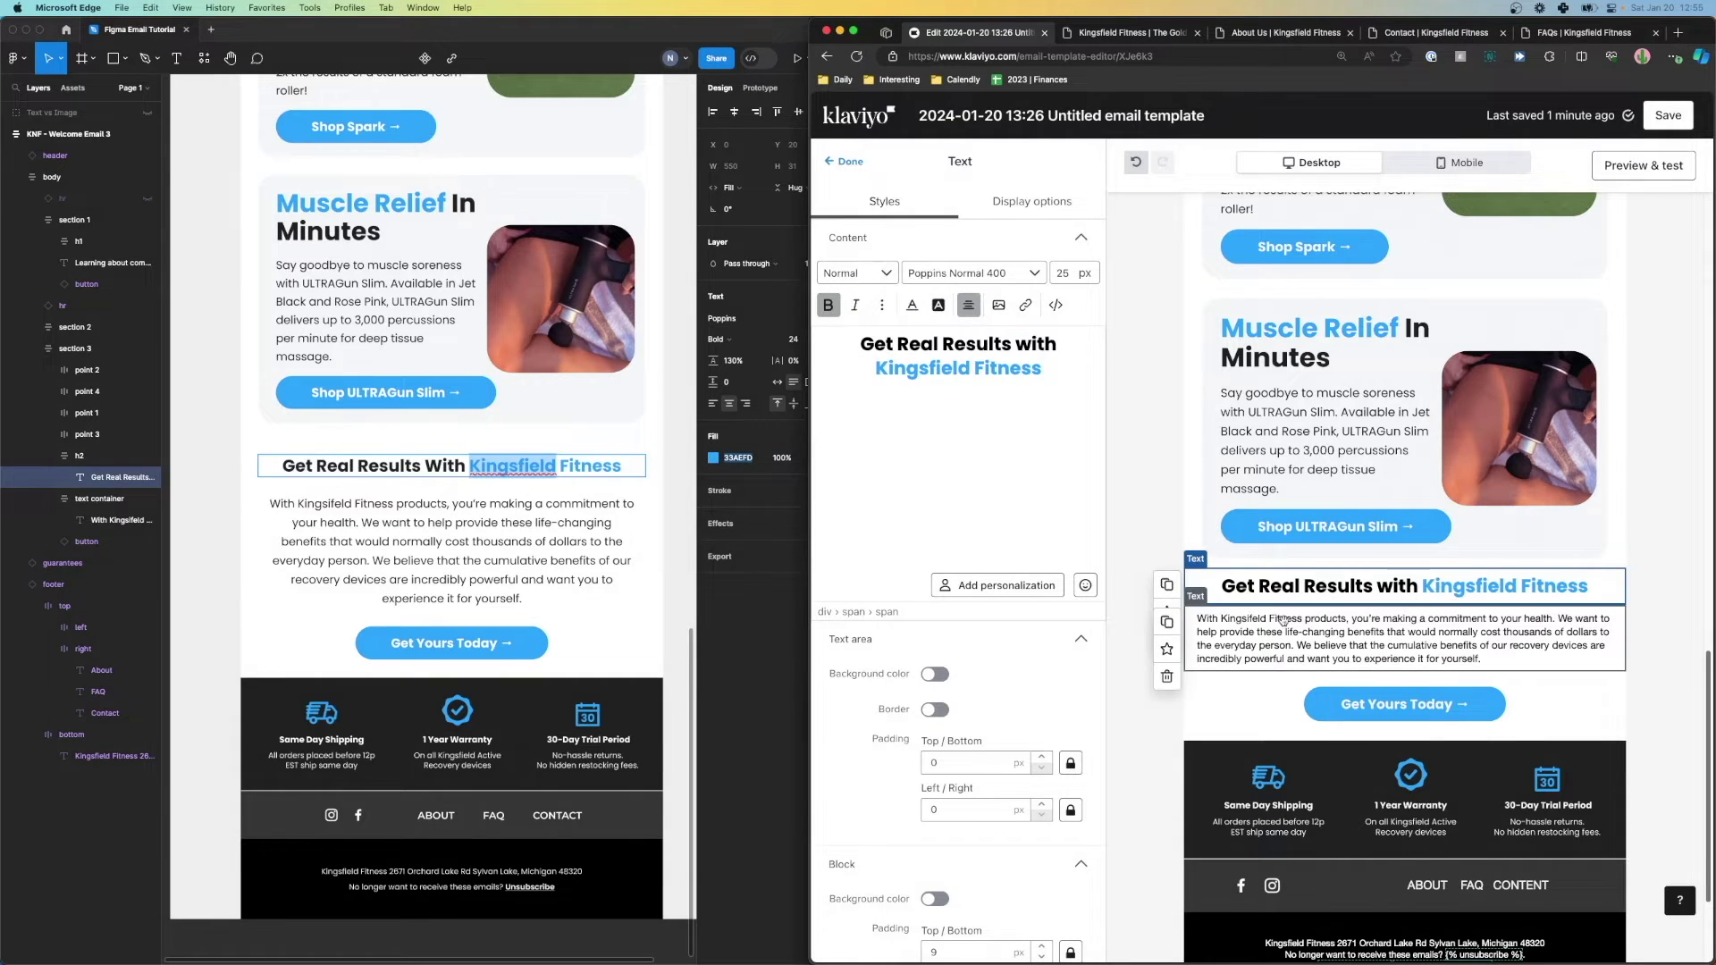
Step: Style the body paragraph as Poppins Normal 400 at 16 px, centre-aligned
click(1020, 278)
text(popp)
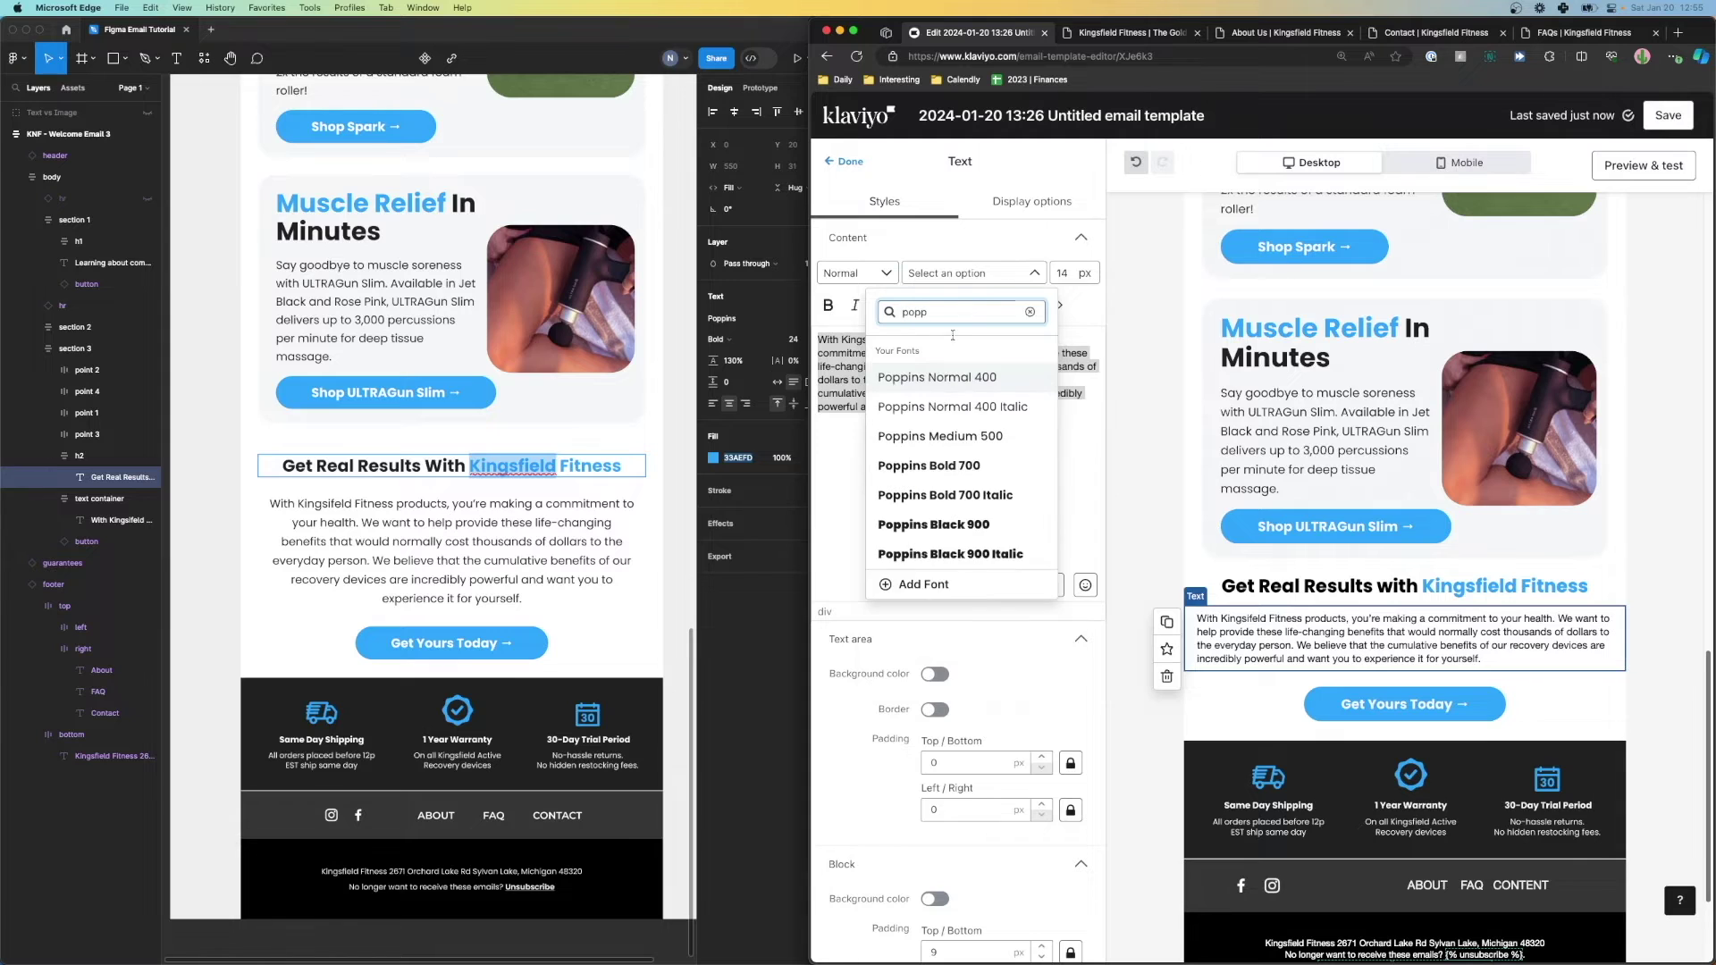
click(938, 360)
click(490, 510)
click(1011, 317)
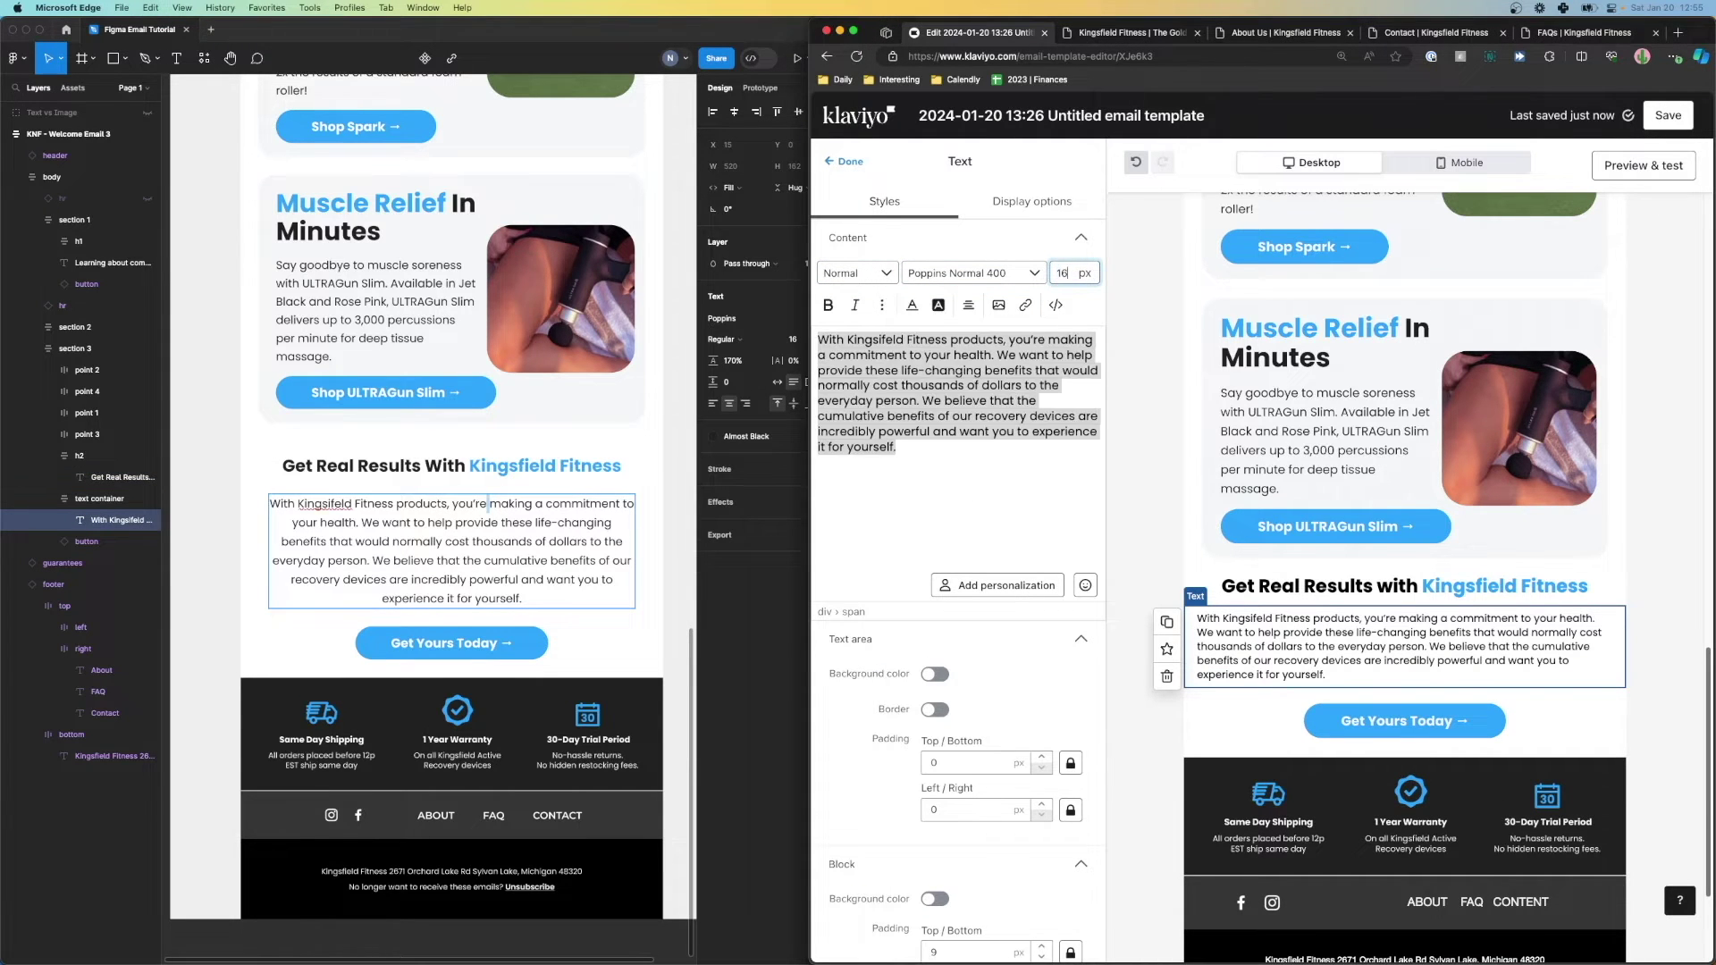
click(968, 307)
scroll(952, 894, down, 2)
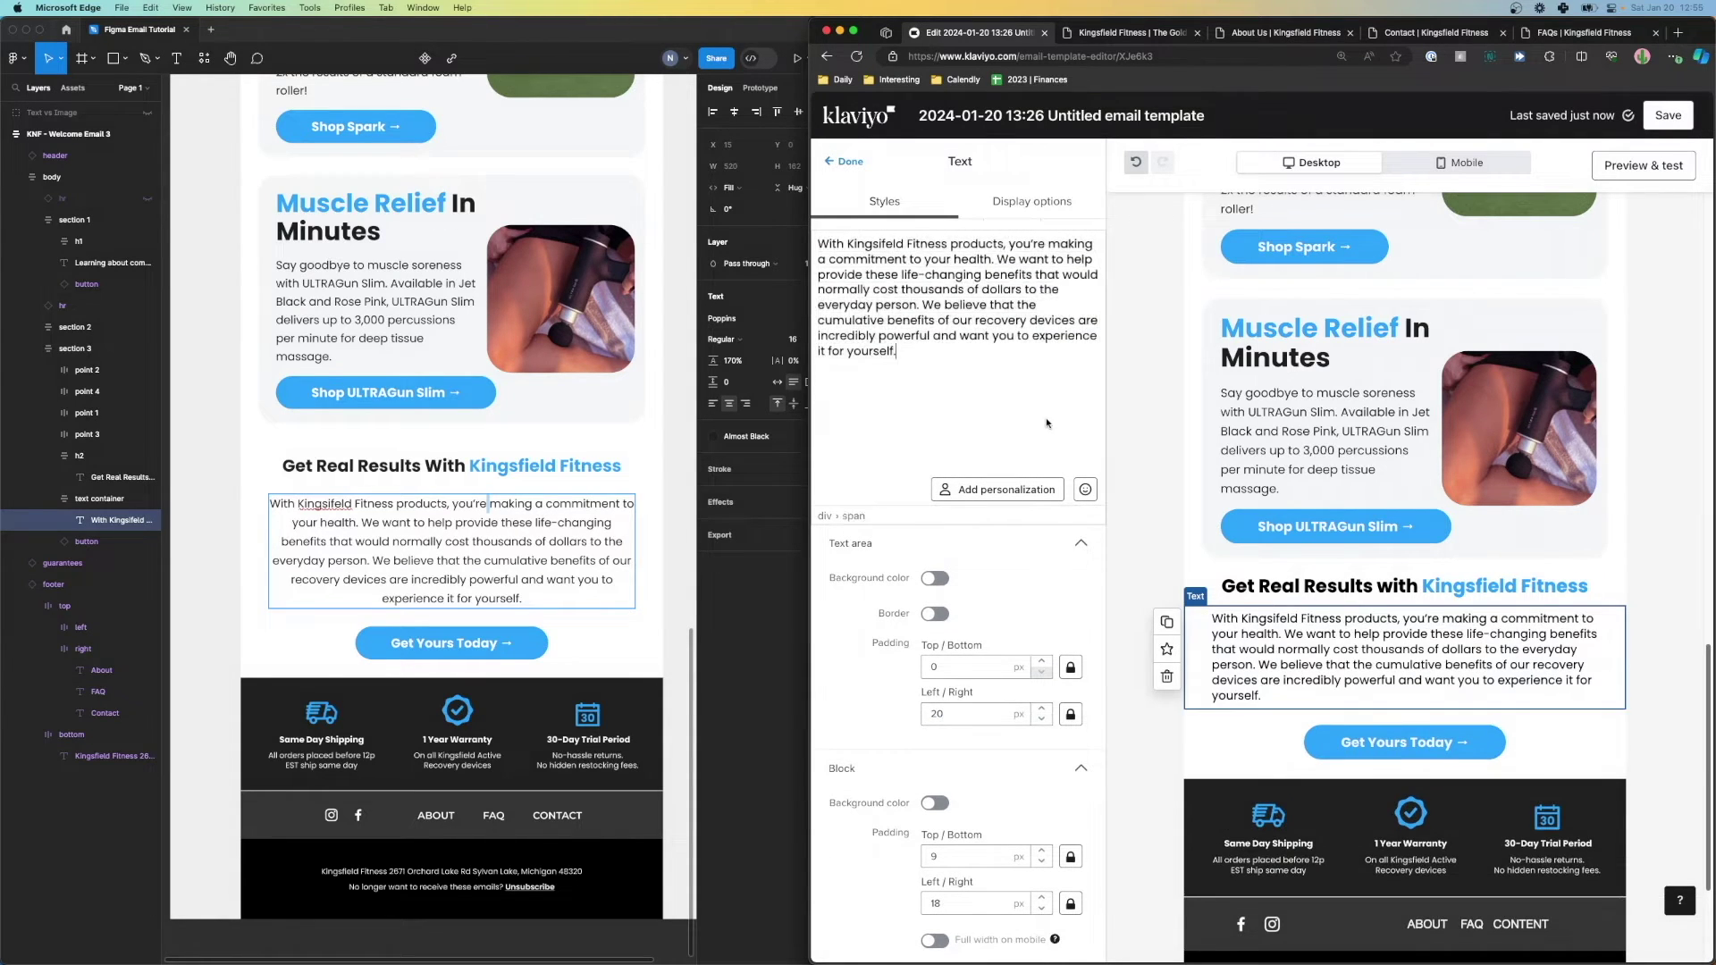
scroll(961, 403, up, 1)
click(966, 307)
click(995, 333)
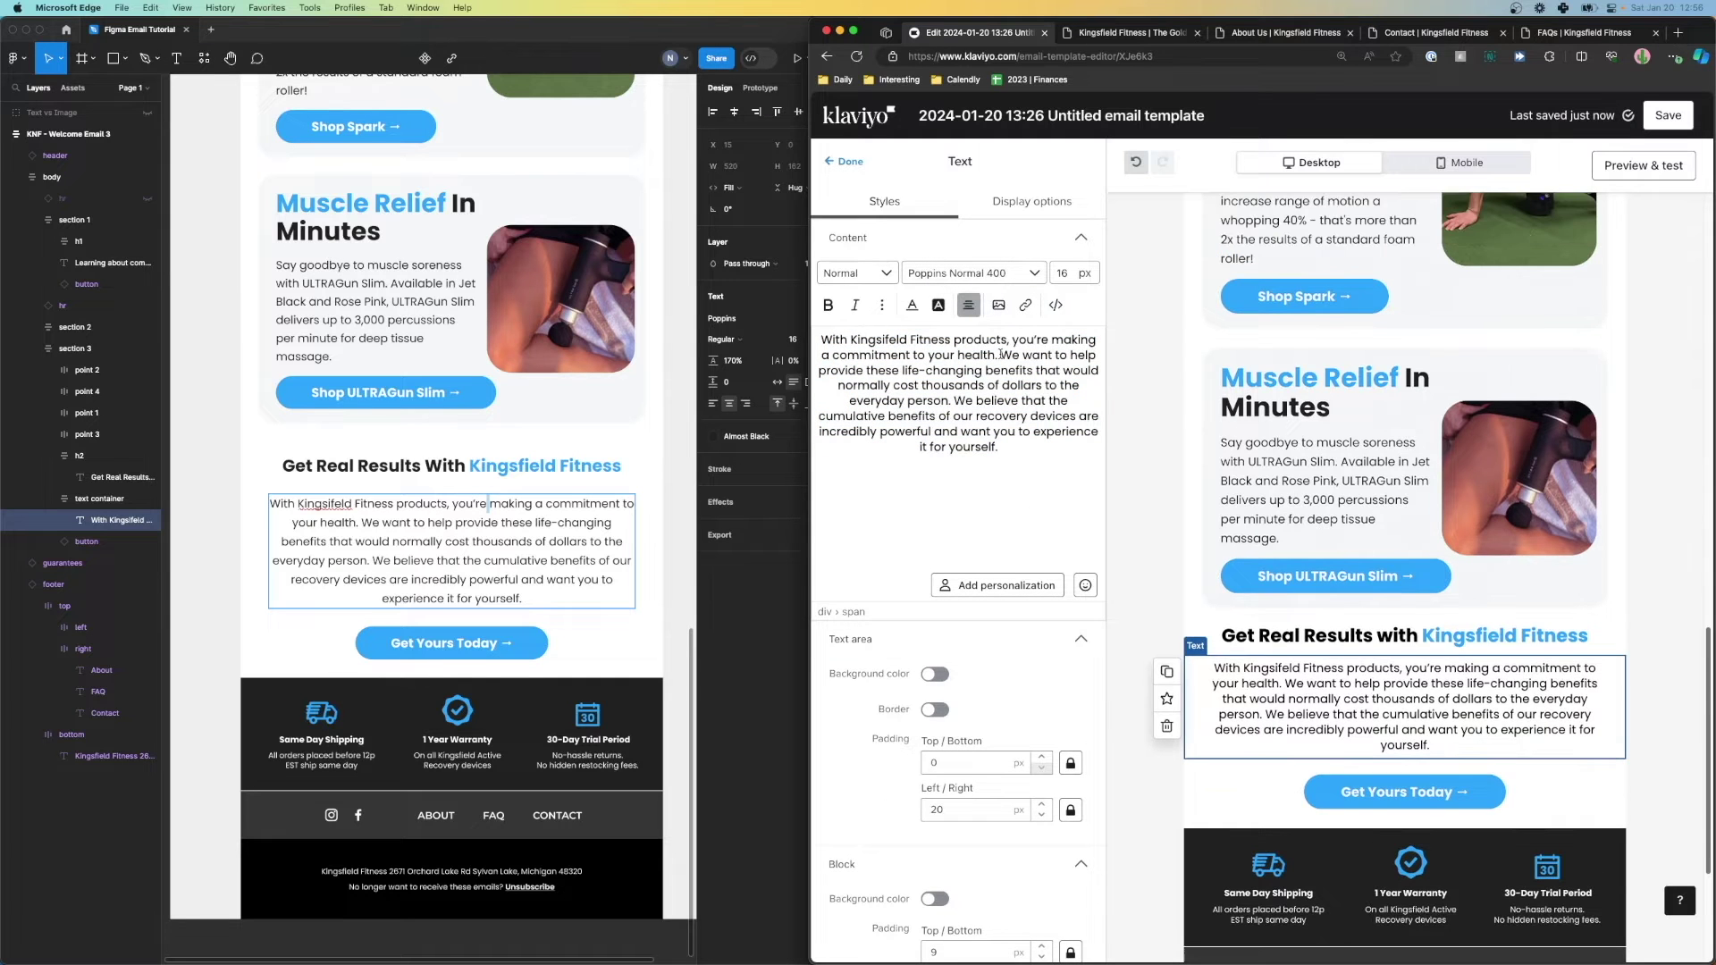
Step: Move the styled paragraph into the compression-therapy section, replacing the old block, and paste in the compression text
drag(1167, 697, 1263, 496)
click(1166, 523)
scroll(451, 446, down, 5)
double_click(451, 445)
key(ctrl+c)
click(1386, 393)
key(ctrl+a)
key(ctrl+v)
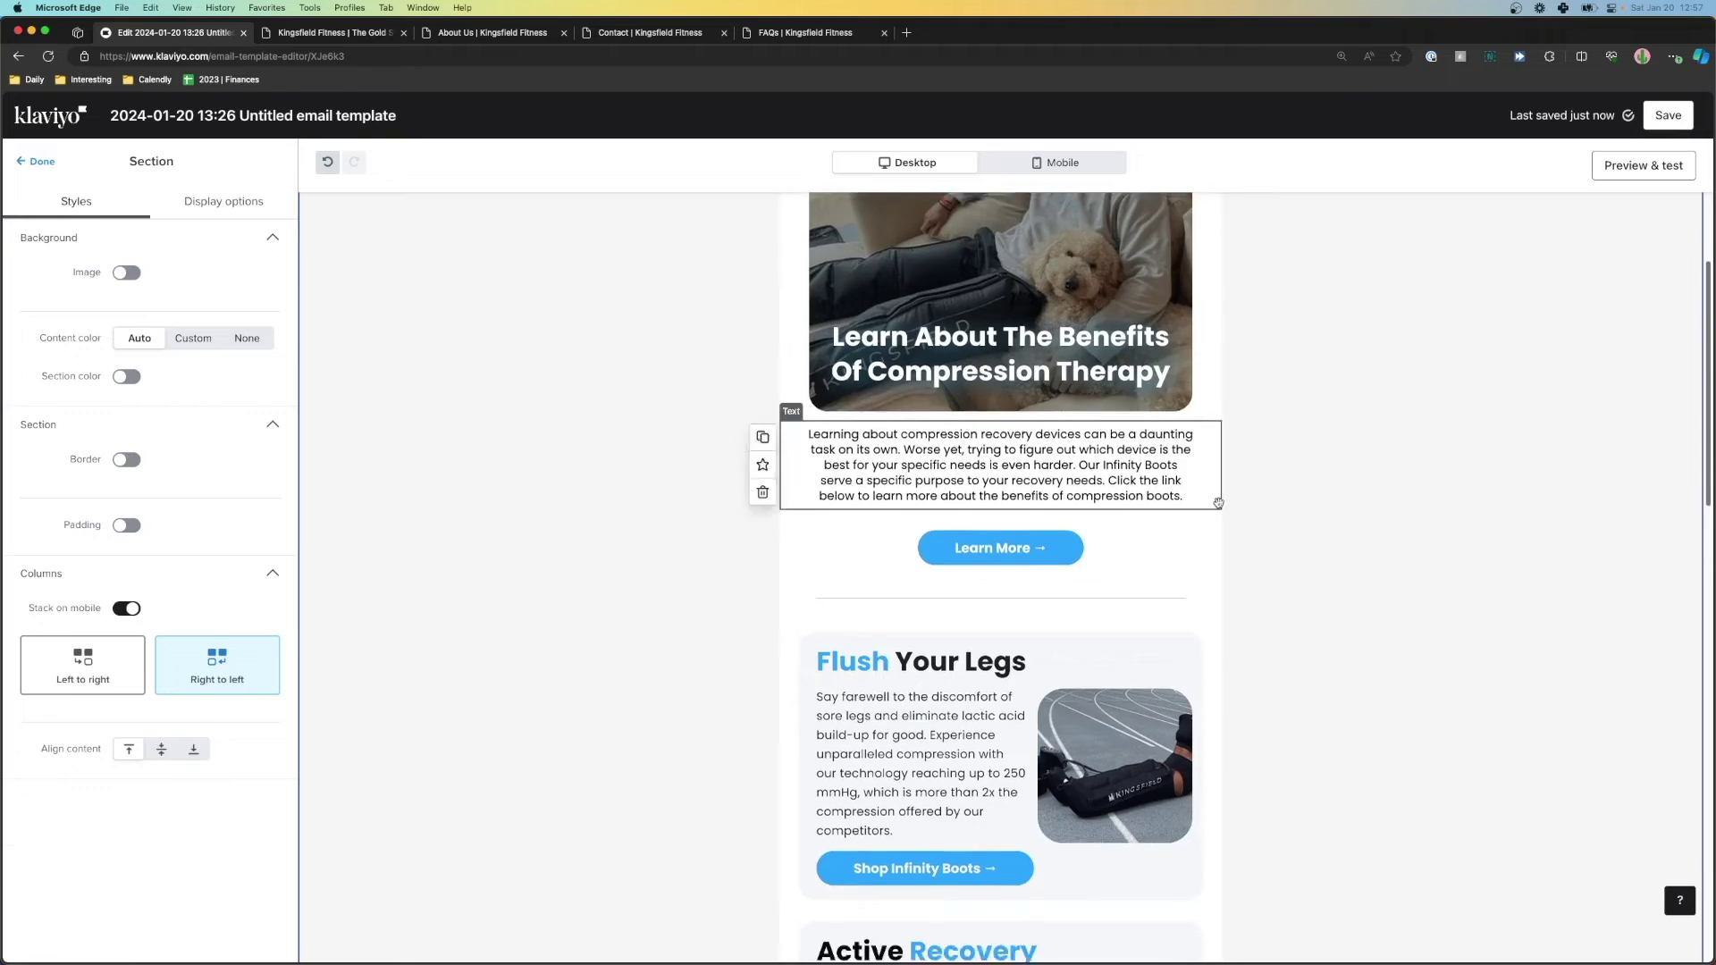
scroll(1249, 495, down, 8)
scroll(1251, 496, down, 7)
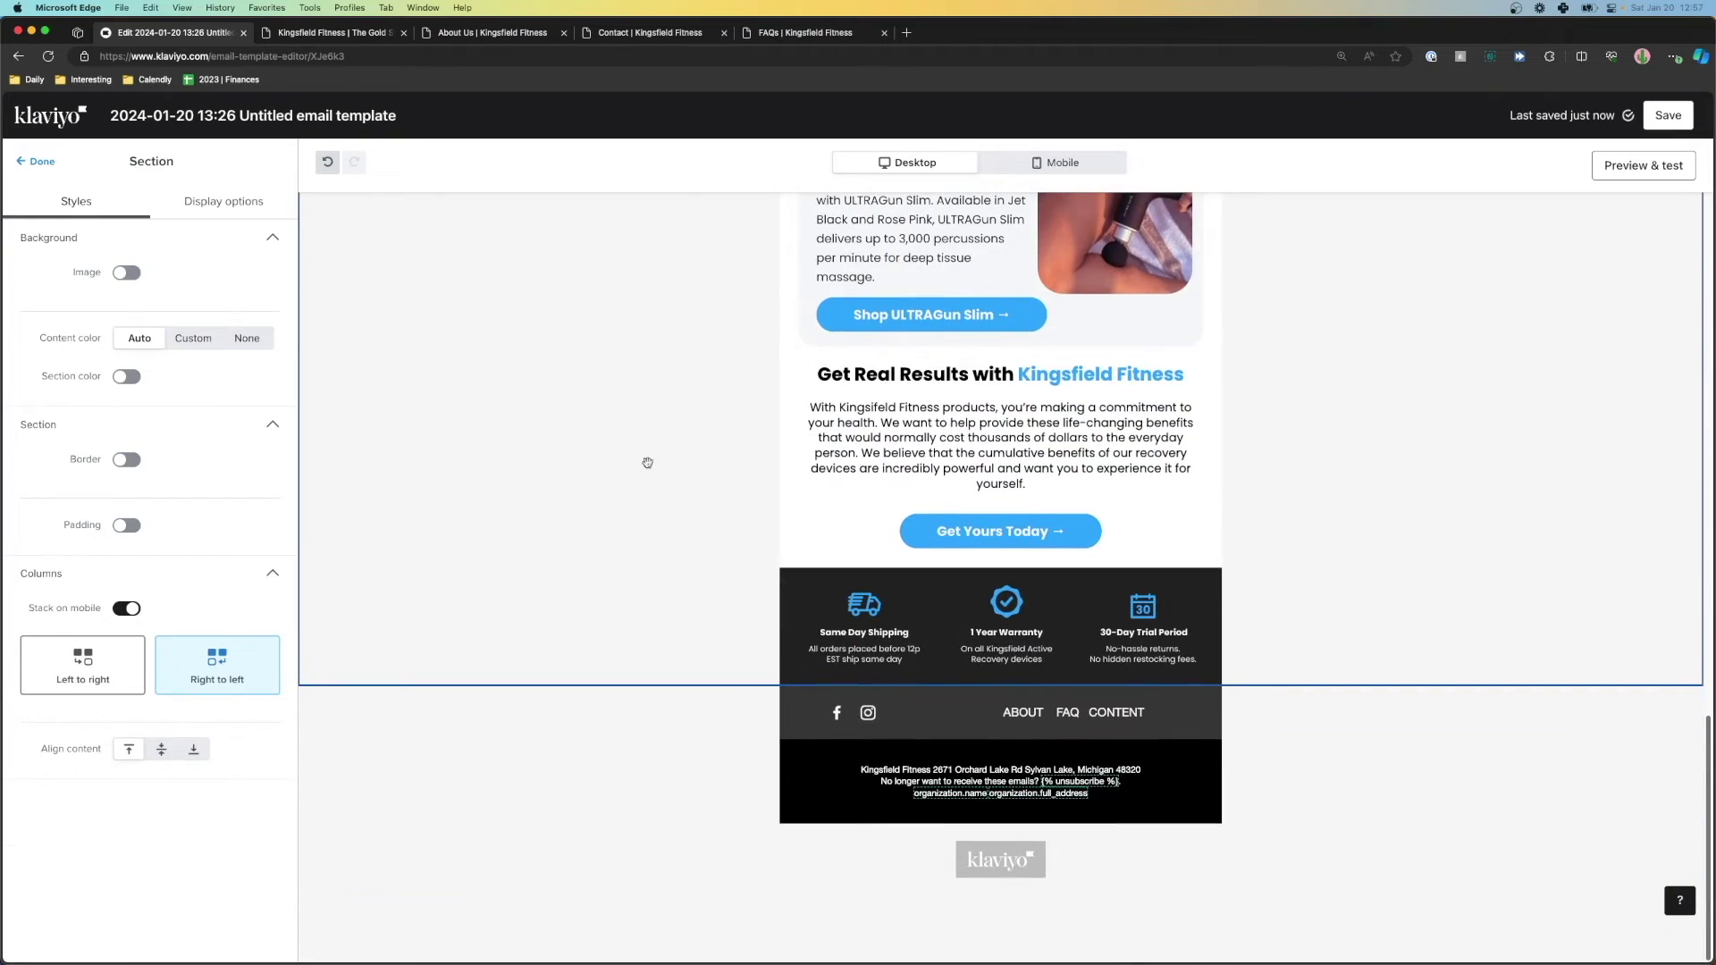
key(ctrl+Up)
click(506, 502)
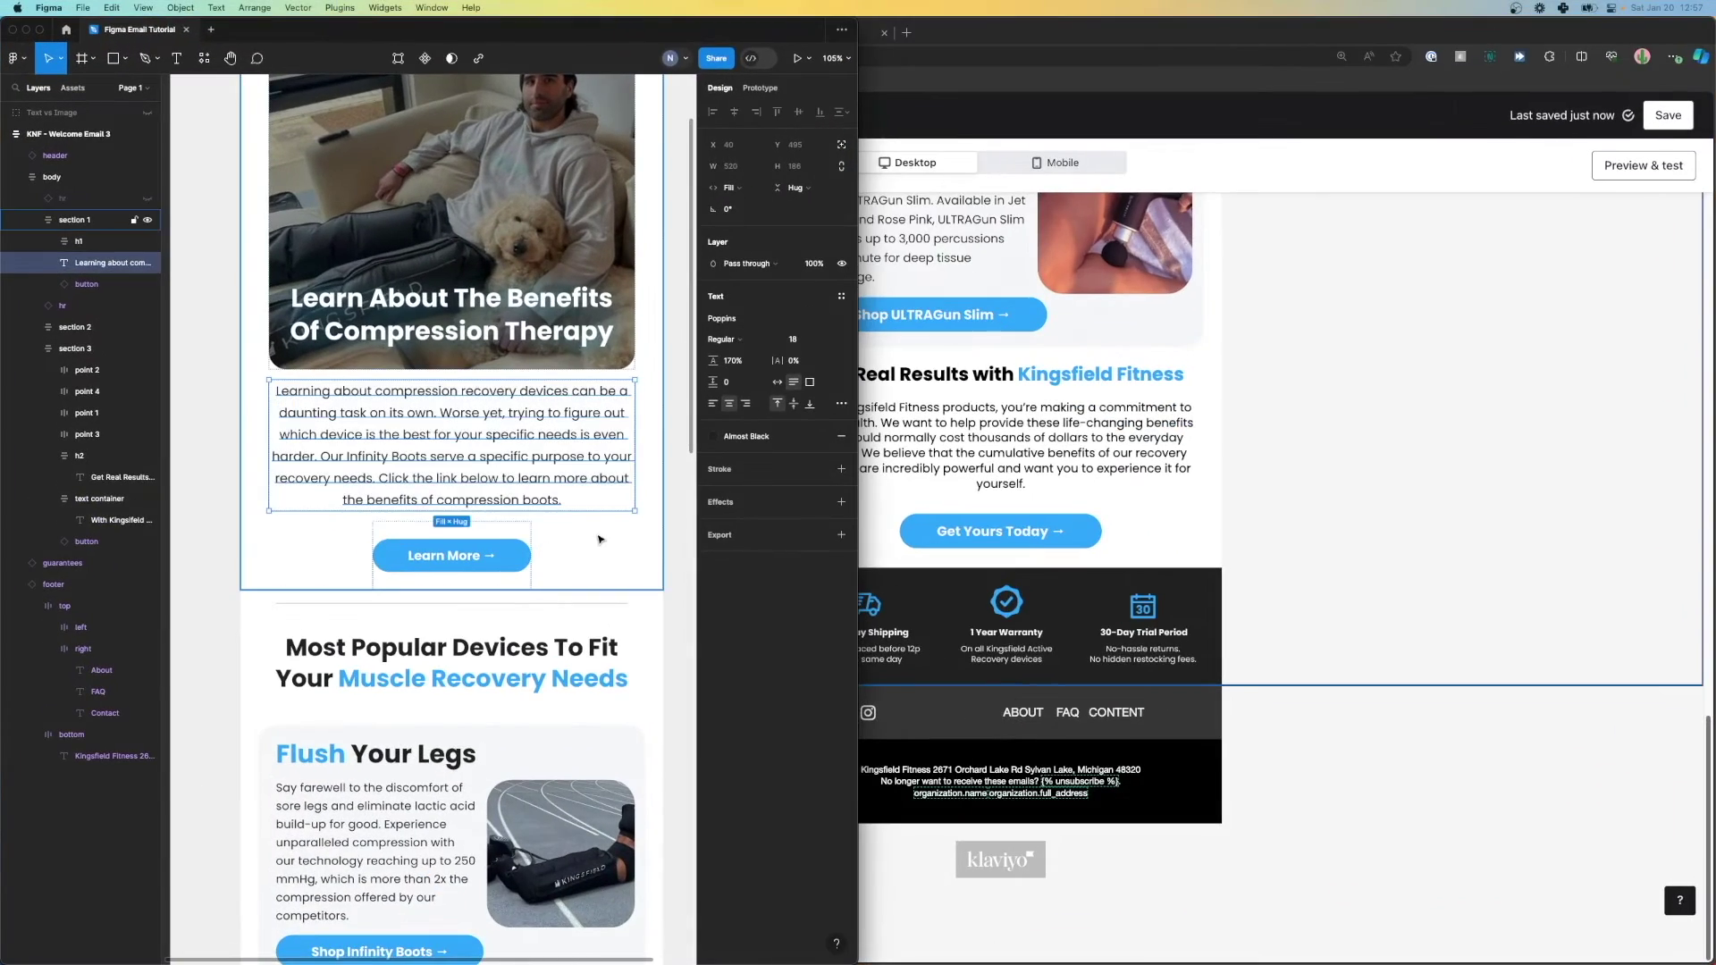
scroll(599, 539, down, 15)
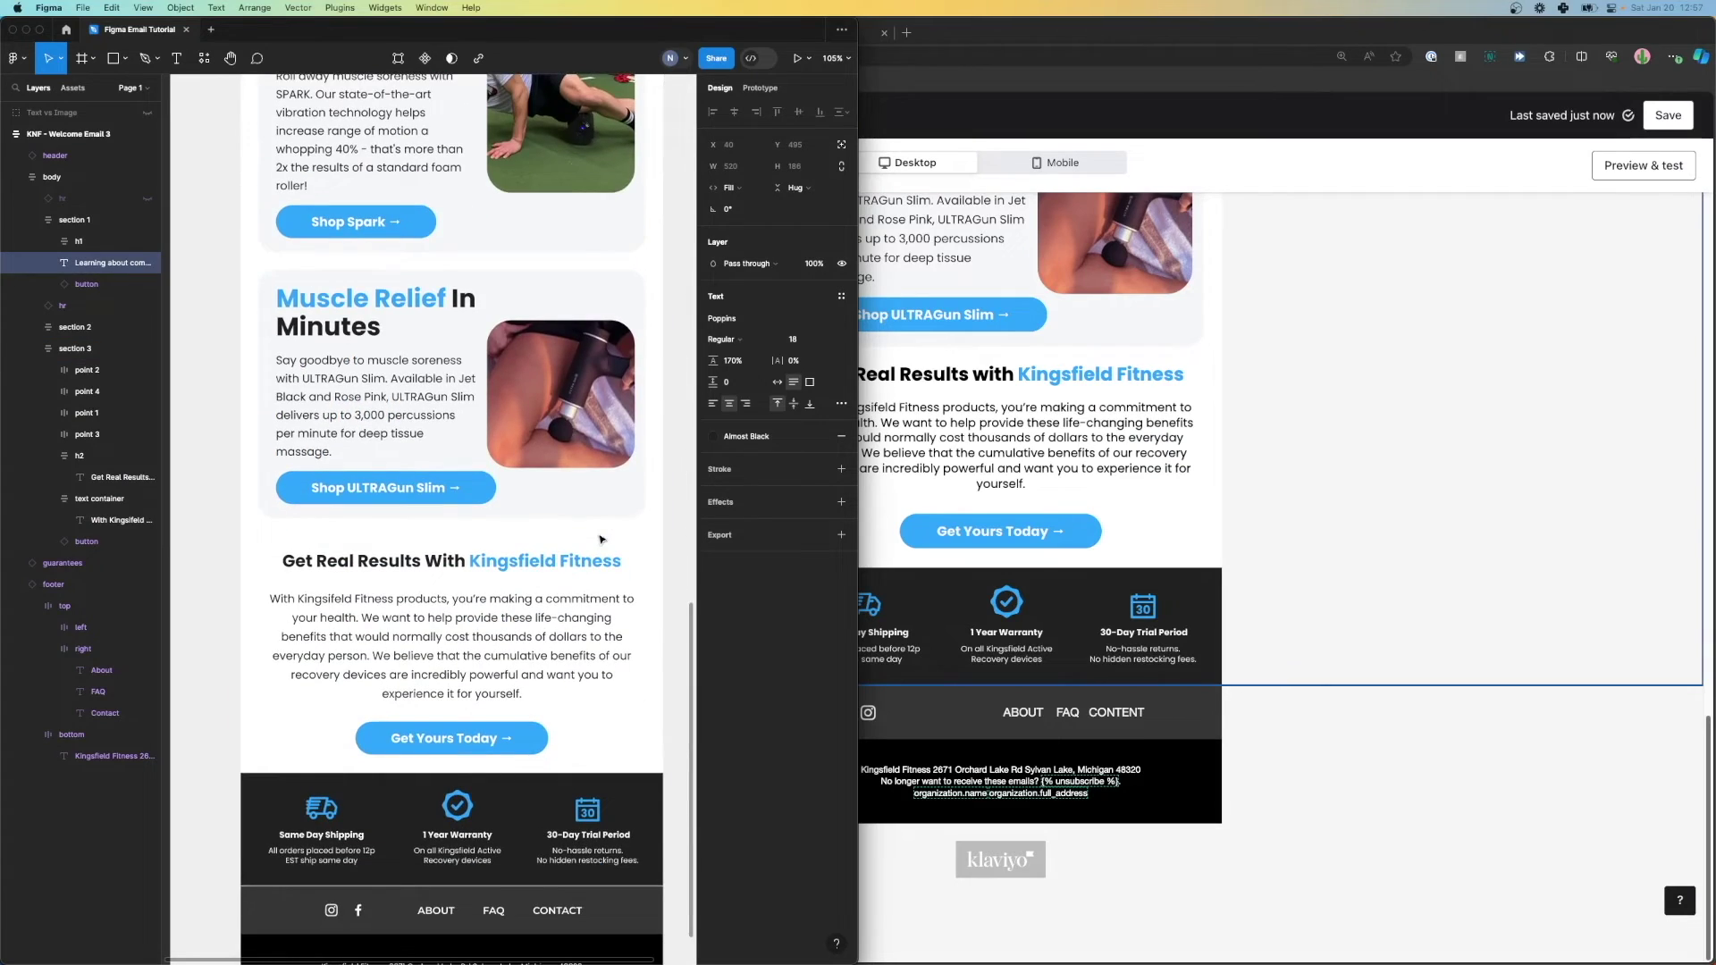
scroll(599, 539, up, 10)
click(1290, 494)
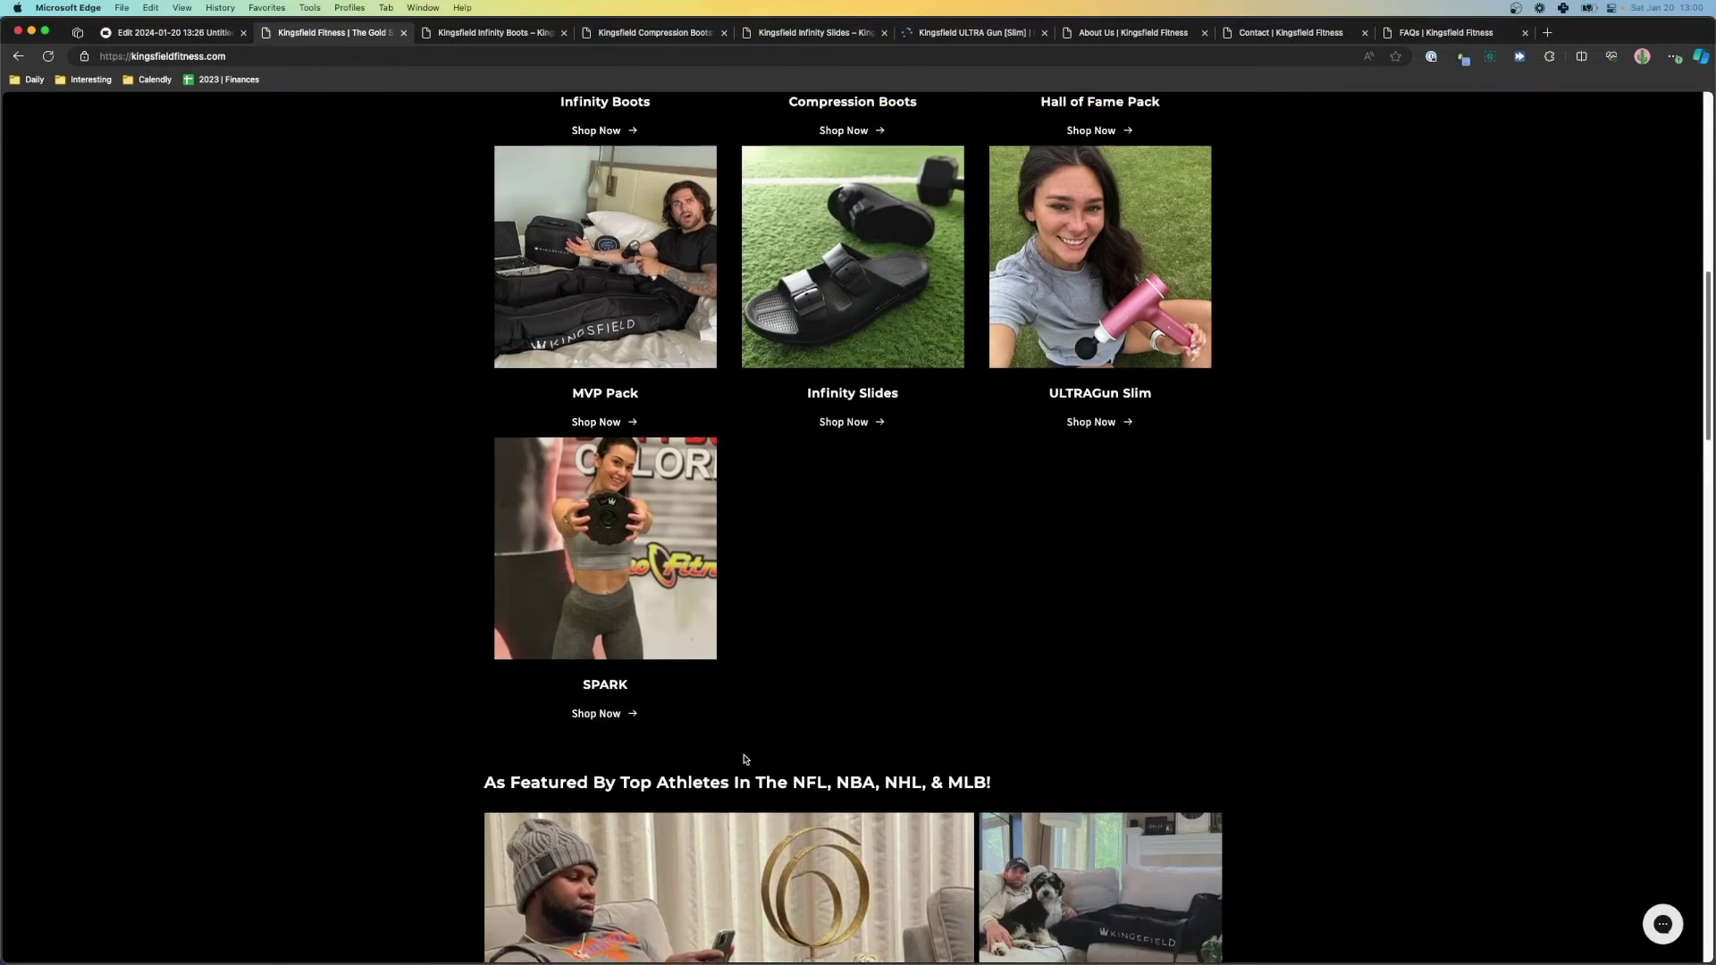
Step: Check the Infinity Boots page, select the products image block for alt text, then view Infinity Slides
scroll(744, 759, down, 2)
click(467, 37)
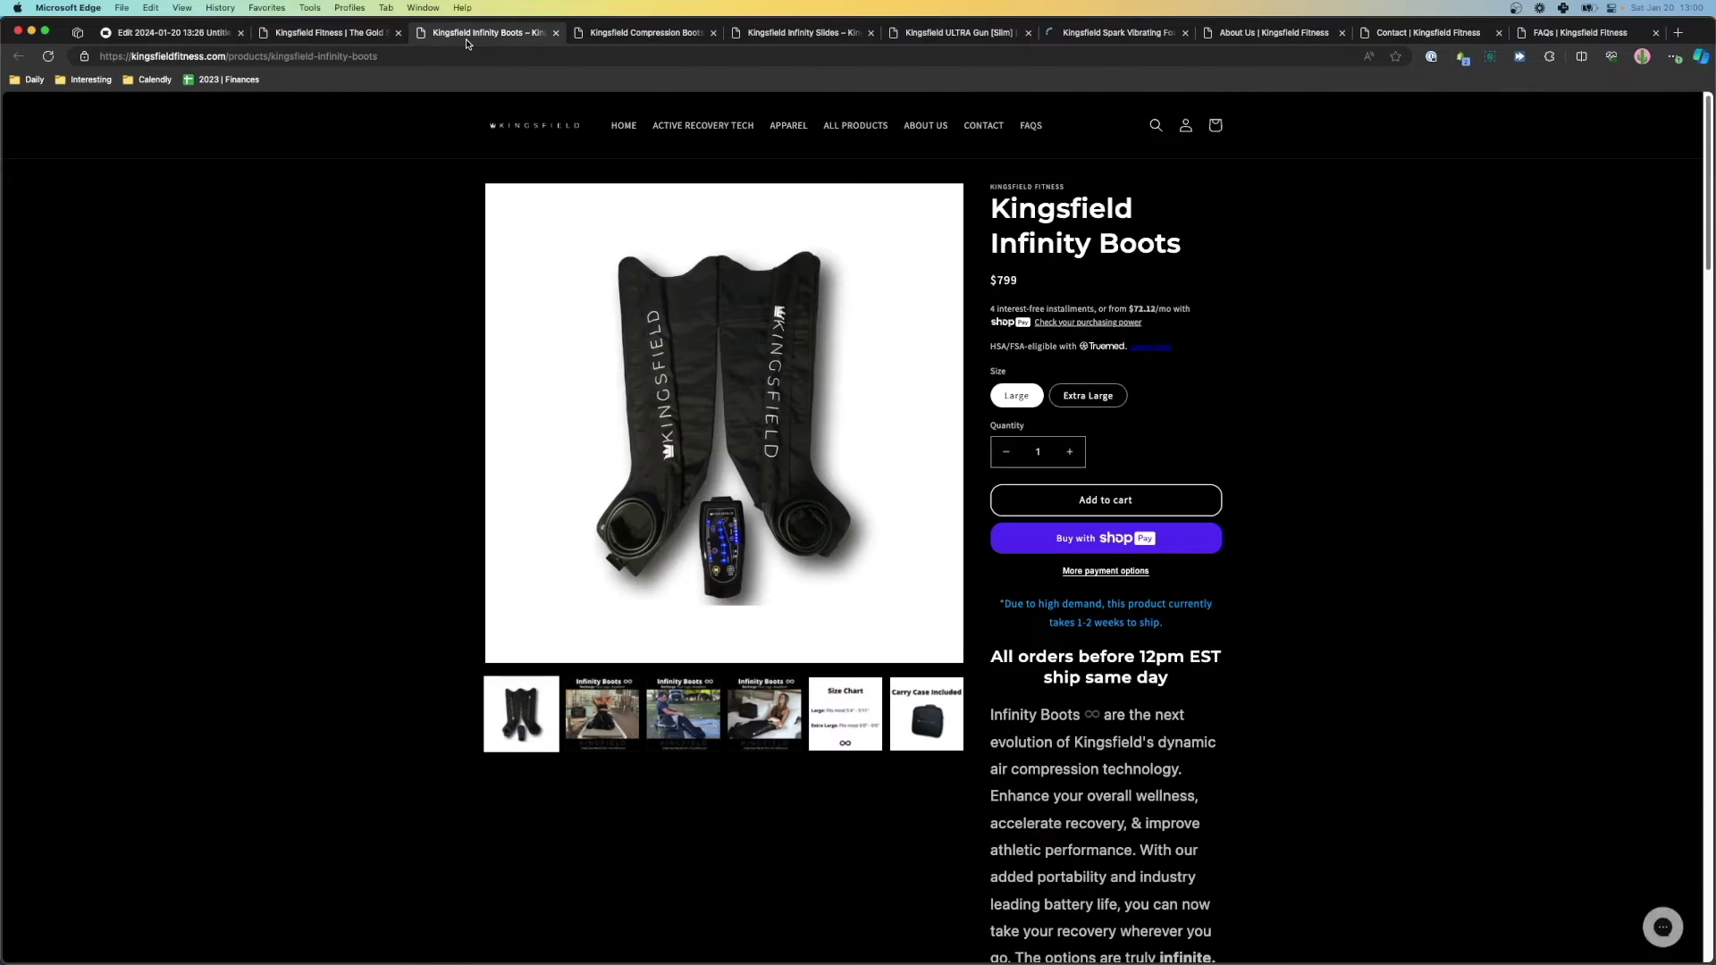
click(229, 27)
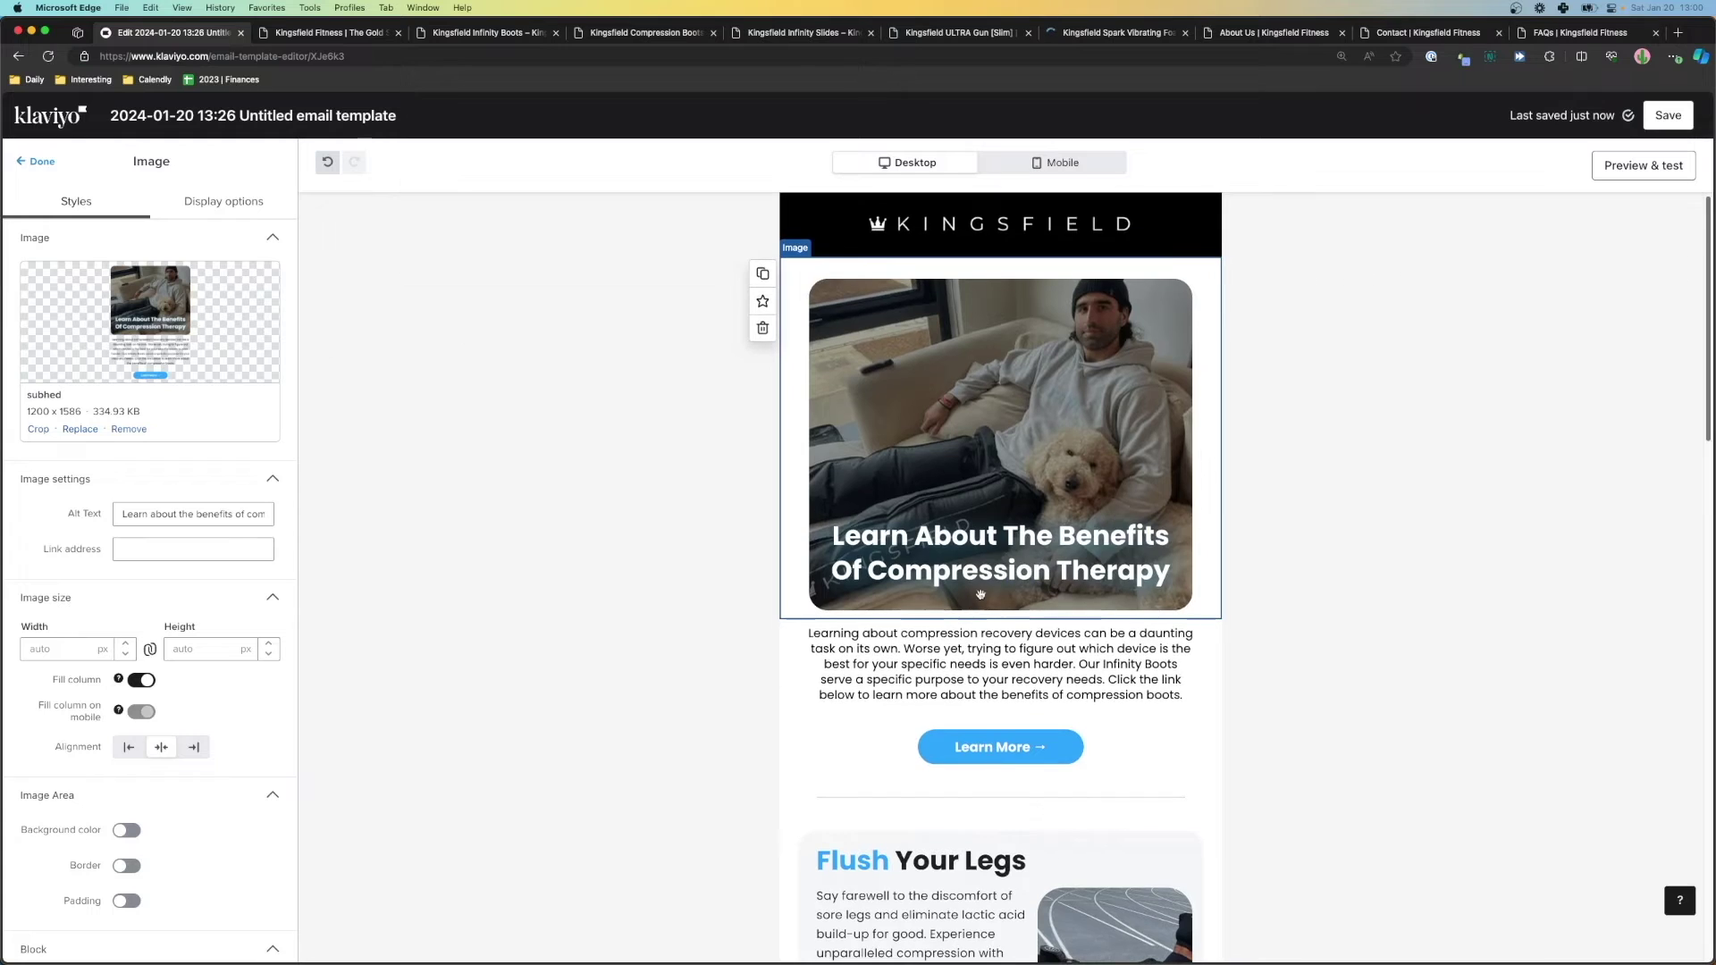
scroll(1071, 511, down, 5)
click(1071, 511)
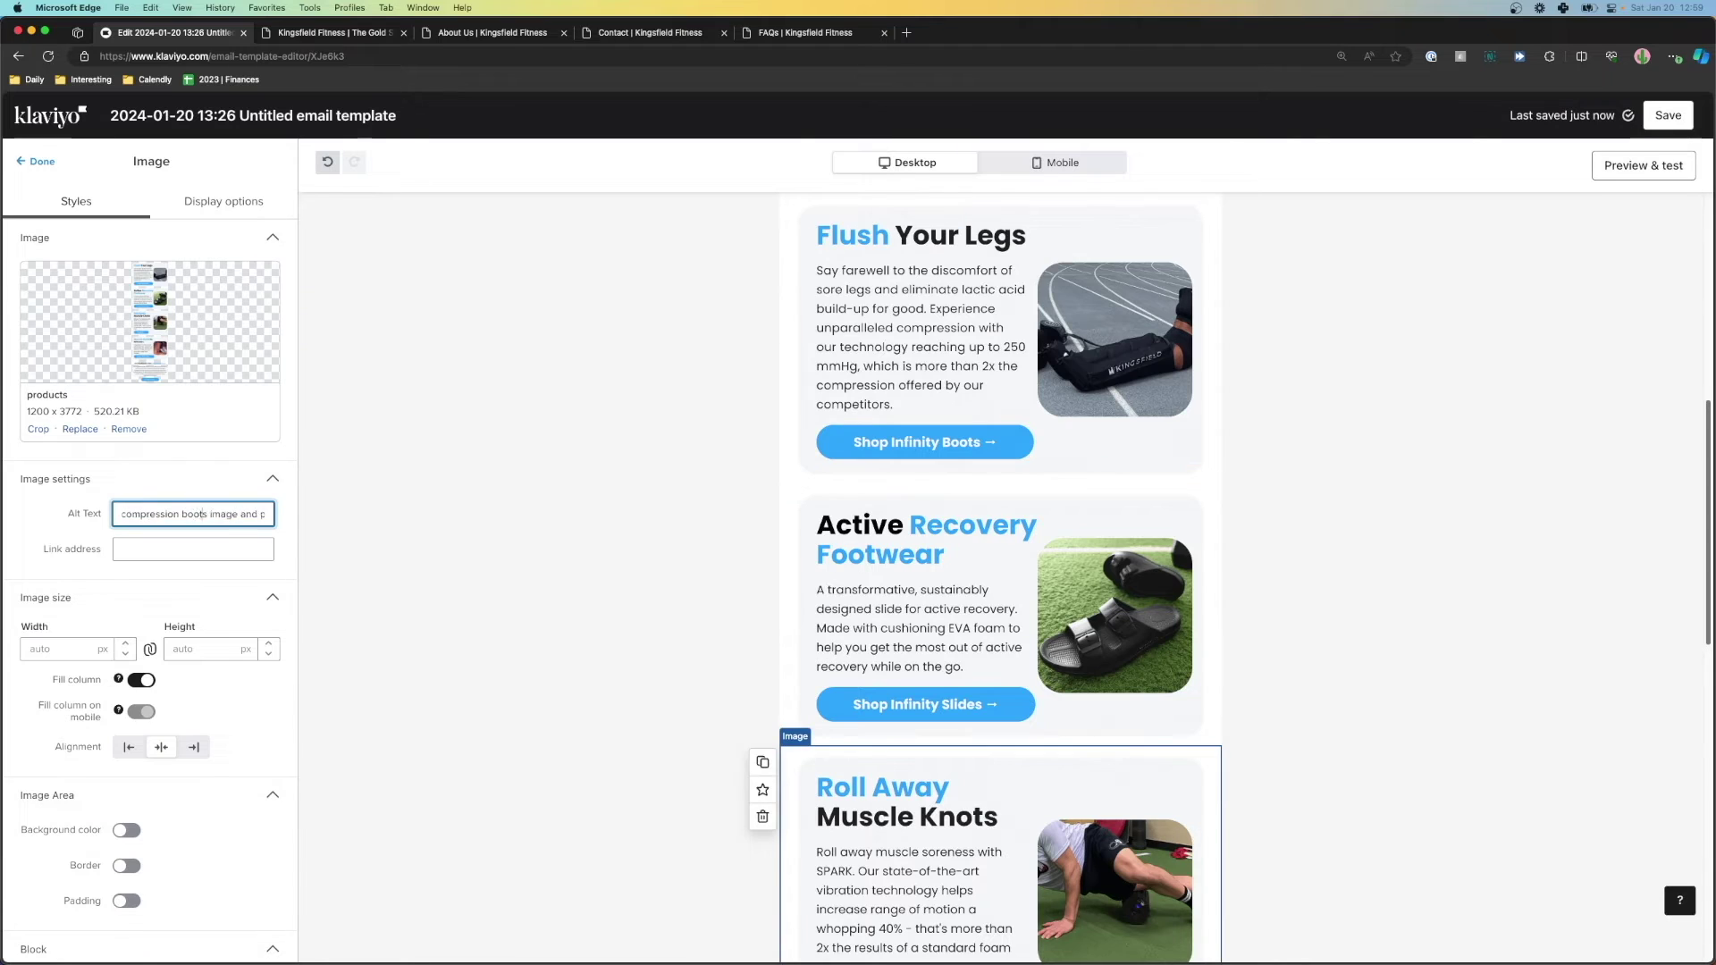
scroll(1001, 581, down, 3)
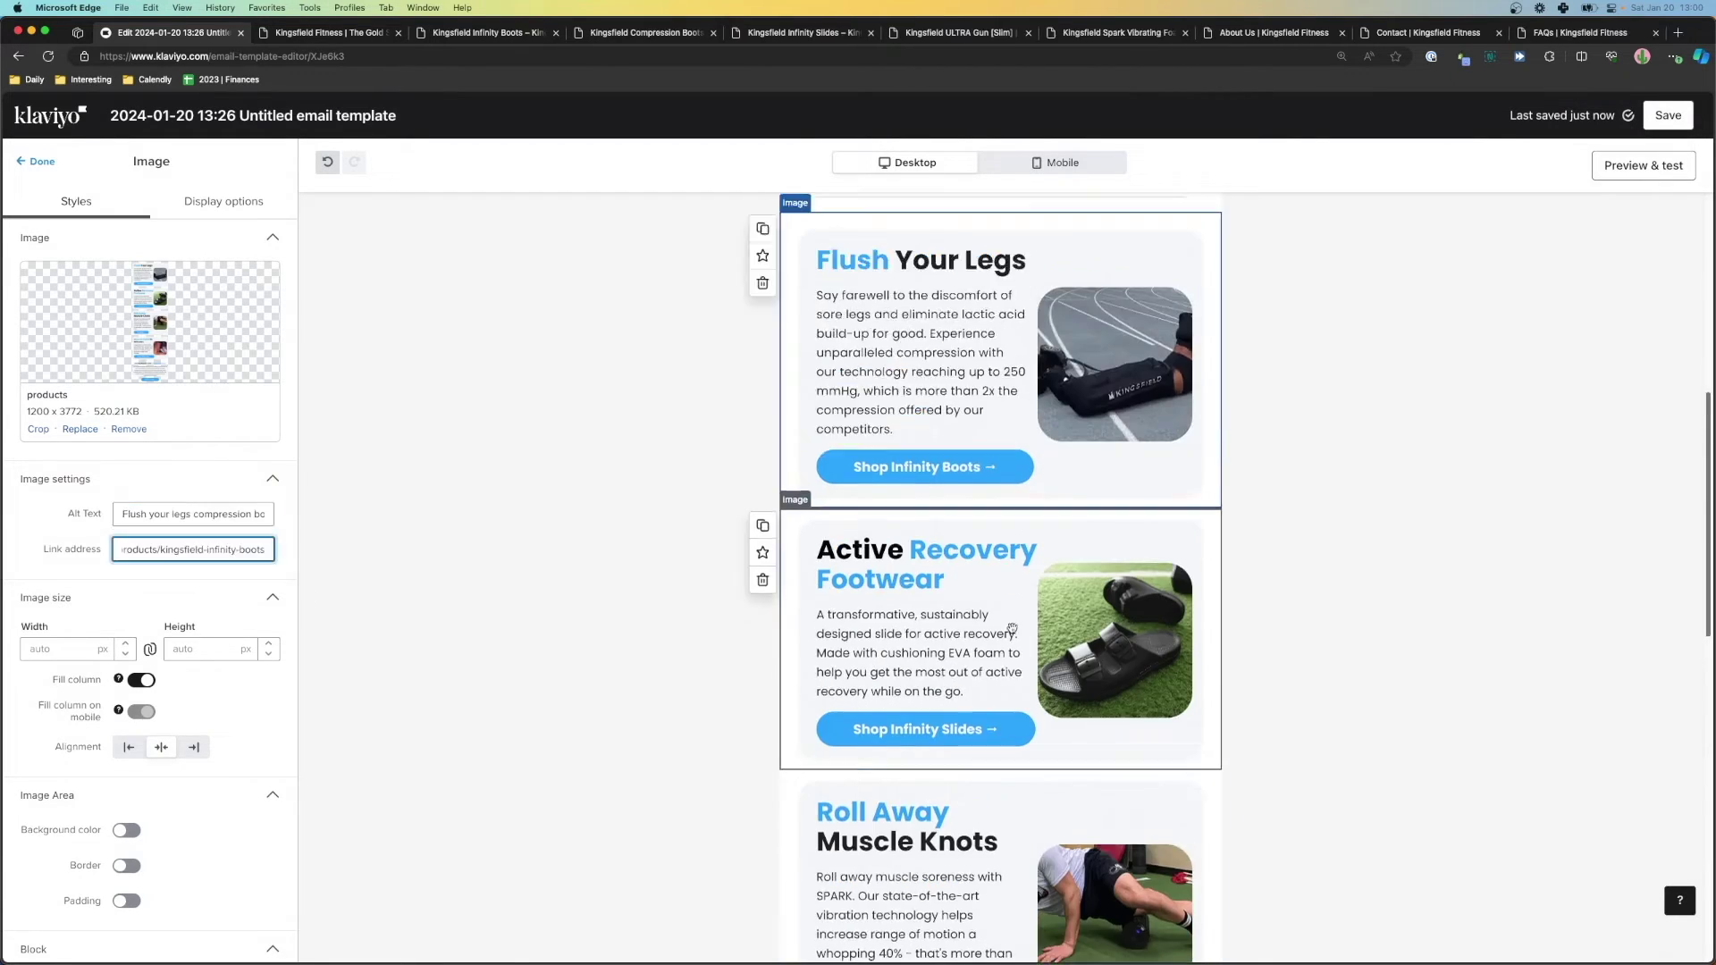
click(495, 33)
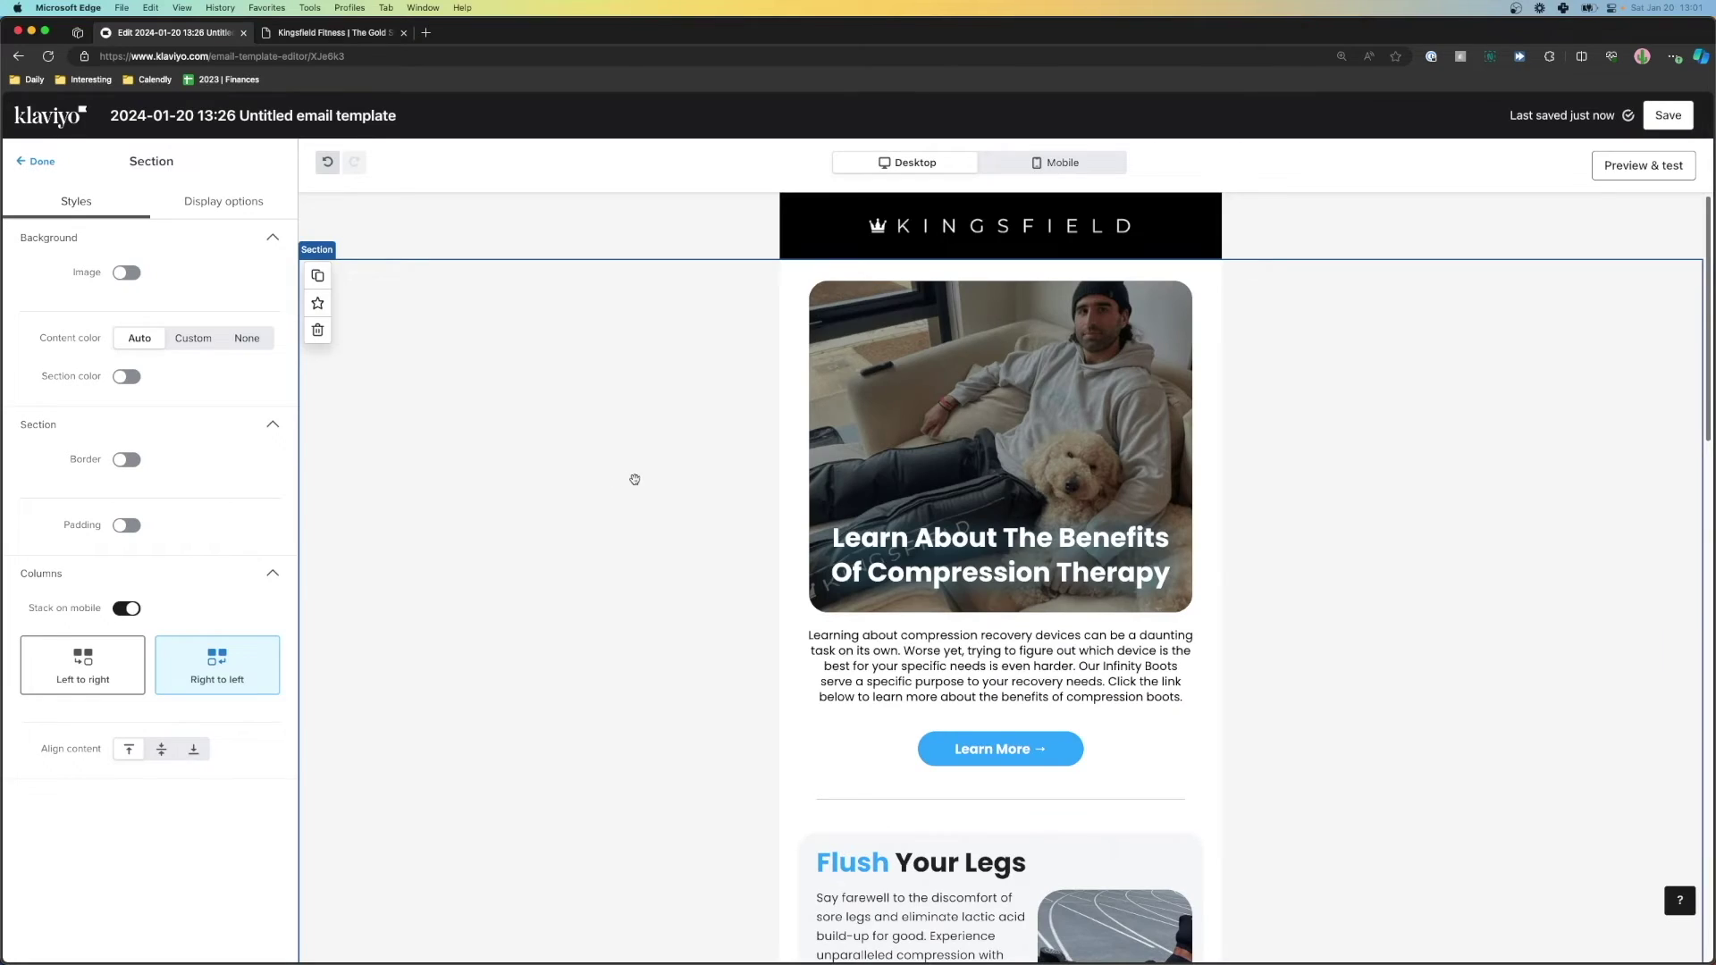
scroll(635, 480, down, 15)
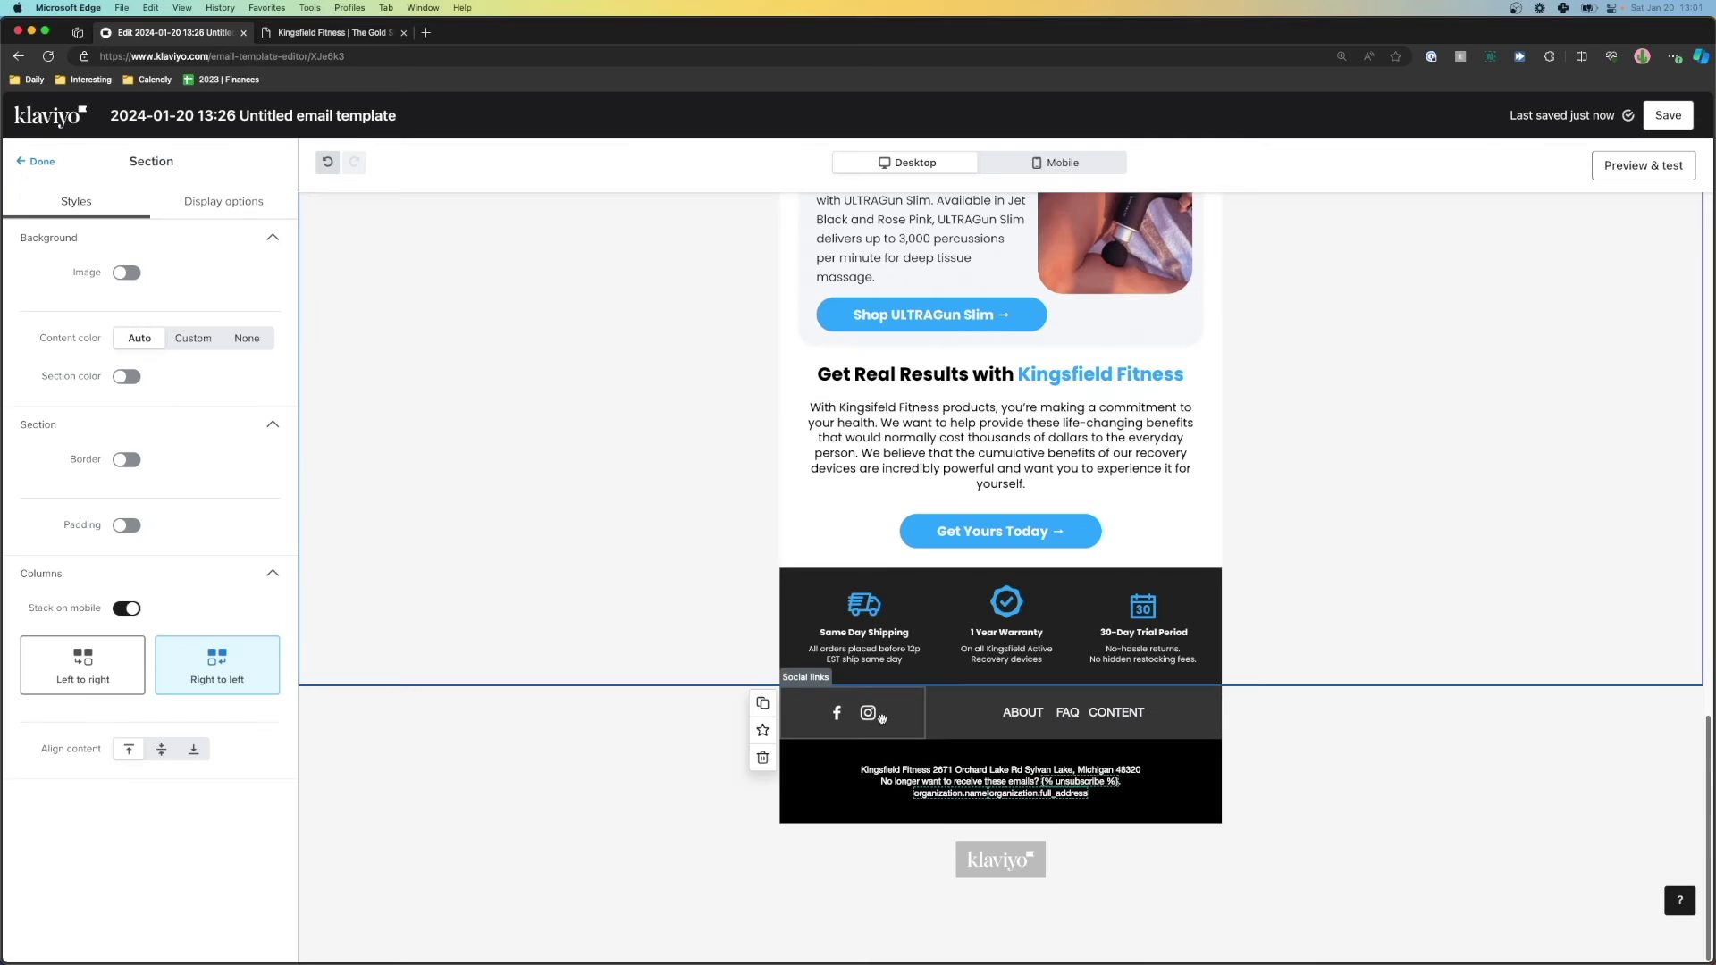
click(658, 716)
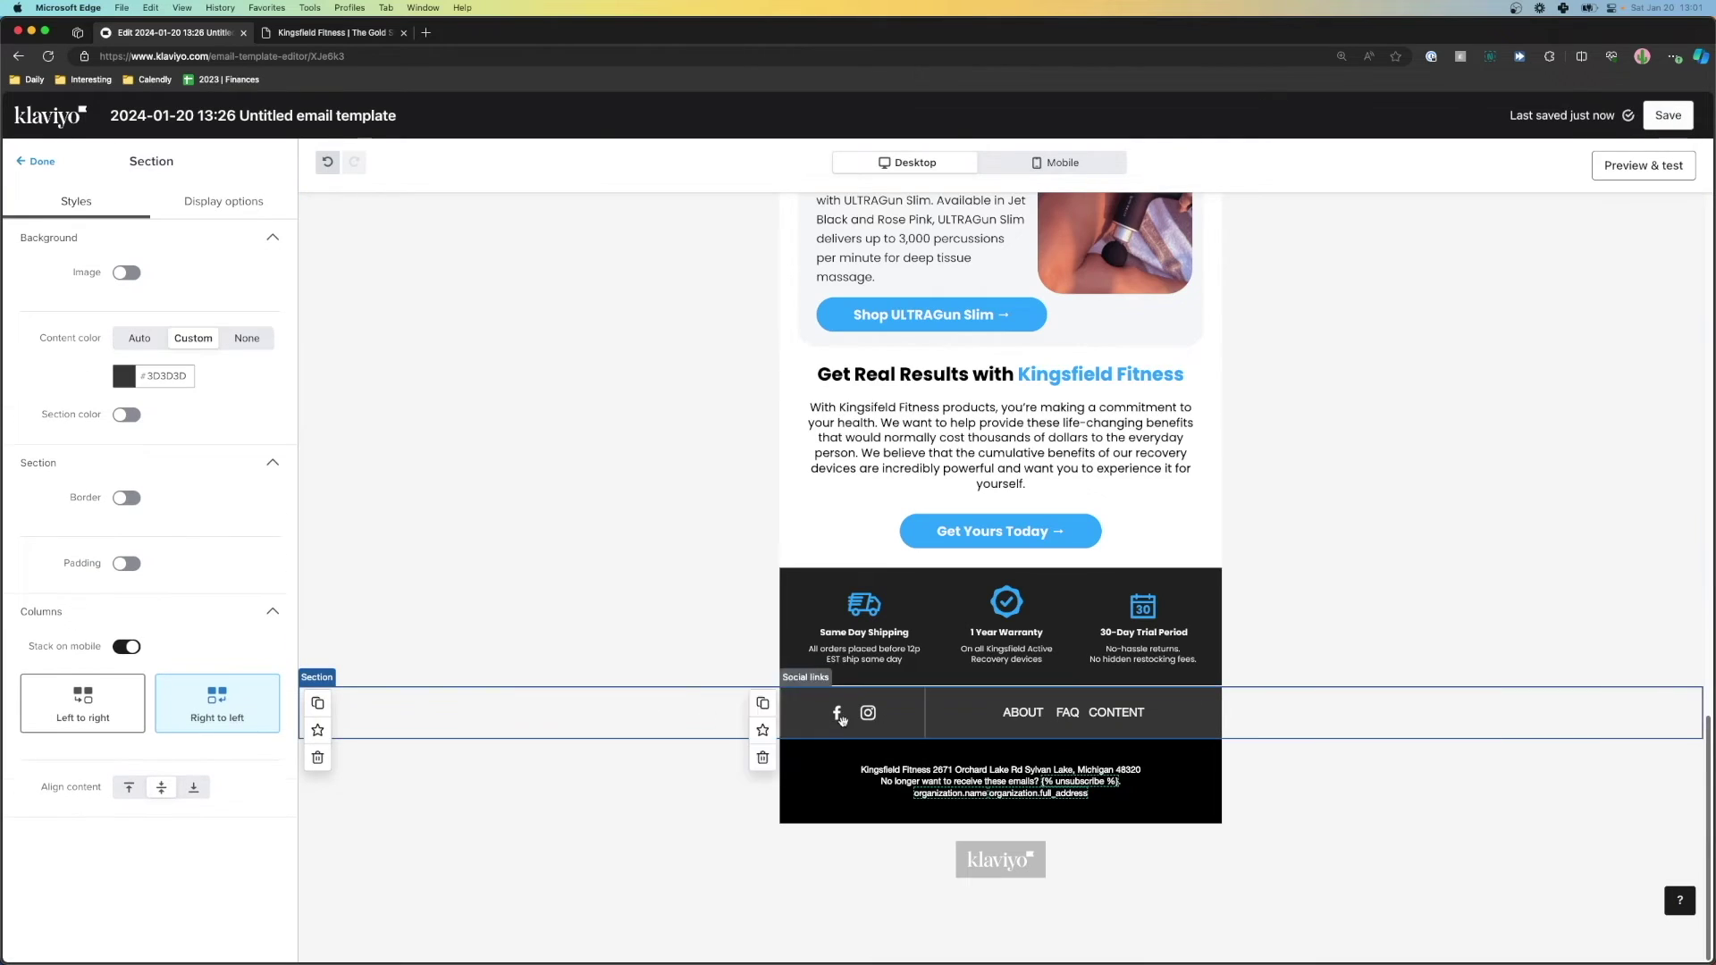
Step: Save the footer section as universal content 'AKT Footer' and drag it from Universal into the email
click(317, 730)
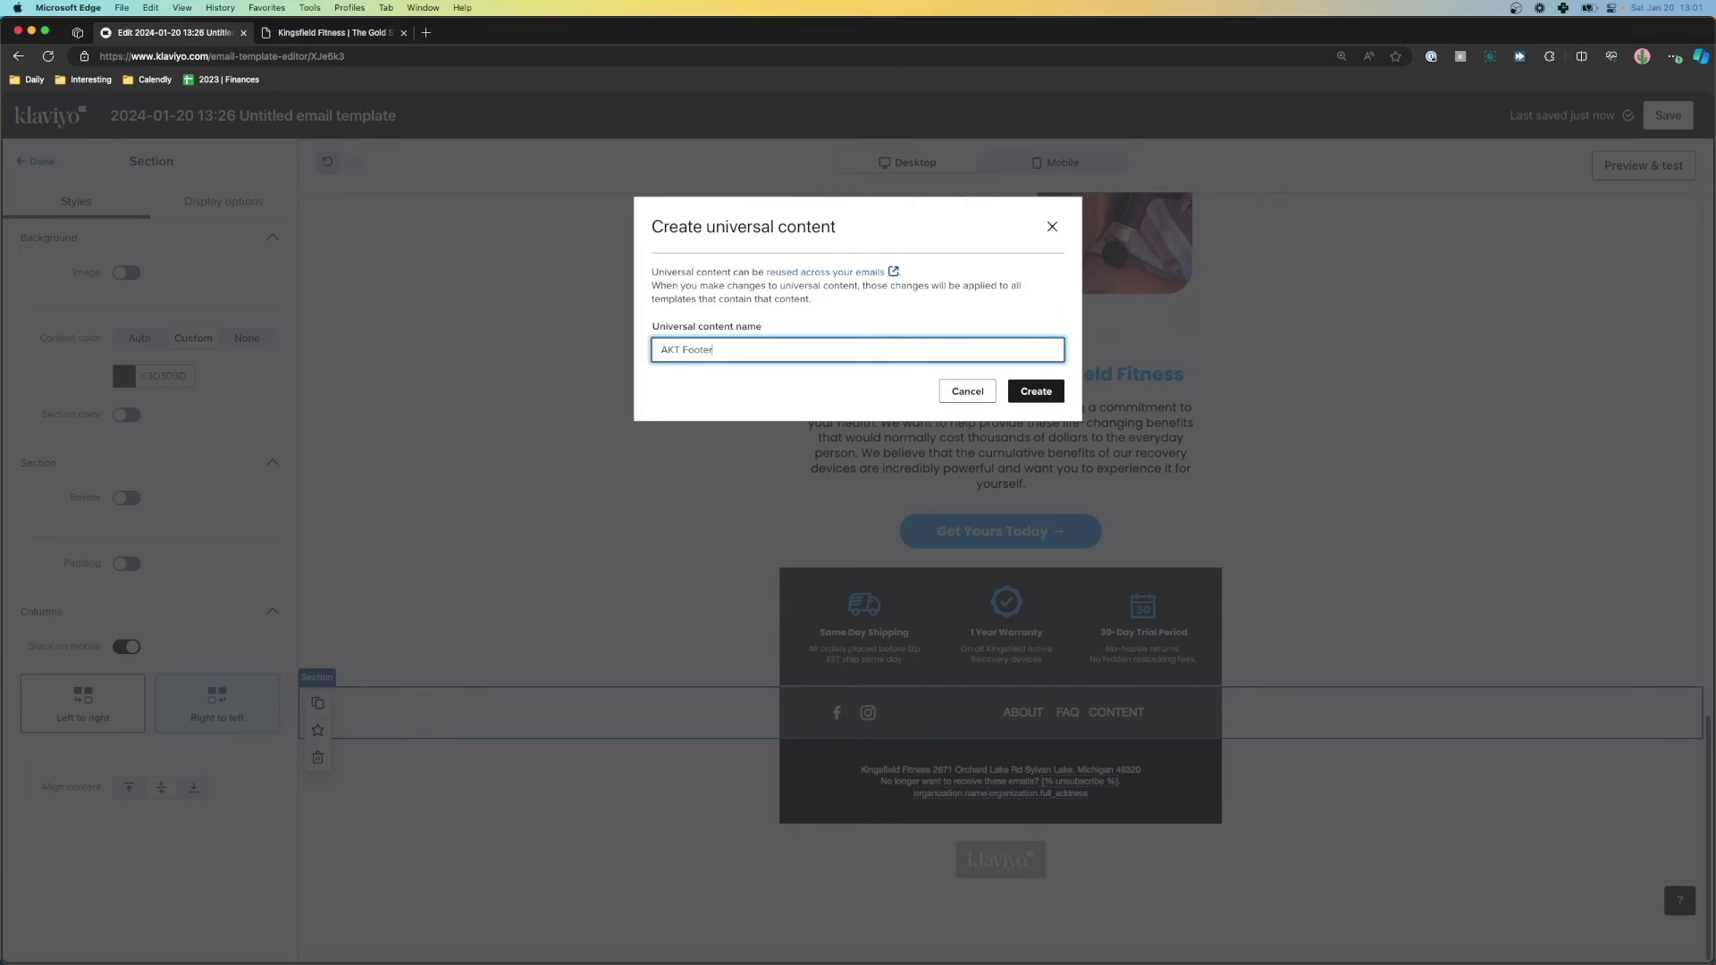
click(1036, 391)
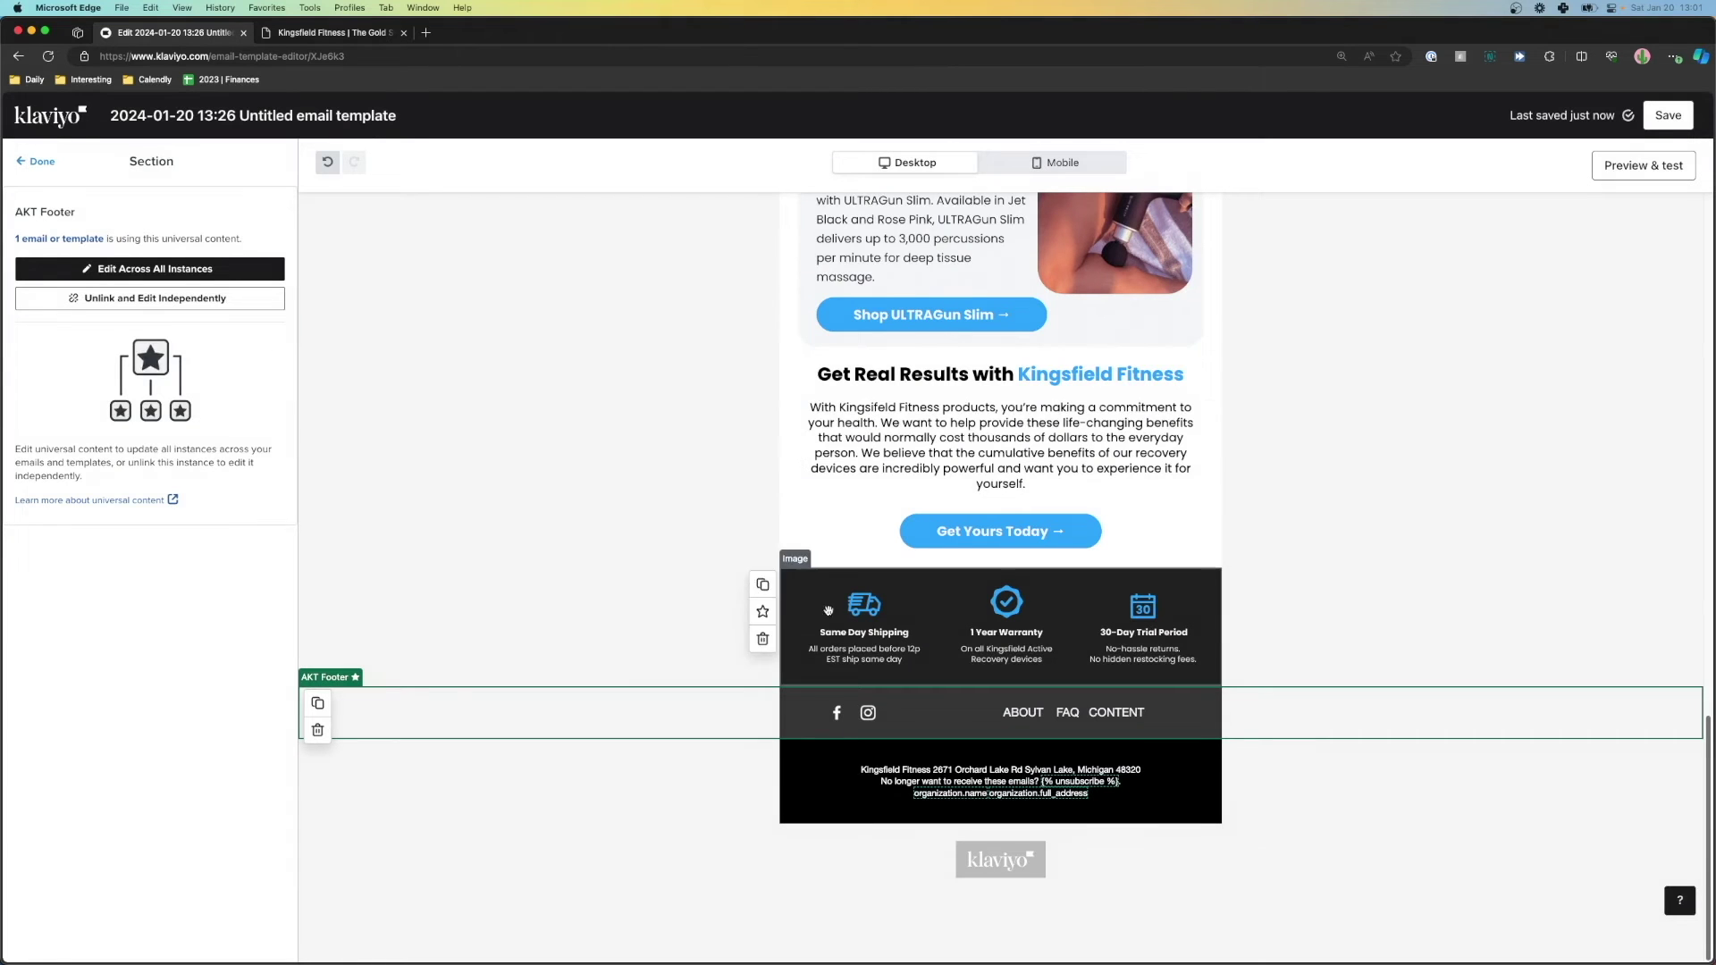
click(36, 161)
click(214, 216)
drag(155, 825, 943, 768)
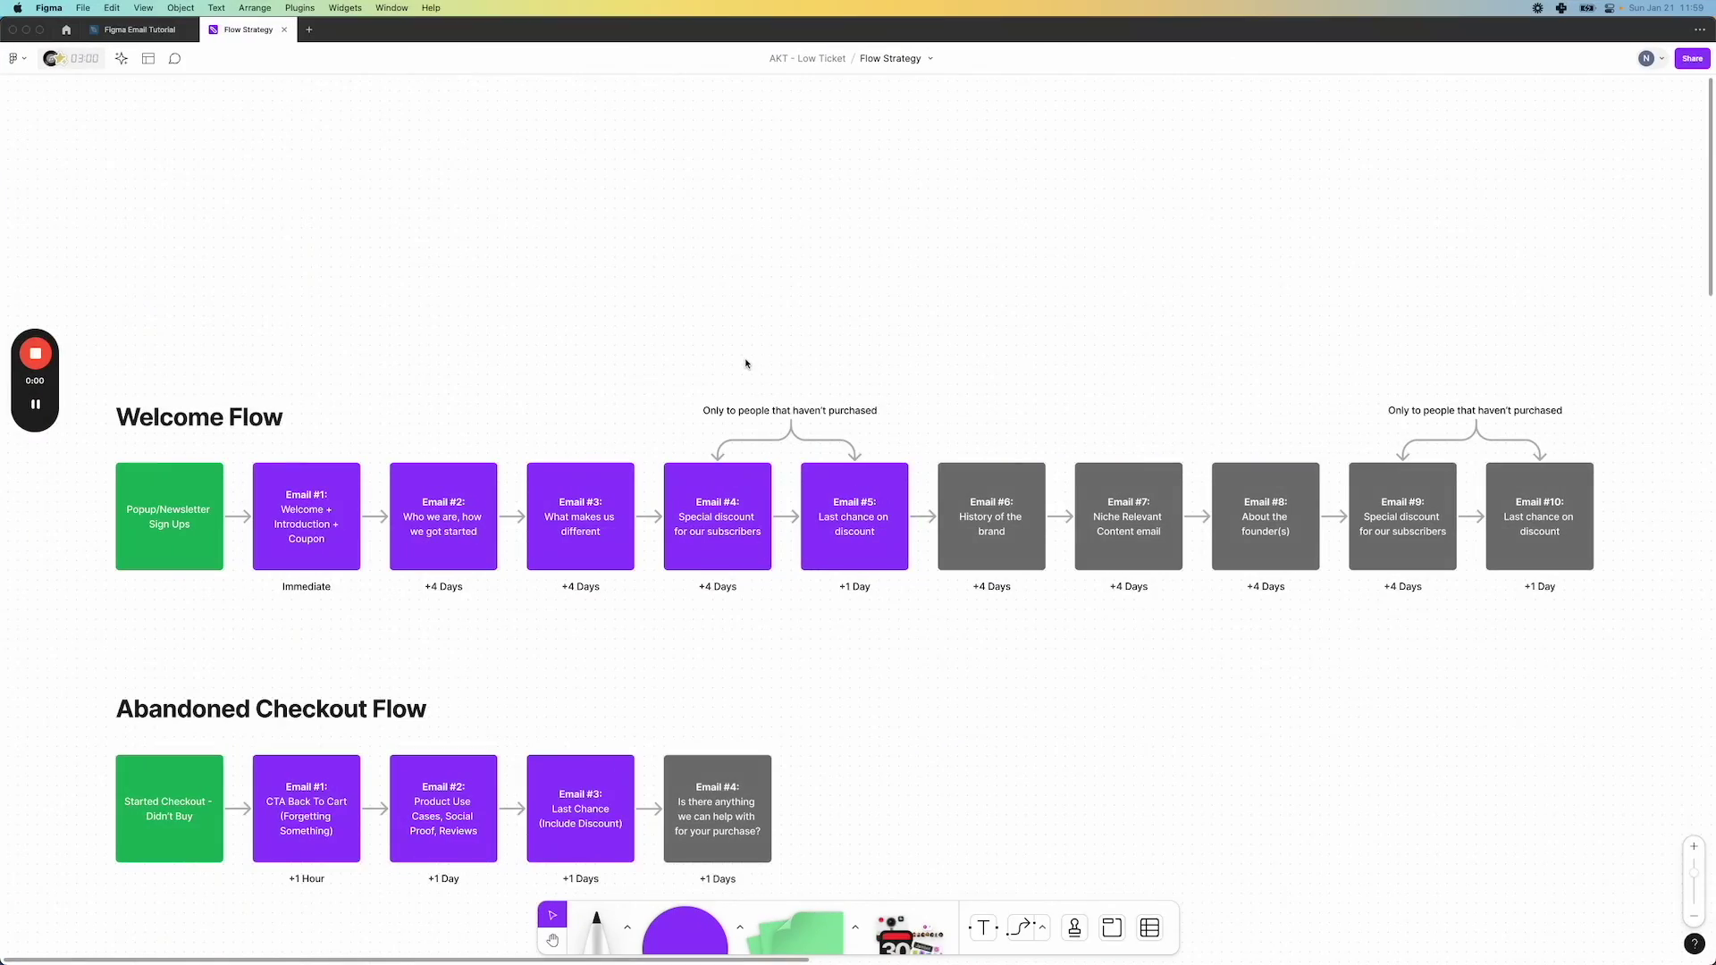
scroll(746, 362, down, 3)
scroll(746, 363, down, 5)
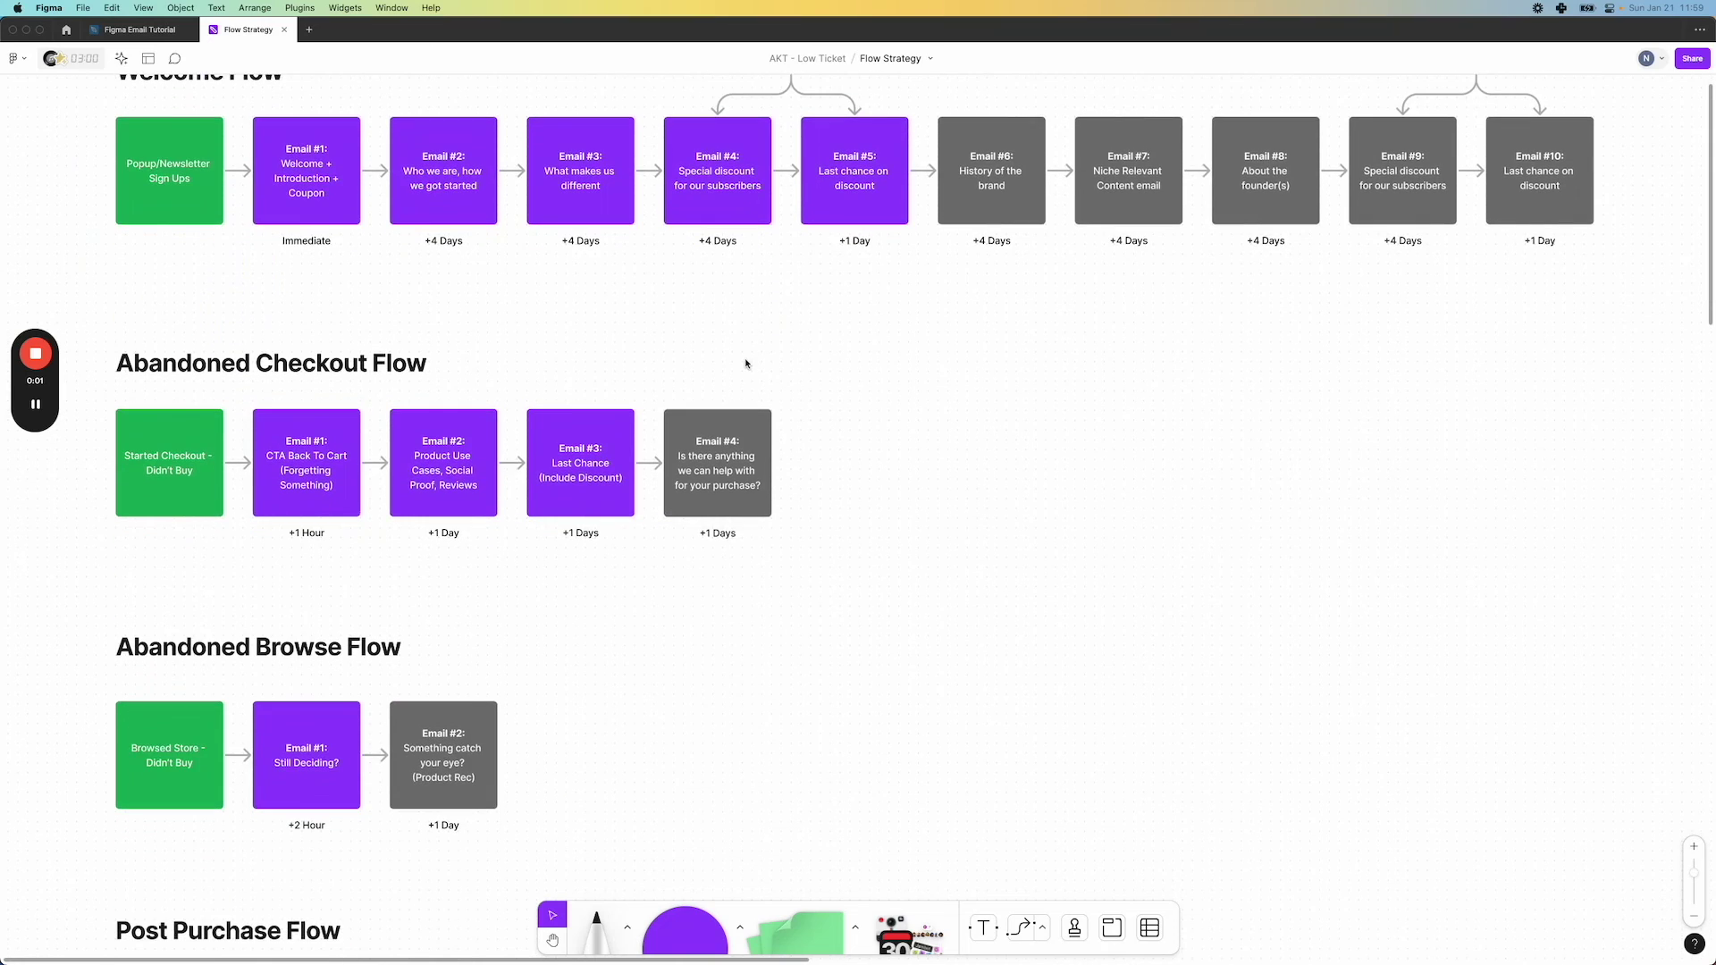
scroll(746, 363, down, 9)
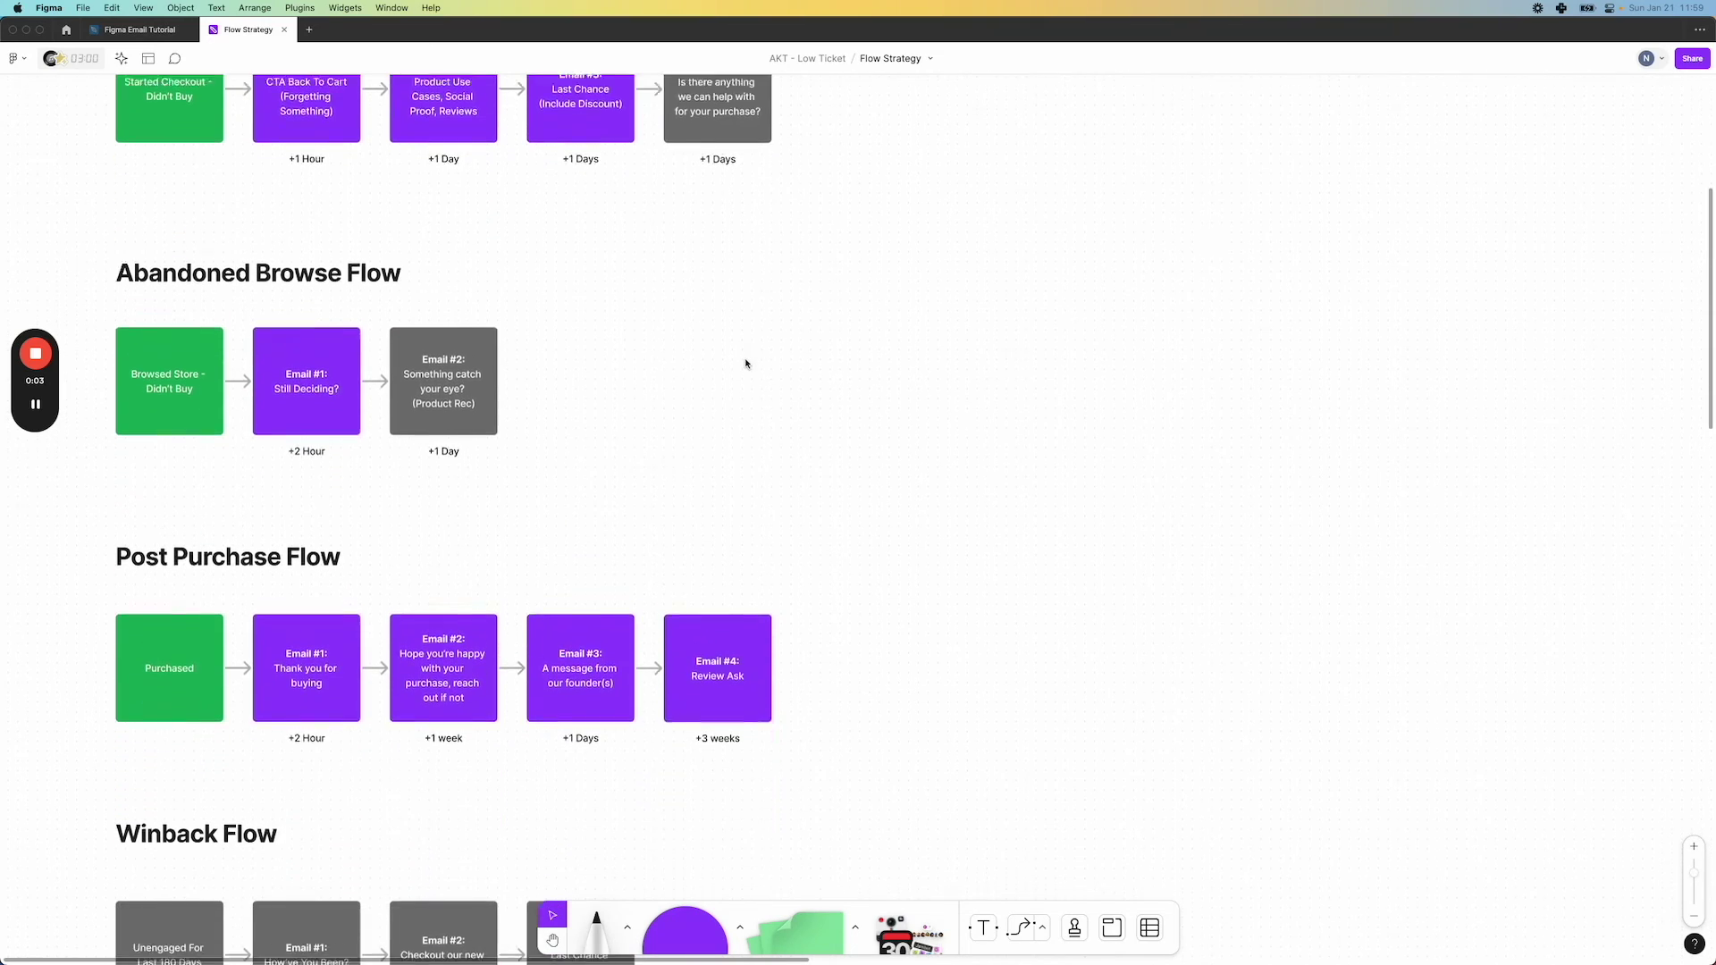
scroll(746, 363, down, 10)
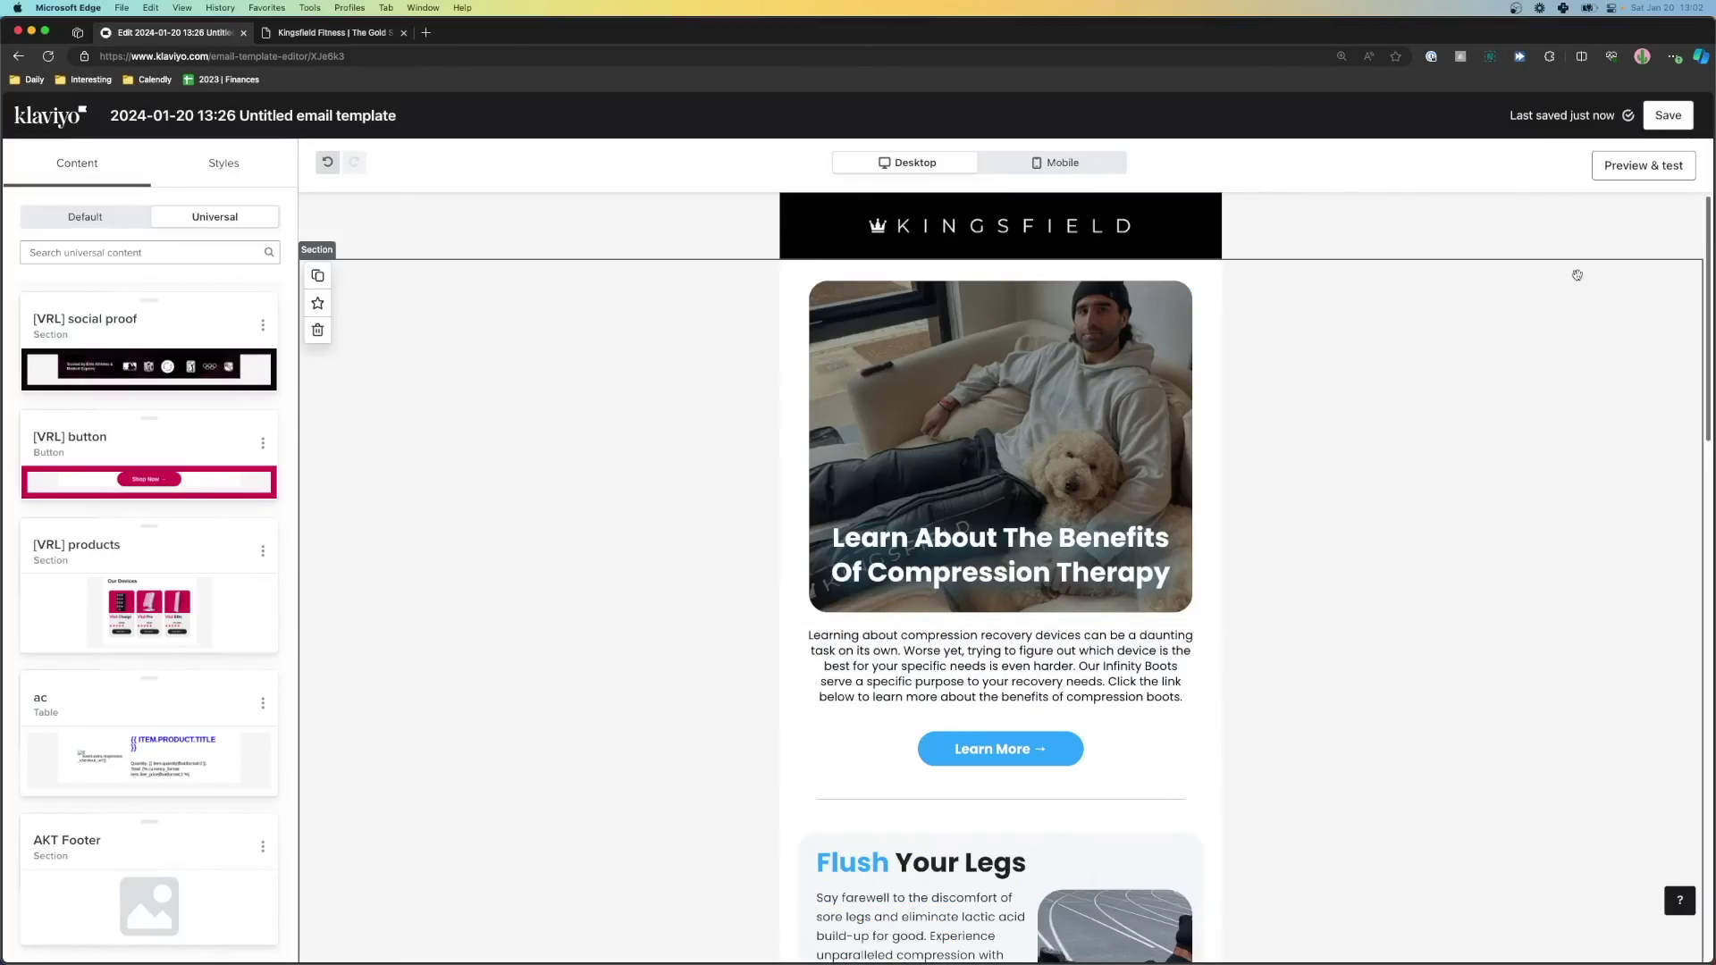
Step: Preview the Kingsfield email and bring up the Send test recipient form
click(1644, 165)
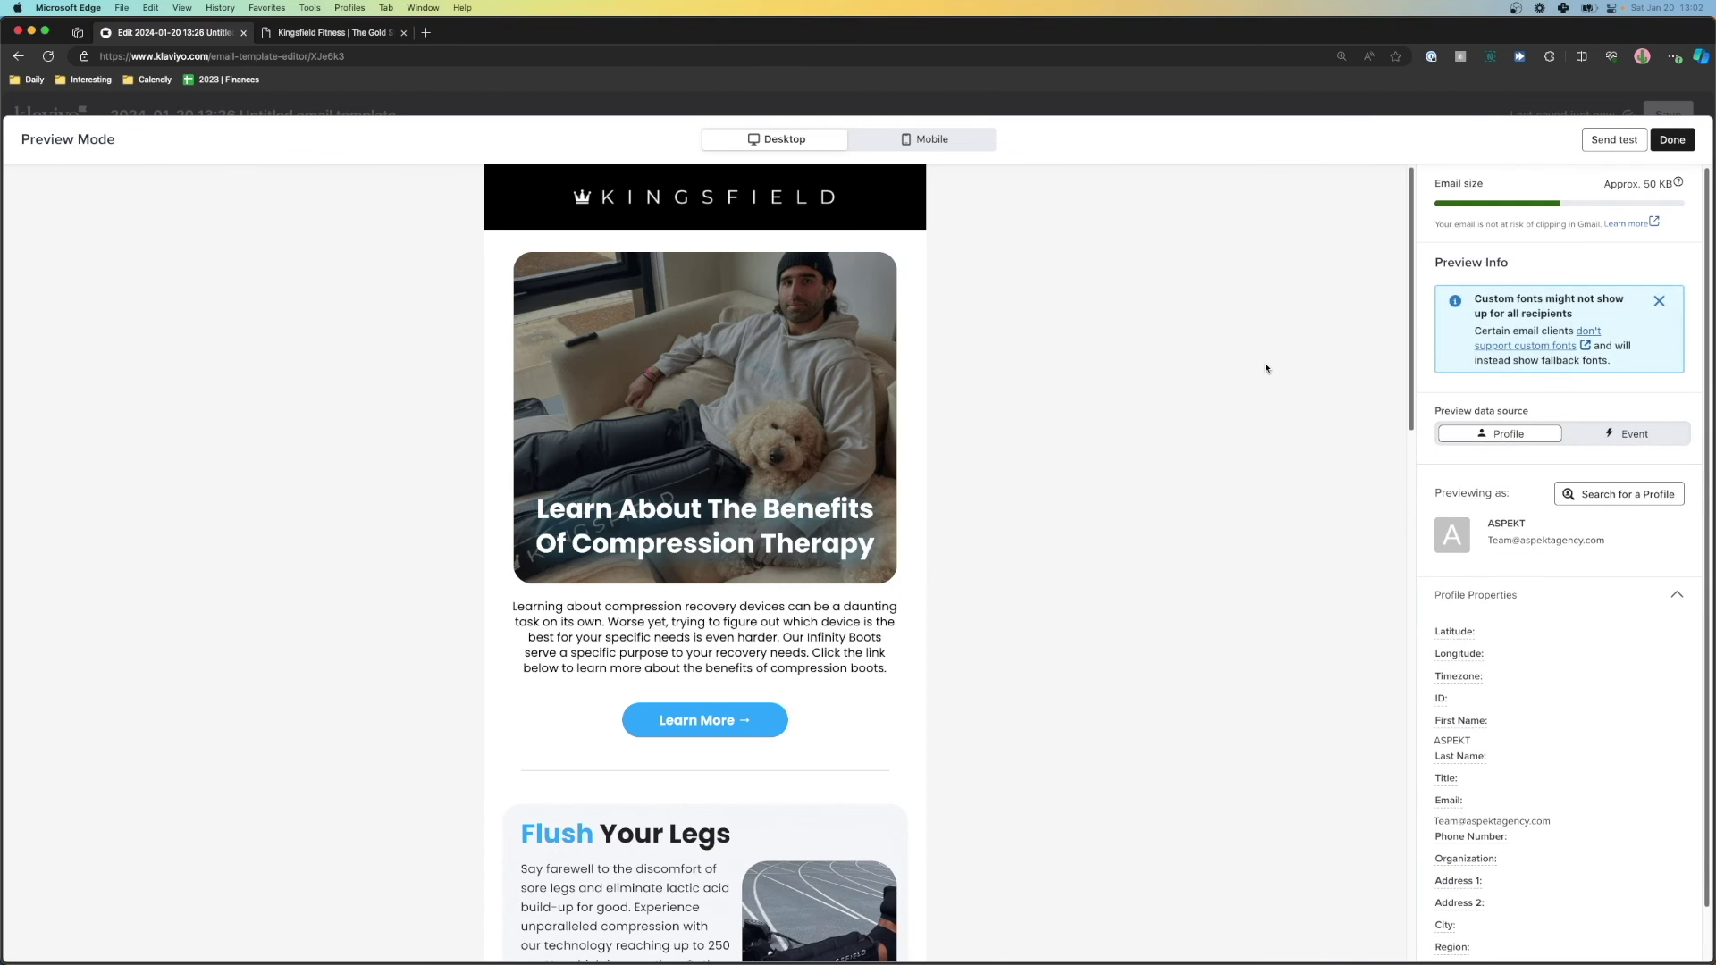
click(1614, 140)
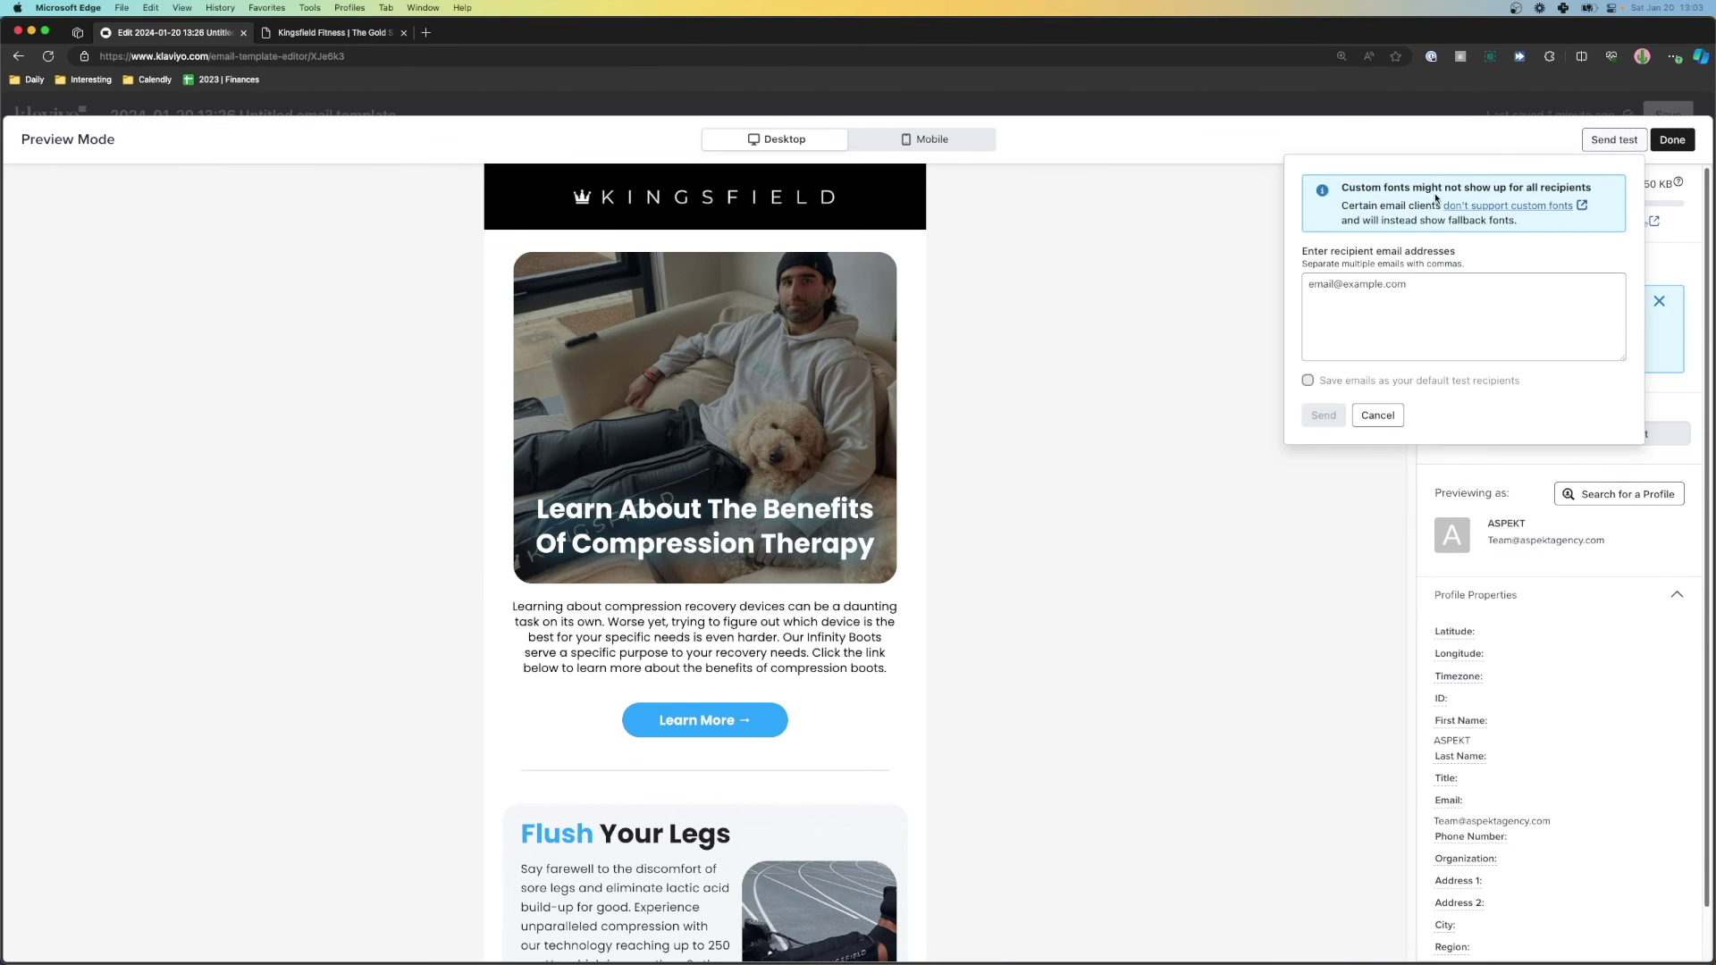